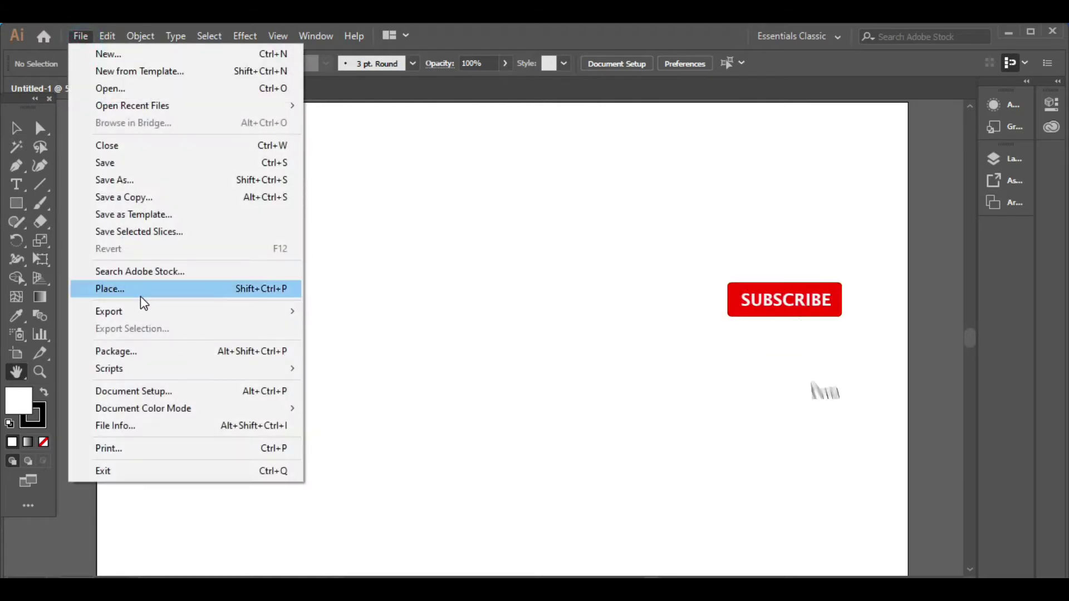
Place the lion JPG large across the artboard as a reference image.
{"action": "left_click", "coordinate": [149, 287]}
{"action": "left_click", "coordinate": [199, 302]}
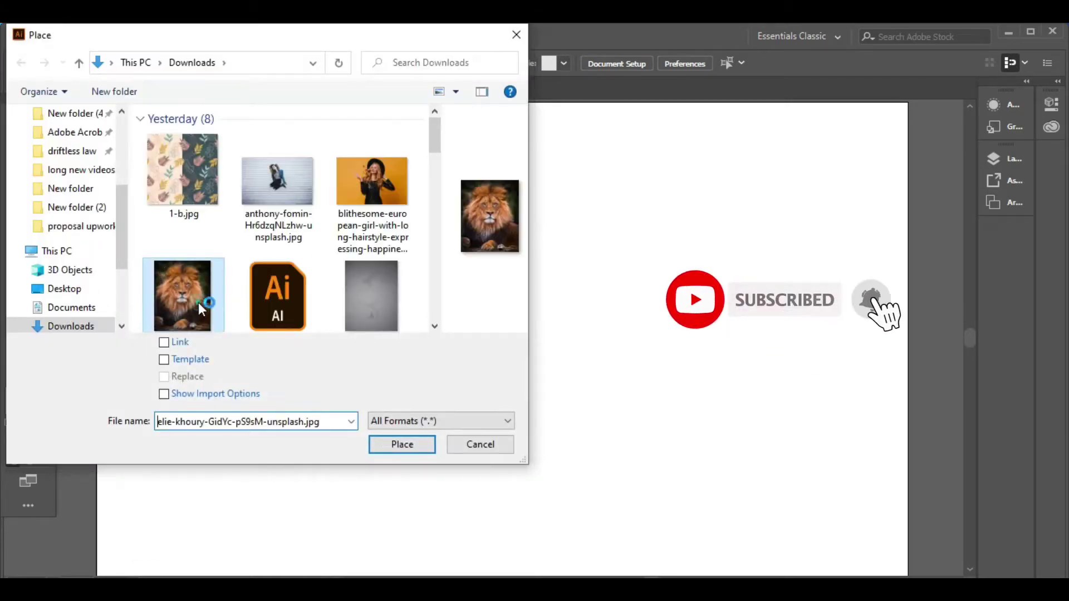
{"action": "left_click", "coordinate": [426, 443]}
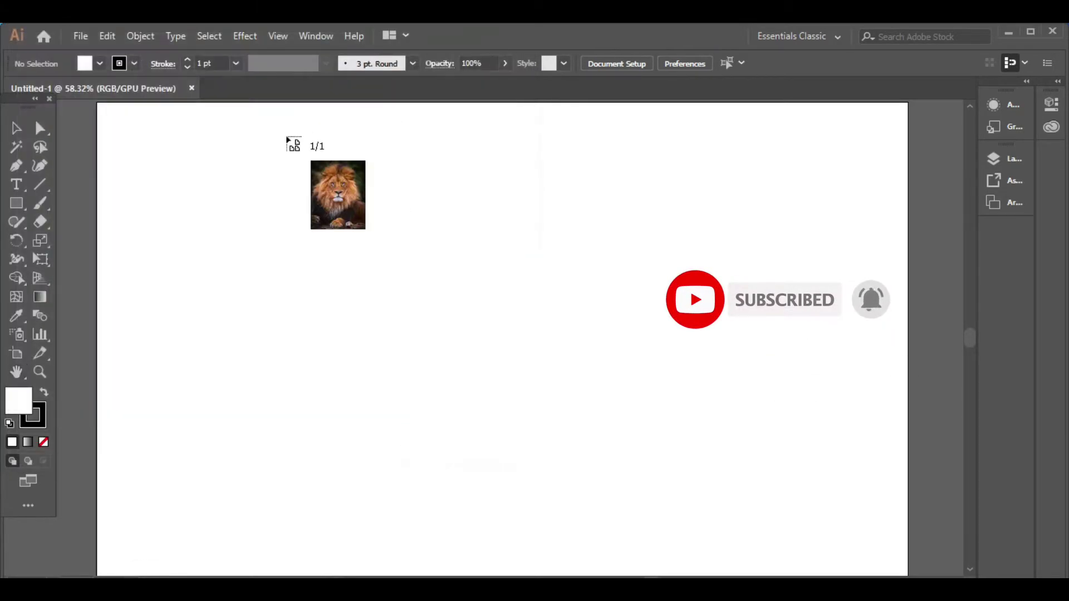
{"action": "left_click_drag", "start_coordinate": [275, 106], "coordinate": [792, 572]}
Select the lion photo and shift it slightly to the right.
{"action": "key", "text": "h"}
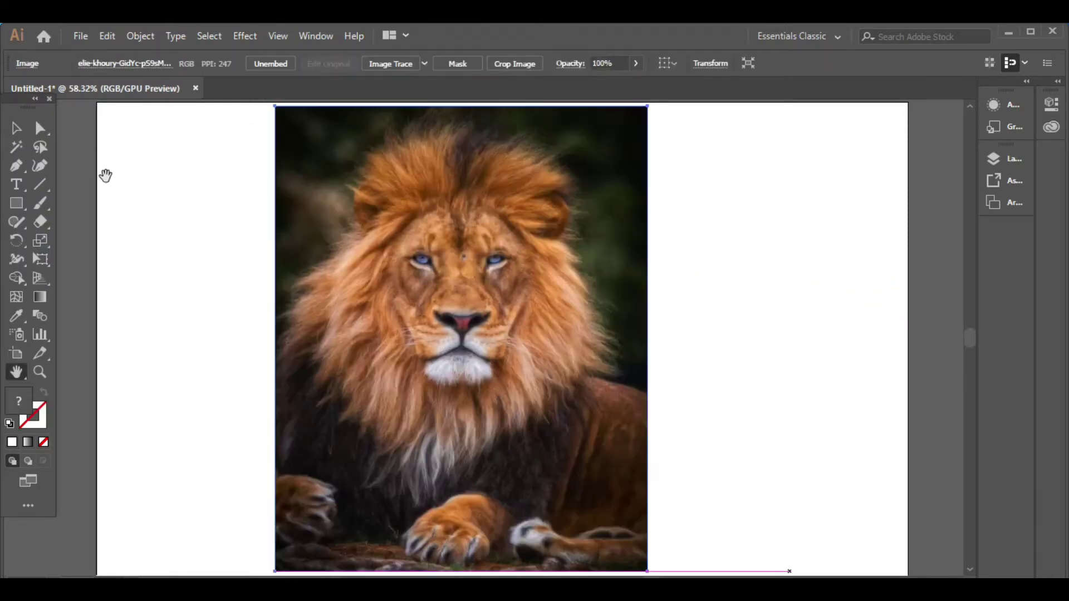
{"action": "left_click_drag", "start_coordinate": [395, 334], "coordinate": [373, 337]}
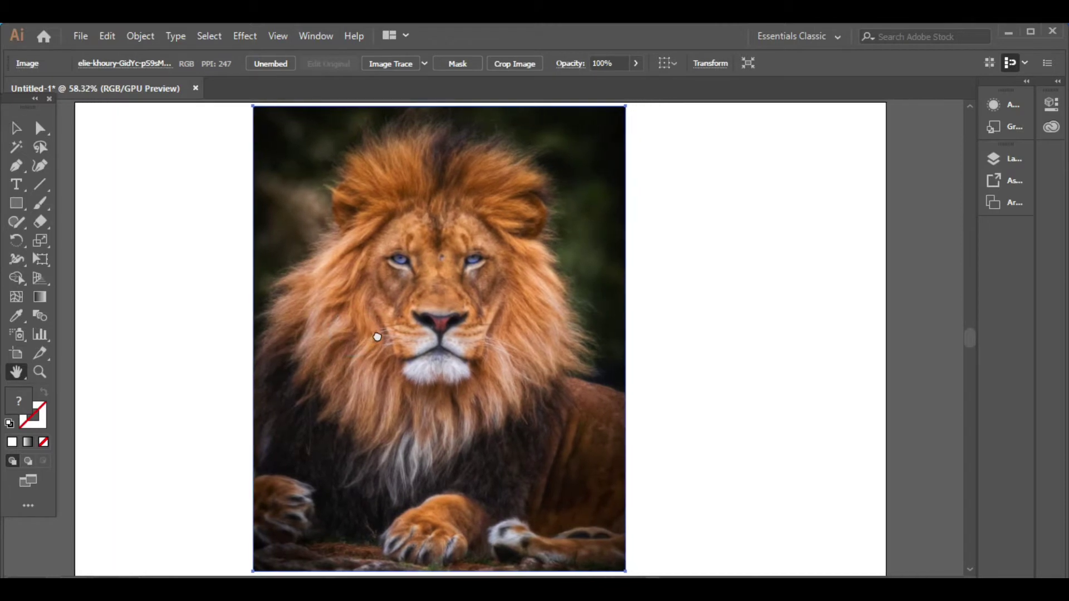
{"action": "left_click", "coordinate": [16, 128]}
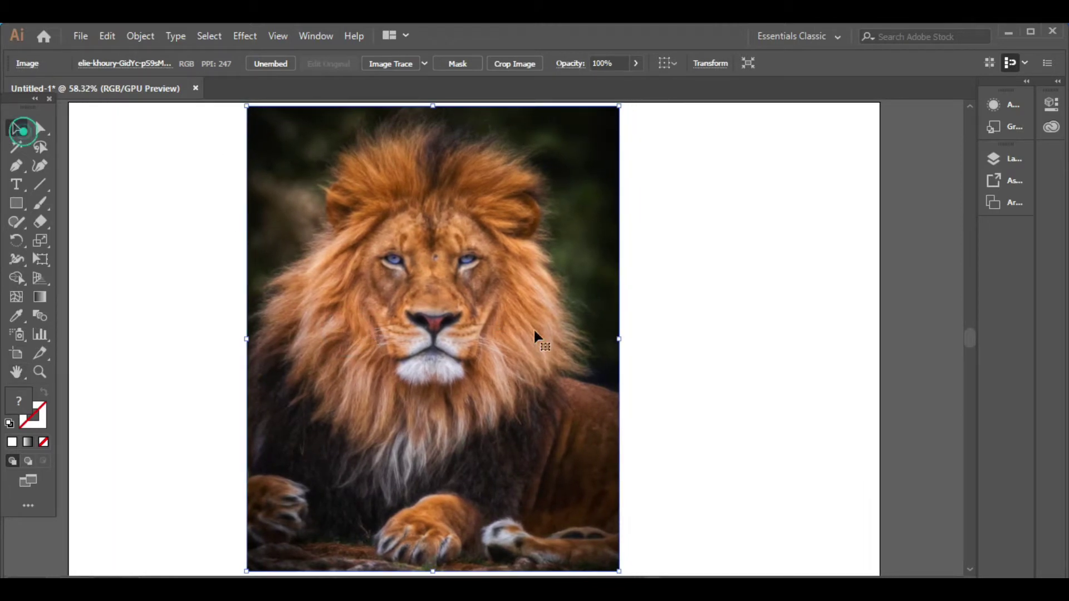
{"action": "left_click", "coordinate": [522, 321]}
{"action": "left_click_drag", "start_coordinate": [527, 322], "coordinate": [546, 322]}
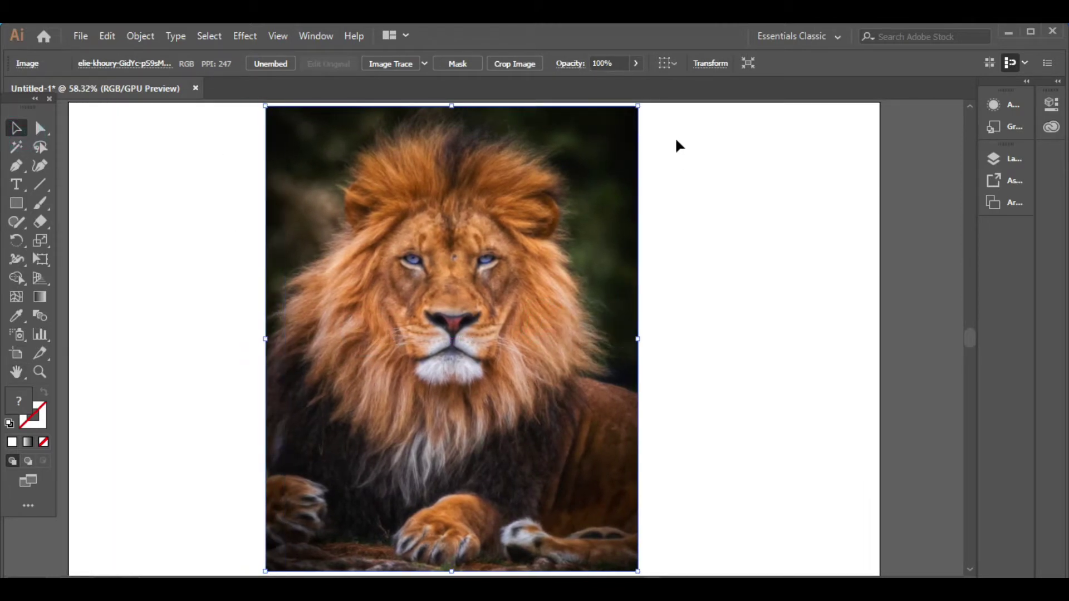
Set the lion photo's opacity to 77% and lock it in the Layers panel.
{"action": "left_click", "coordinate": [1001, 158]}
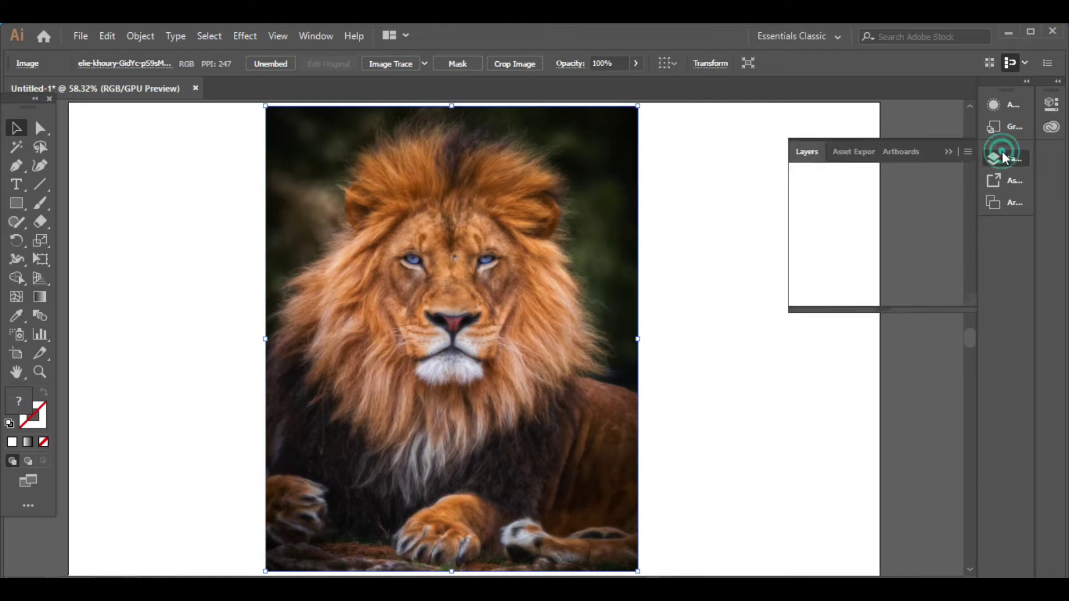
{"action": "left_click", "coordinate": [839, 176]}
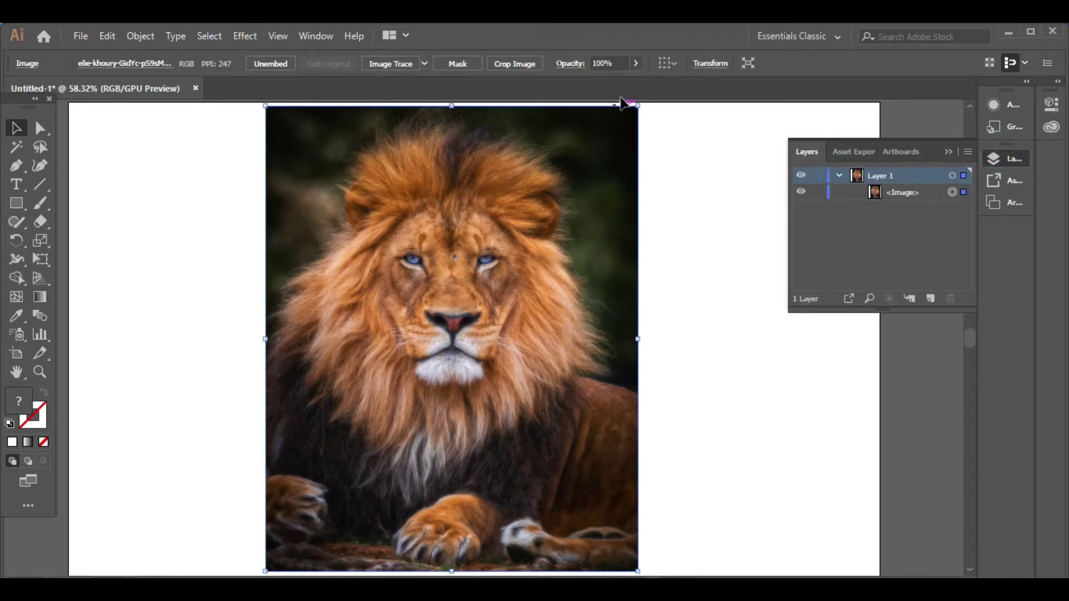
{"action": "left_click", "coordinate": [636, 64]}
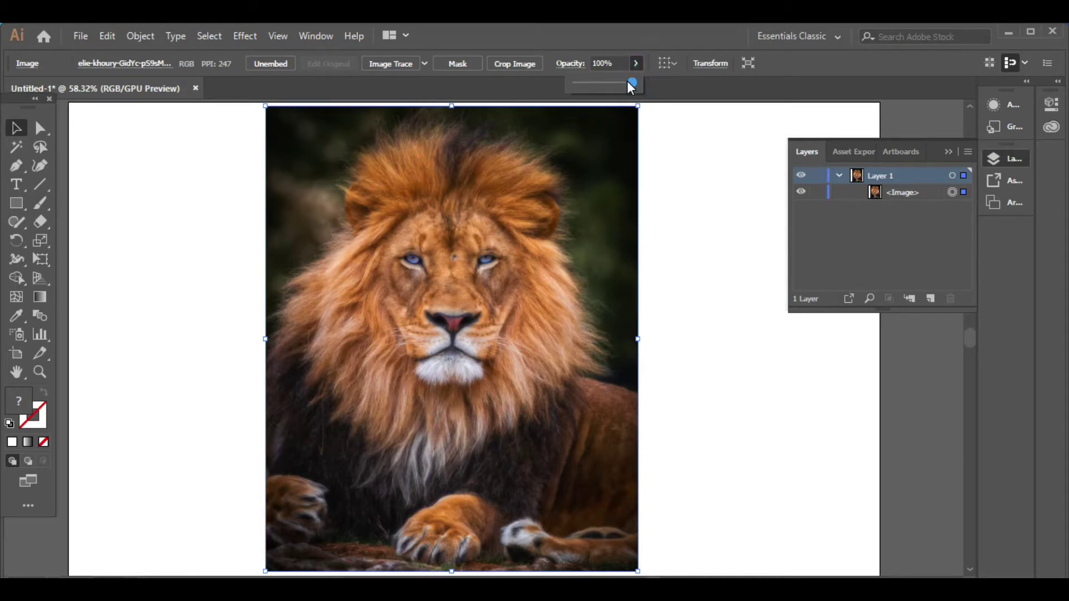
{"action": "left_click", "coordinate": [625, 83]}
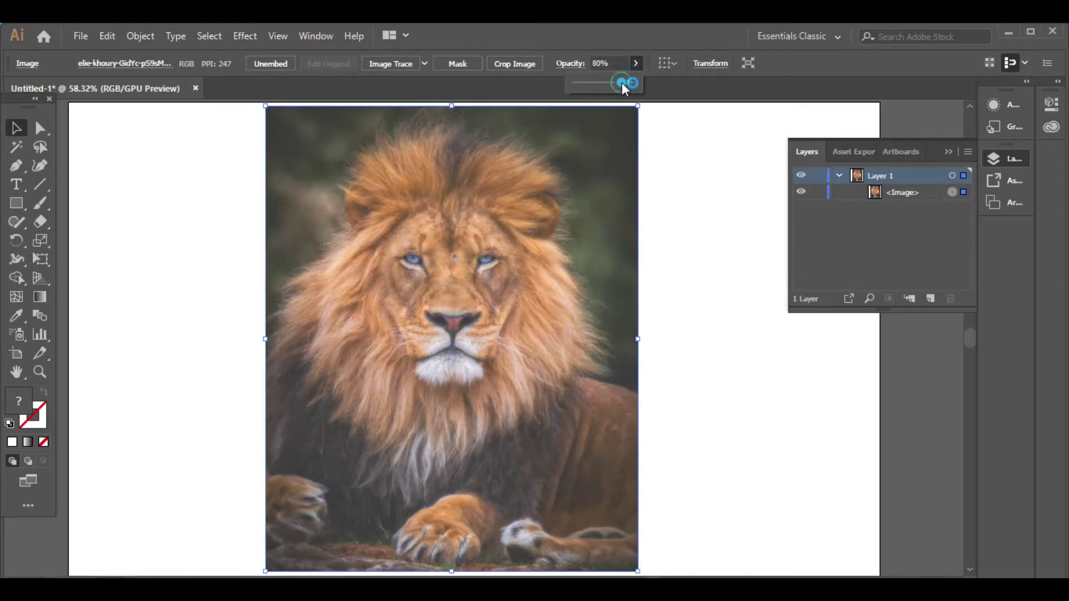
{"action": "left_click_drag", "start_coordinate": [623, 84], "coordinate": [620, 83]}
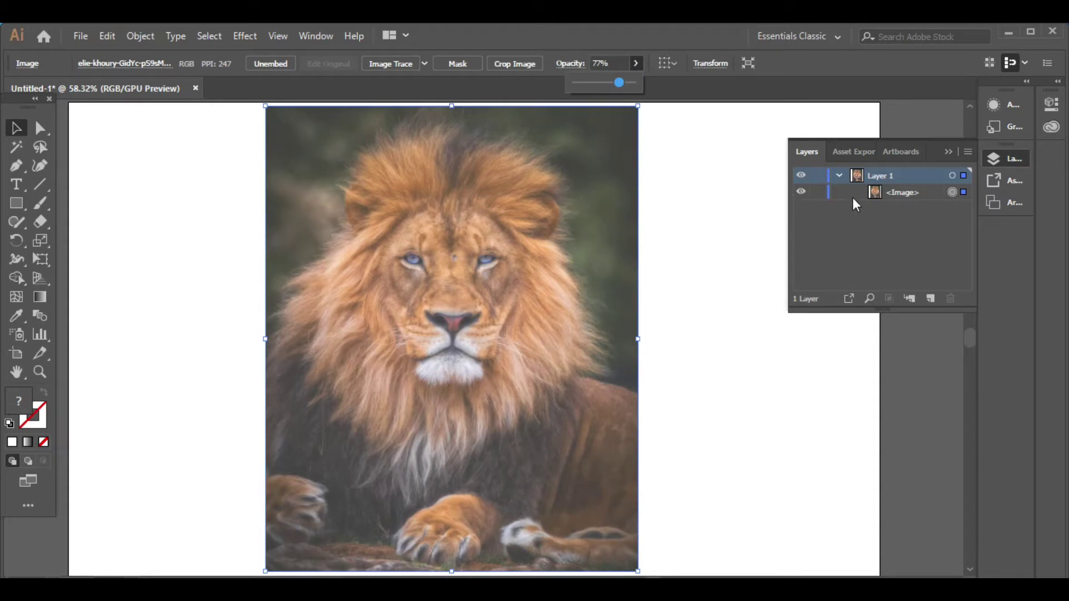
{"action": "left_click", "coordinate": [822, 192]}
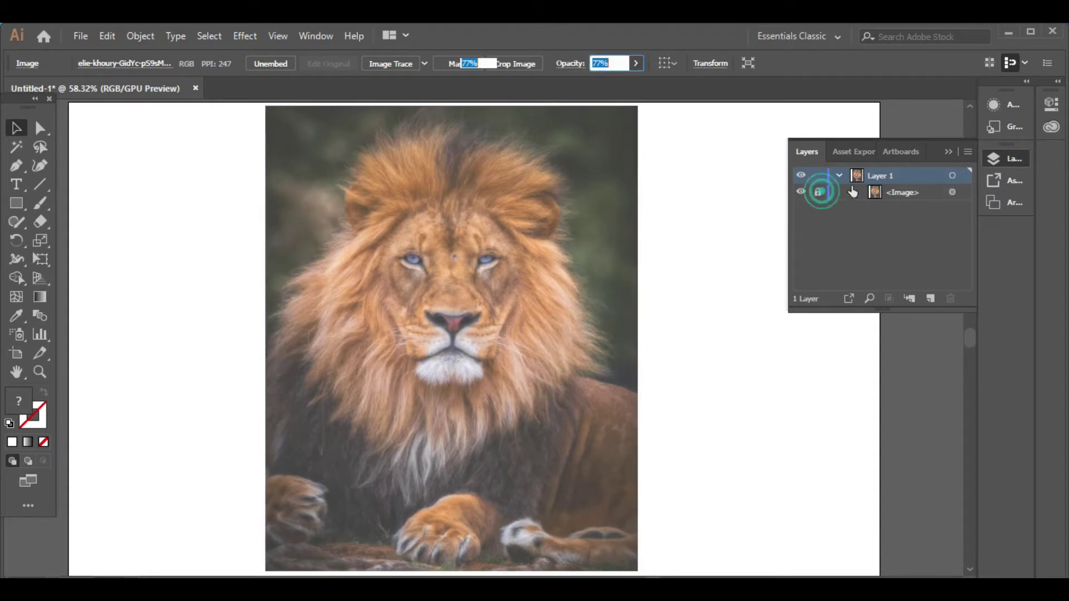
{"action": "left_click", "coordinate": [951, 151]}
{"action": "left_click", "coordinate": [767, 276]}
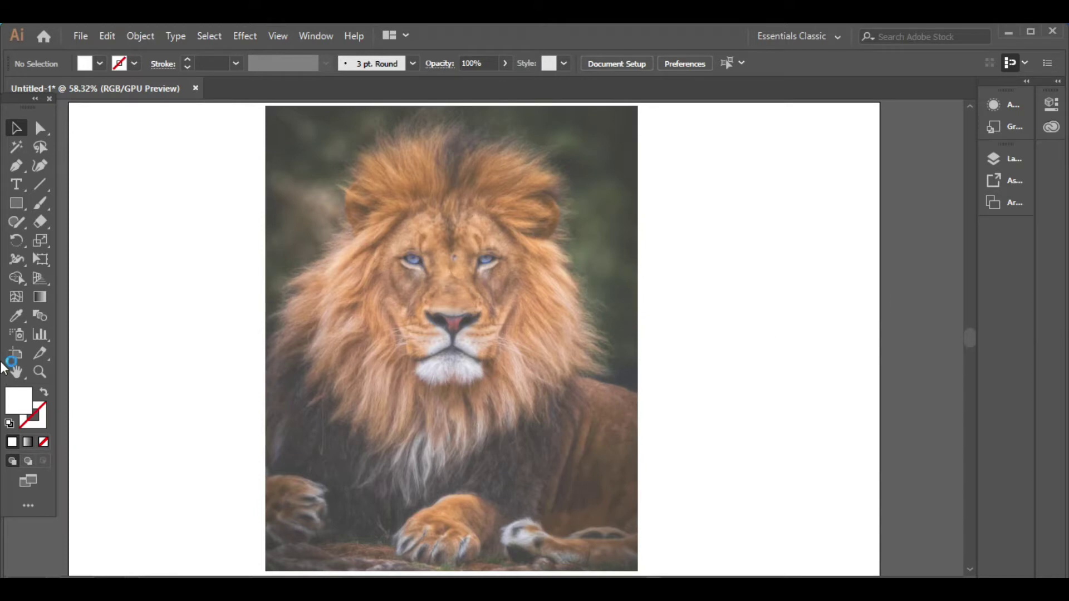
Draw a 462 px Ellipse Tool circle over the lion's face and fill it black.
{"action": "left_click", "coordinate": [13, 202]}
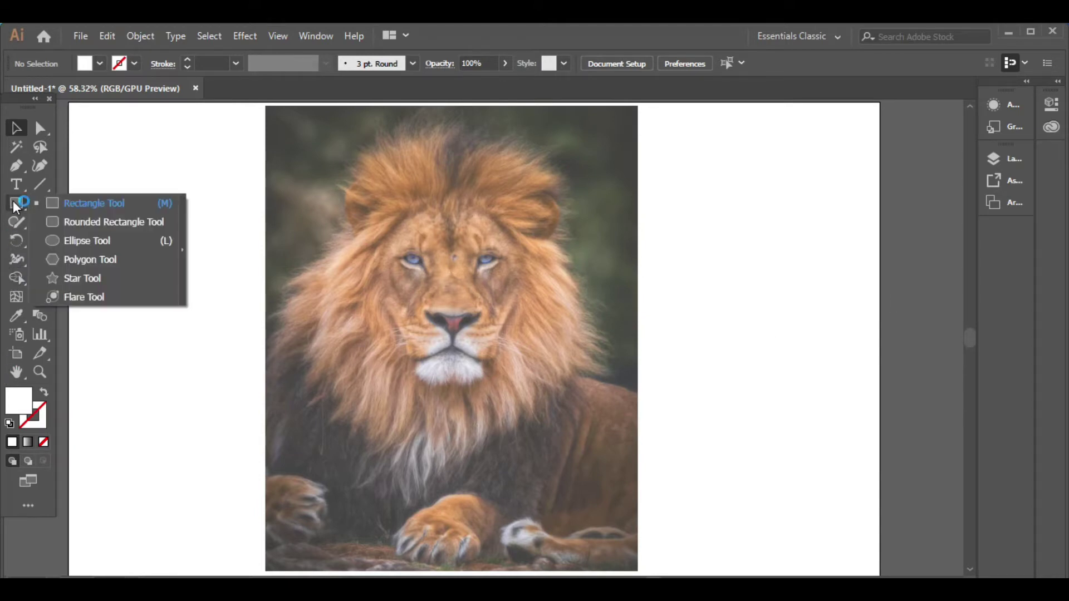
{"action": "left_click", "coordinate": [91, 243]}
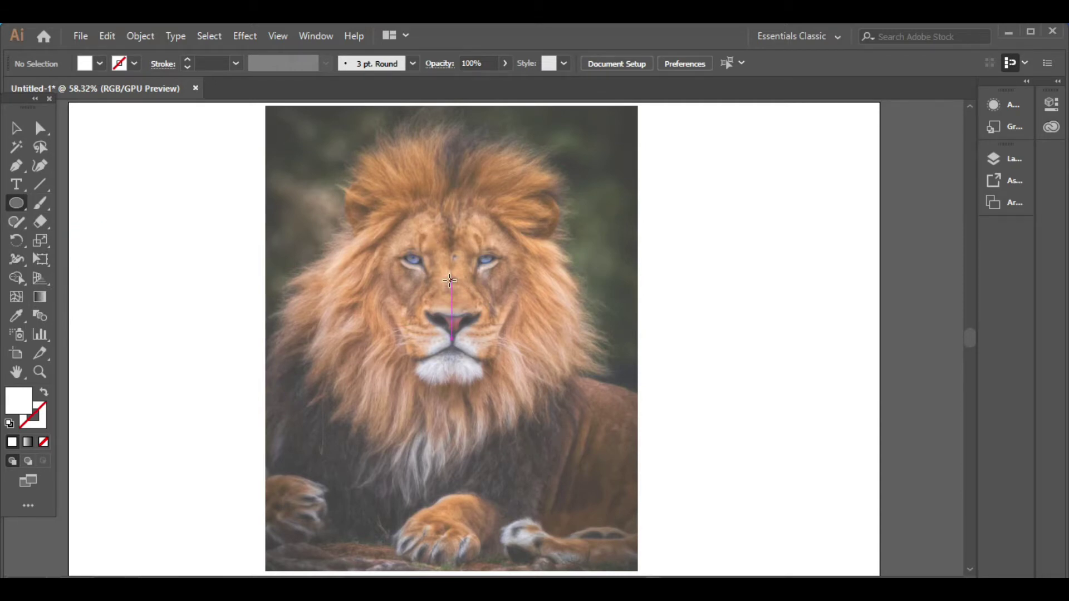
{"action": "mouse_move", "coordinate": [449, 280]}
{"action": "left_mouse_down"}
{"action": "mouse_move", "coordinate": [520, 426]}
{"action": "mouse_move", "coordinate": [495, 423]}
{"action": "left_mouse_up"}
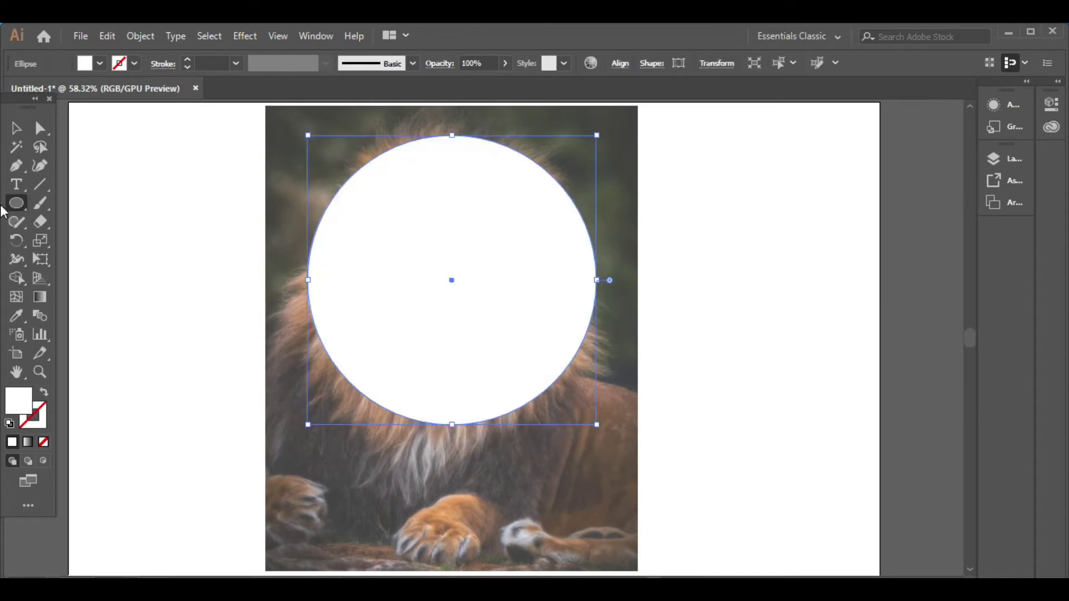
{"action": "left_click", "coordinate": [39, 129]}
{"action": "left_click", "coordinate": [96, 64]}
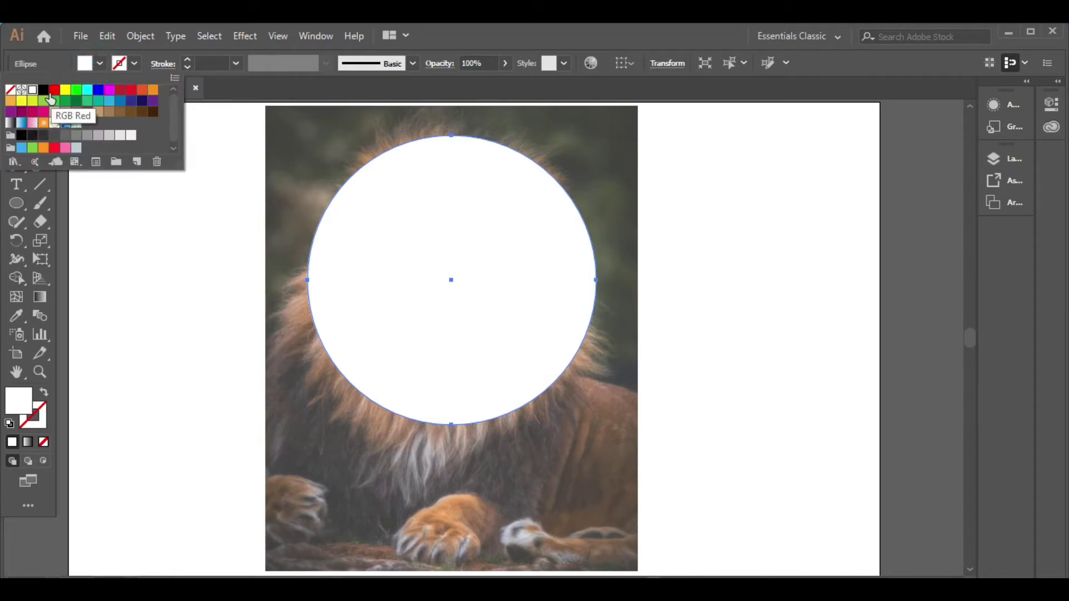
{"action": "left_click", "coordinate": [42, 90]}
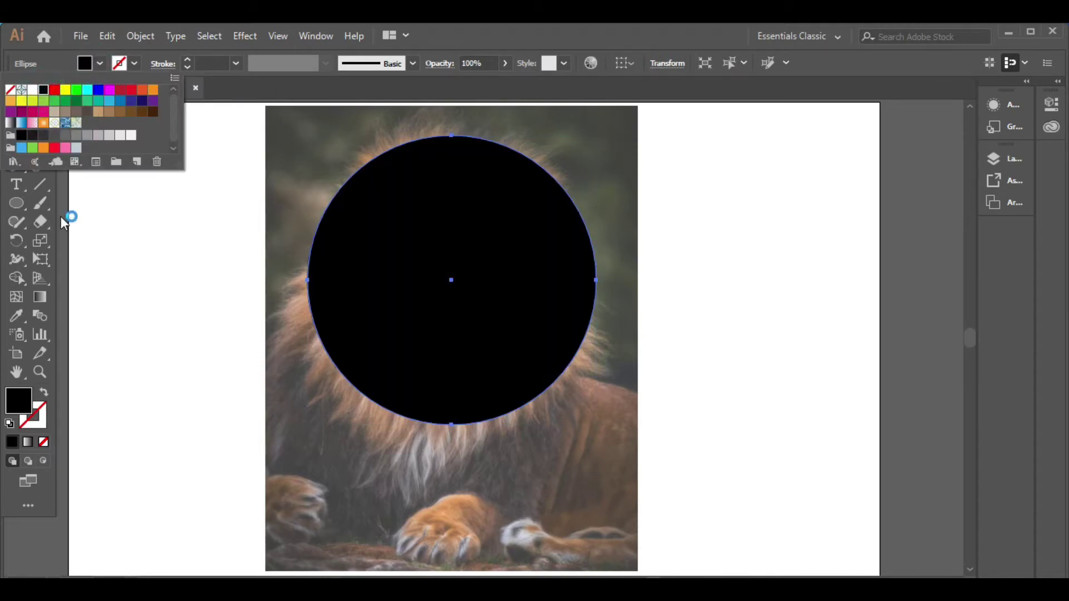
{"action": "left_click", "coordinate": [61, 217]}
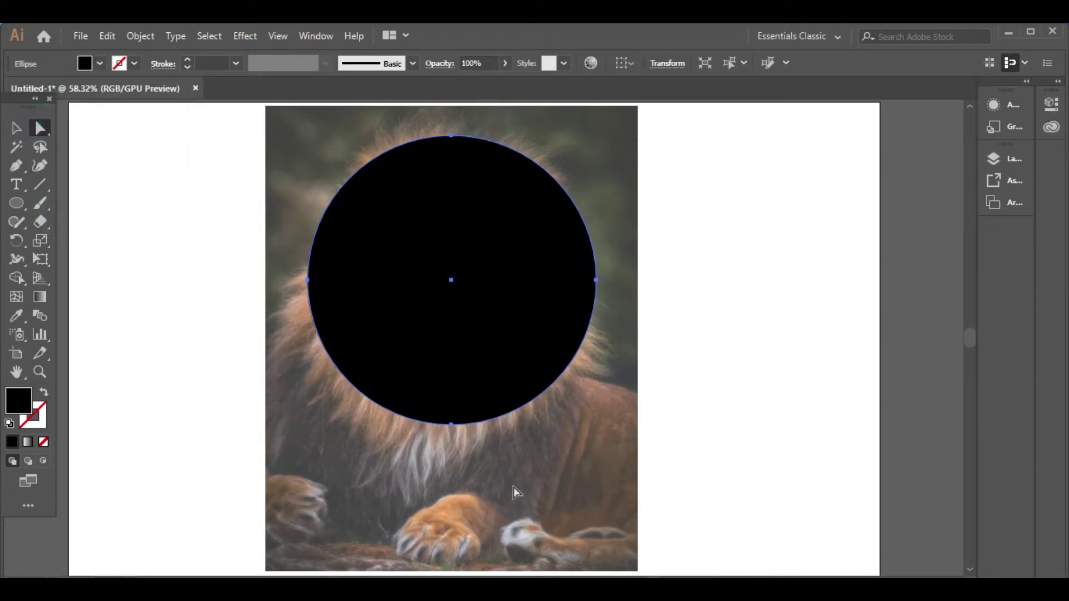
Drag the circle's bottom anchor down toward the chin and smooth its handles into an egg shape.
{"action": "left_click", "coordinate": [451, 425]}
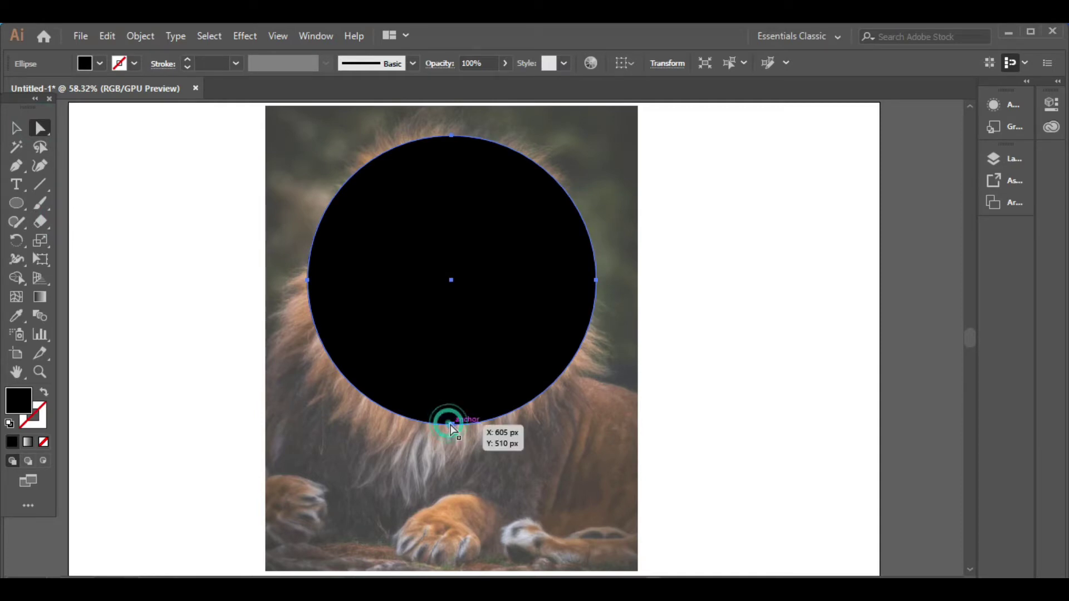
{"action": "left_click", "coordinate": [450, 425]}
{"action": "left_click_drag", "start_coordinate": [452, 426], "coordinate": [455, 447]}
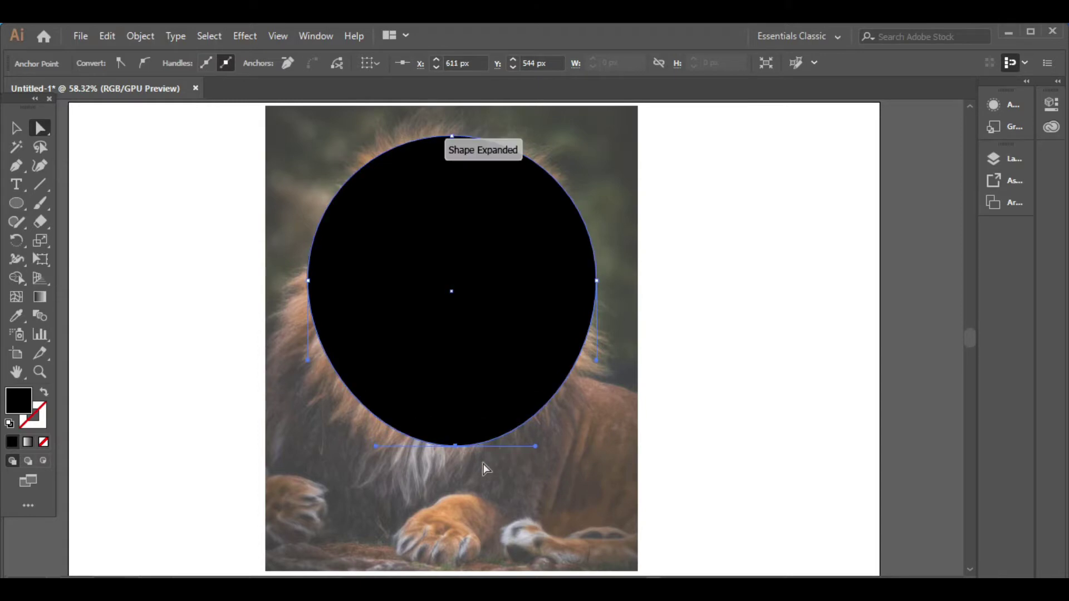
{"action": "left_click_drag", "start_coordinate": [535, 446], "coordinate": [538, 443]}
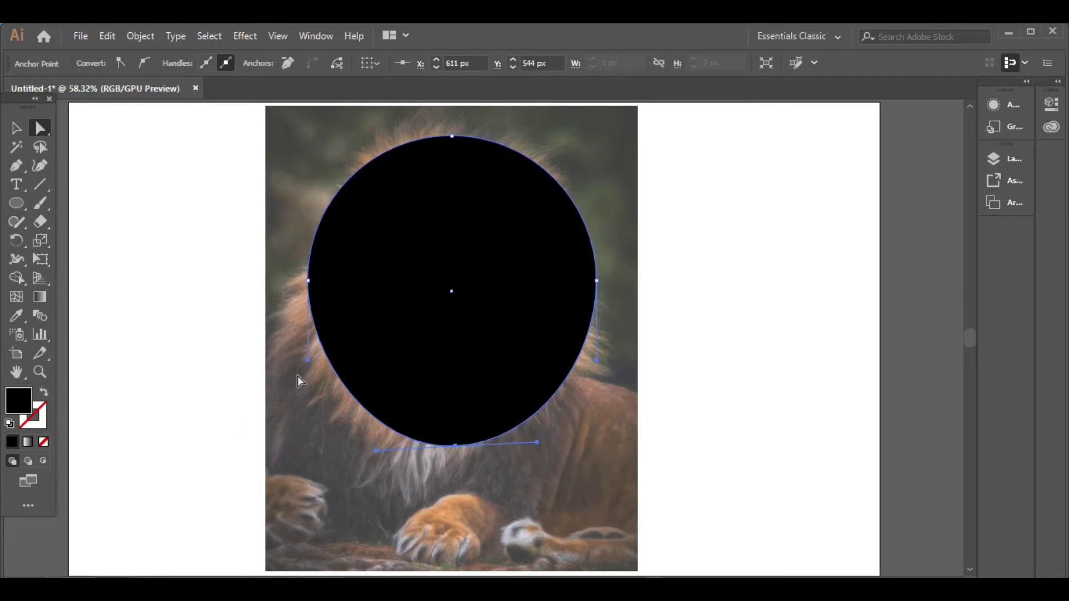
{"action": "left_click_drag", "start_coordinate": [376, 451], "coordinate": [379, 441]}
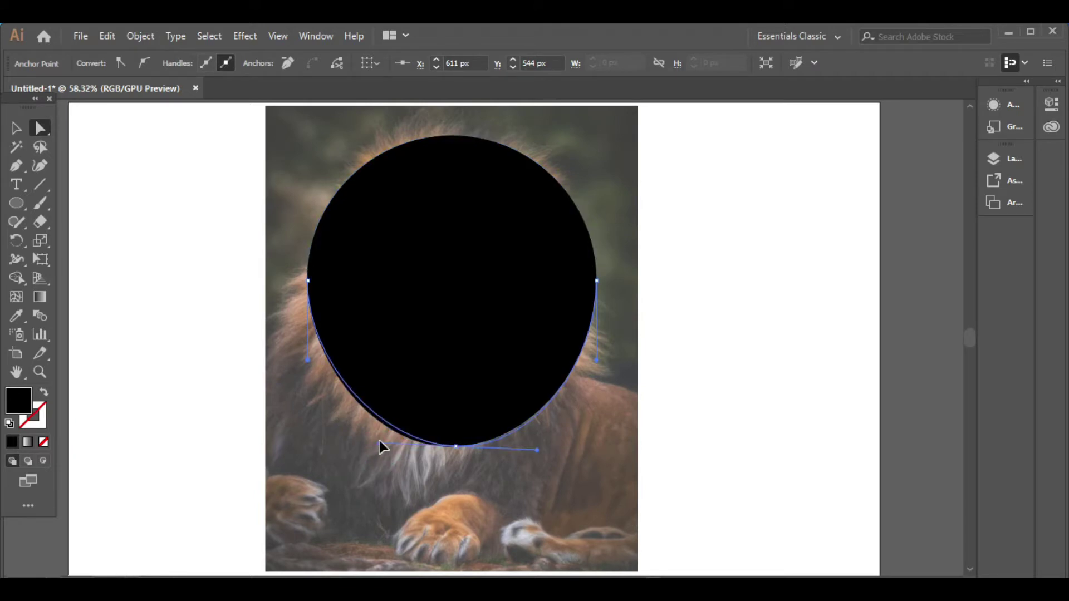
{"action": "left_click_drag", "start_coordinate": [379, 441], "coordinate": [379, 440]}
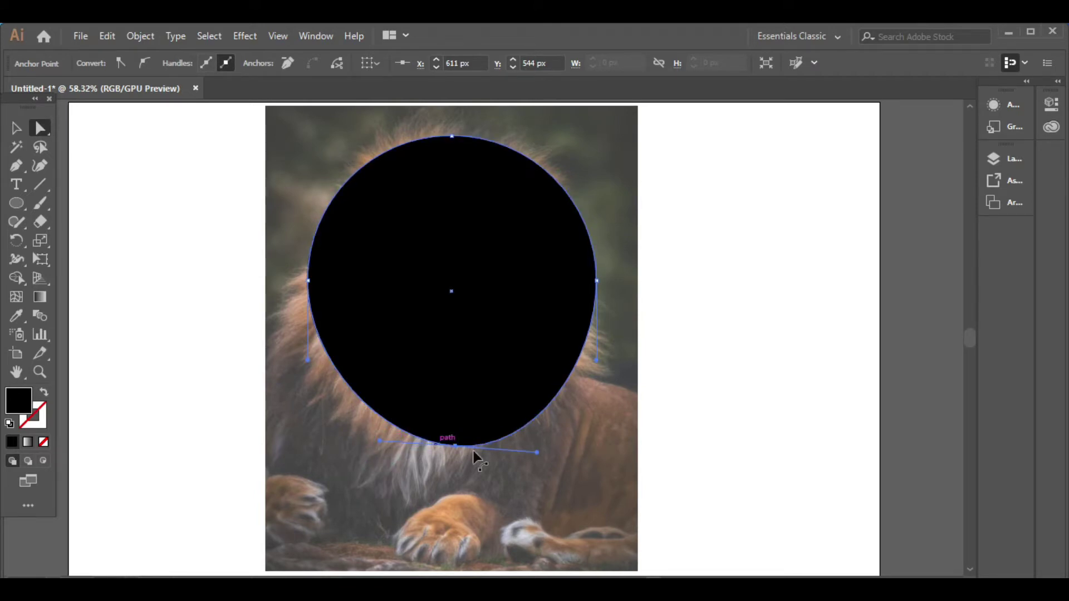
{"action": "left_click_drag", "start_coordinate": [536, 452], "coordinate": [537, 446]}
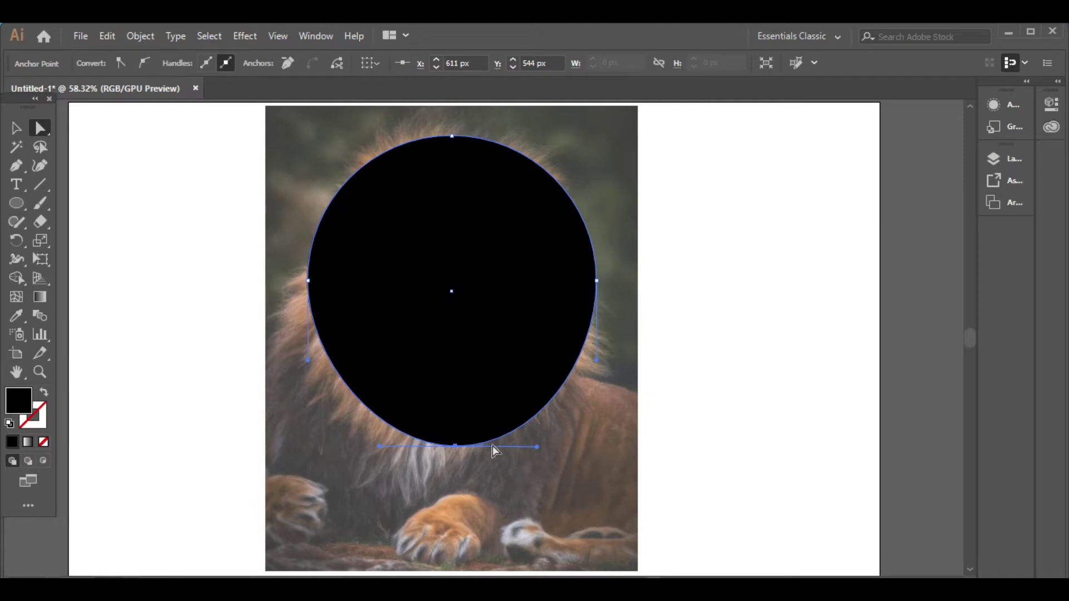
Cut the black oval with the Scissors tool at its top and bottom anchors.
{"action": "left_click", "coordinate": [17, 130]}
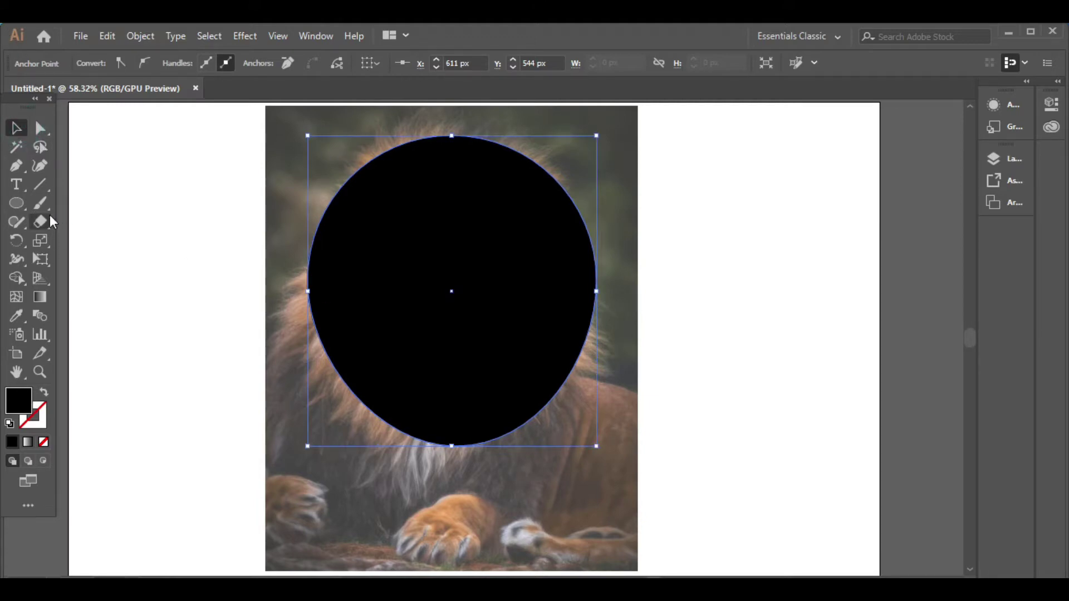
{"action": "left_click_drag", "start_coordinate": [50, 216], "coordinate": [117, 241]}
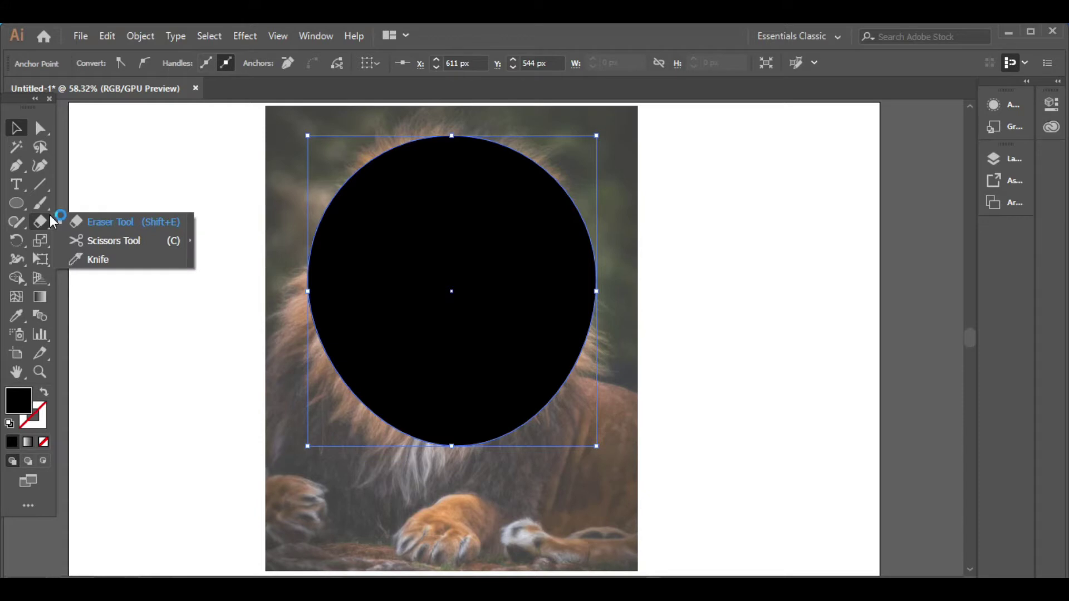
{"action": "left_click", "coordinate": [117, 239]}
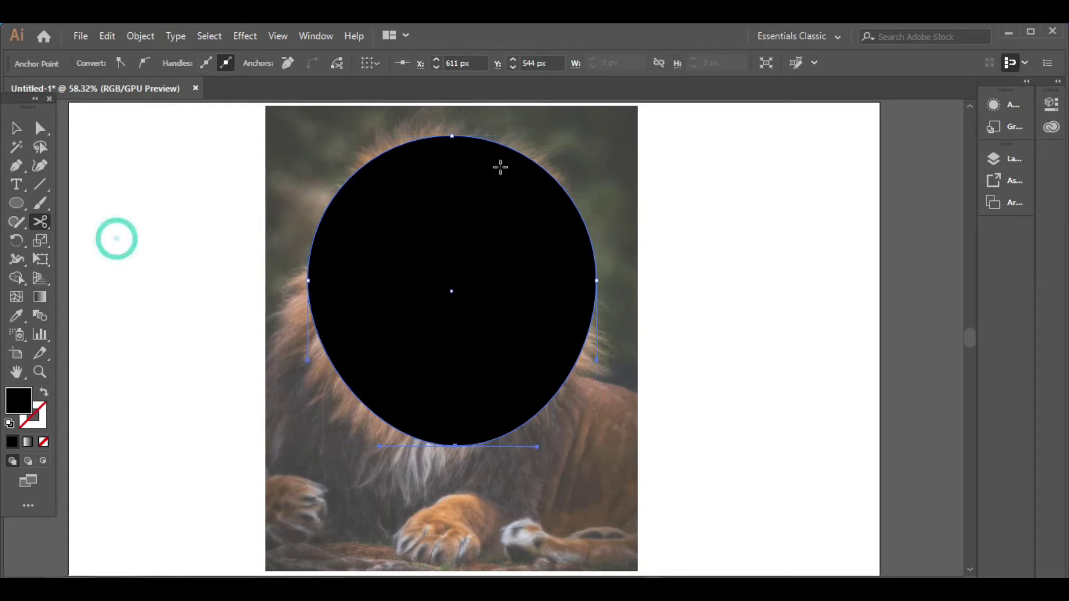
{"action": "left_click", "coordinate": [451, 134]}
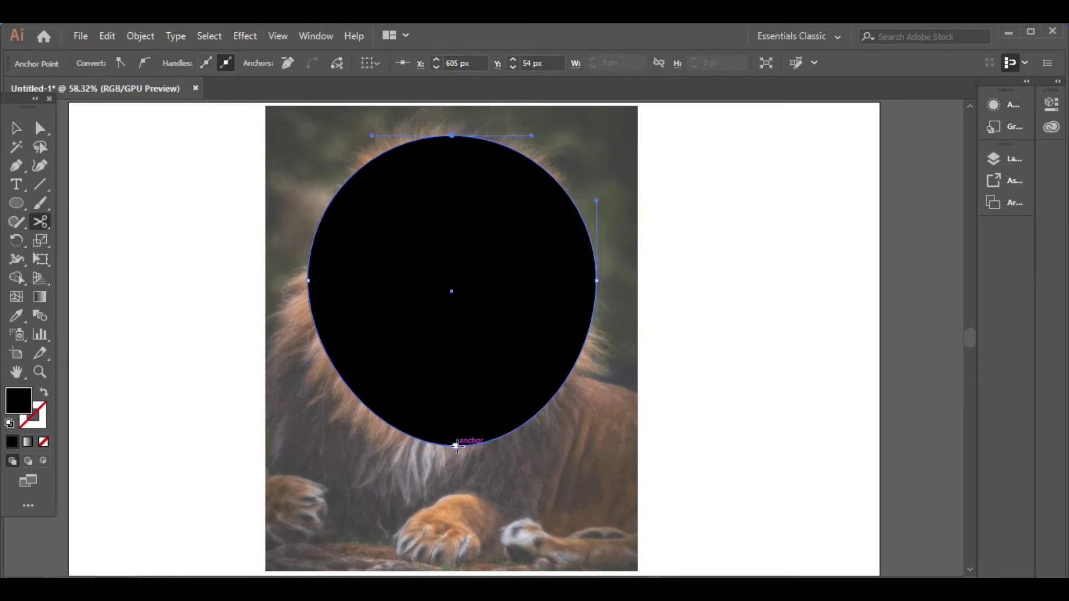
{"action": "left_click", "coordinate": [455, 445]}
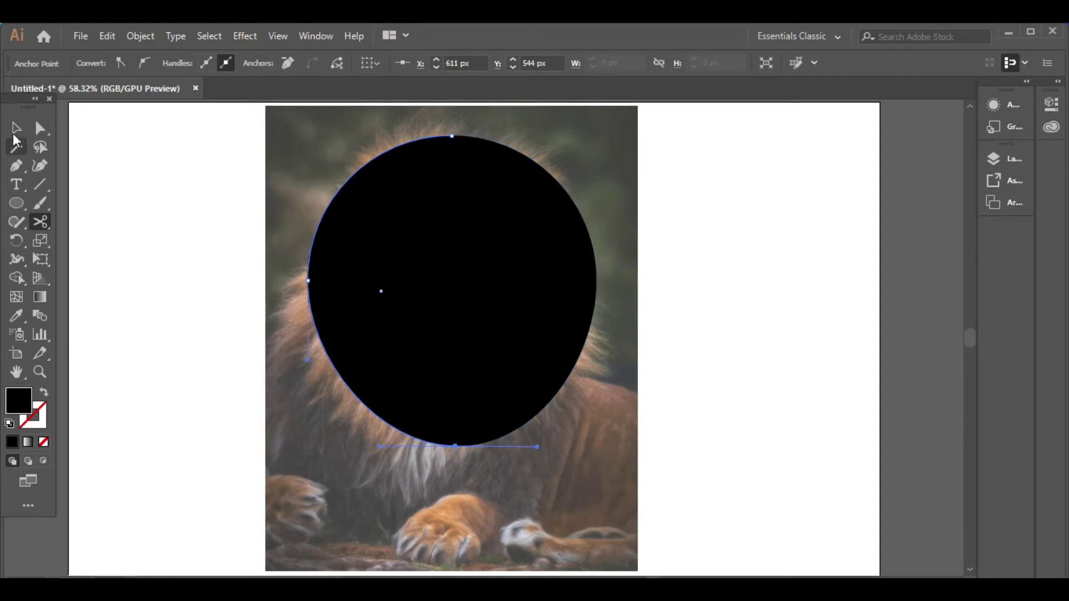
Delete the oval's right half, leaving the left half in place.
{"action": "left_click", "coordinate": [15, 128]}
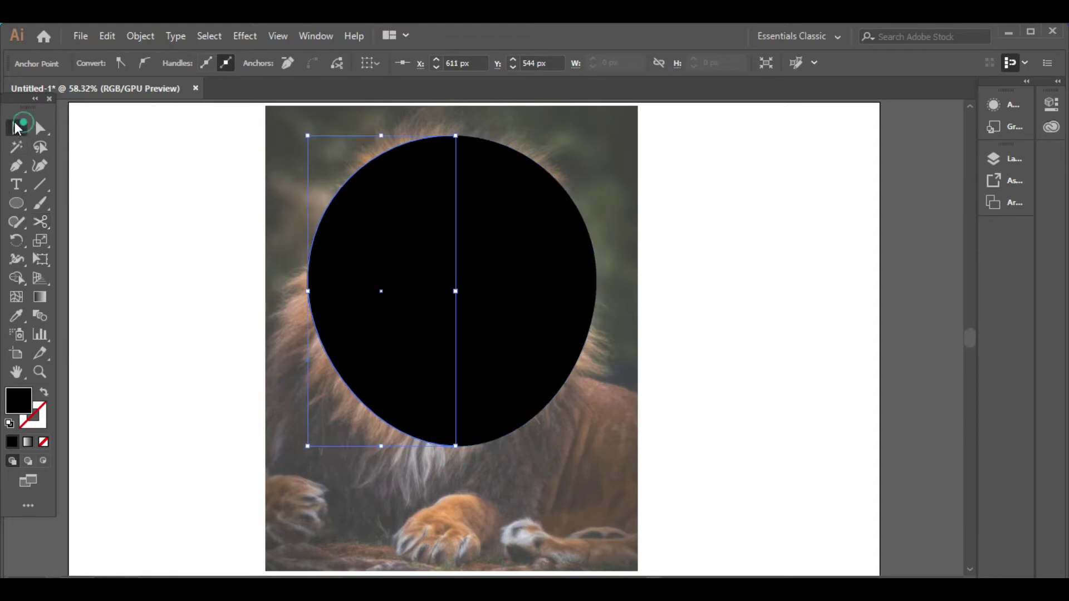
{"action": "left_click", "coordinate": [523, 374]}
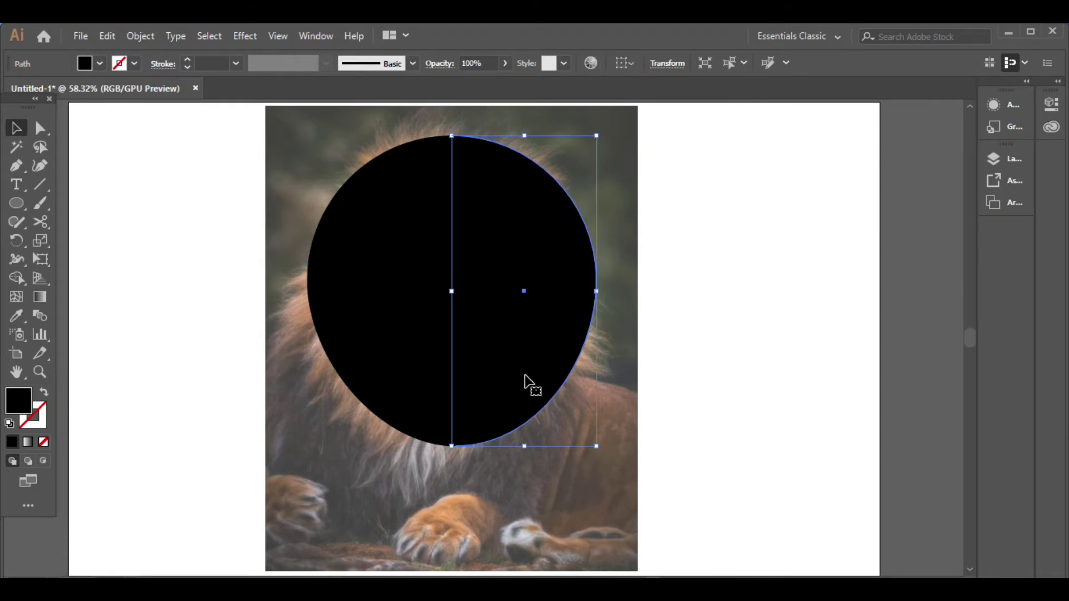
{"action": "key", "text": "Delete"}
{"action": "left_click_drag", "start_coordinate": [406, 319], "coordinate": [406, 317]}
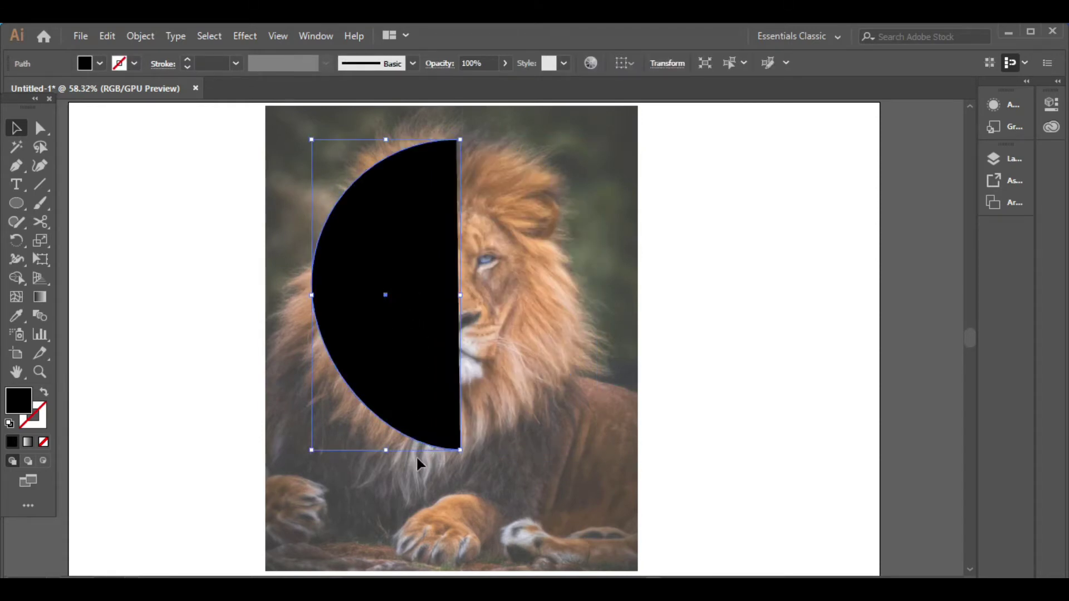
{"action": "left_click", "coordinate": [37, 131]}
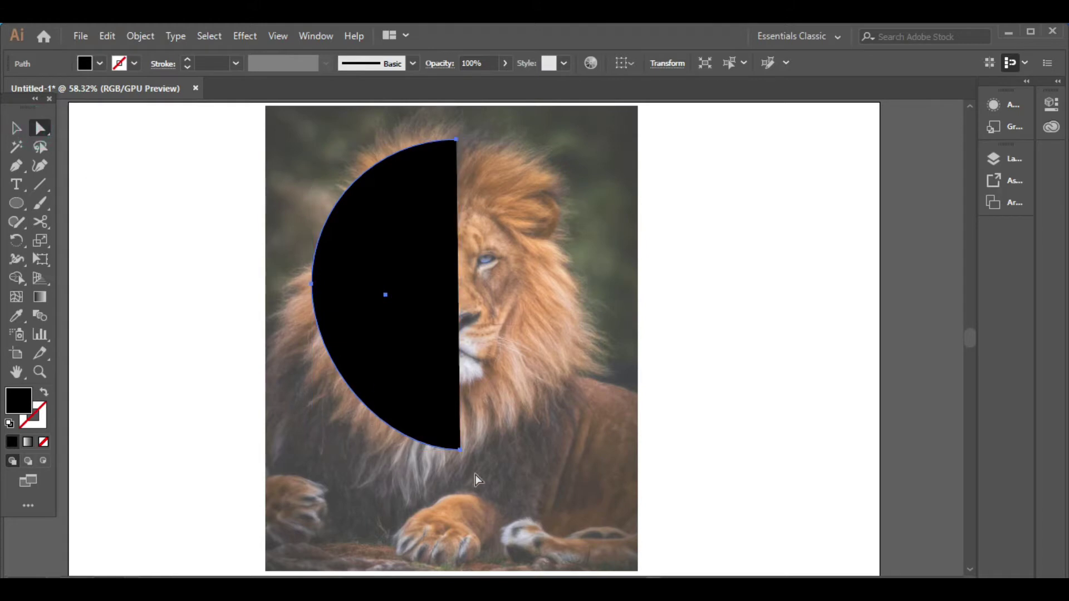
Lower the half-oval's bottom anchor and pull its handle down into a tapering tip.
{"action": "left_click", "coordinate": [460, 449]}
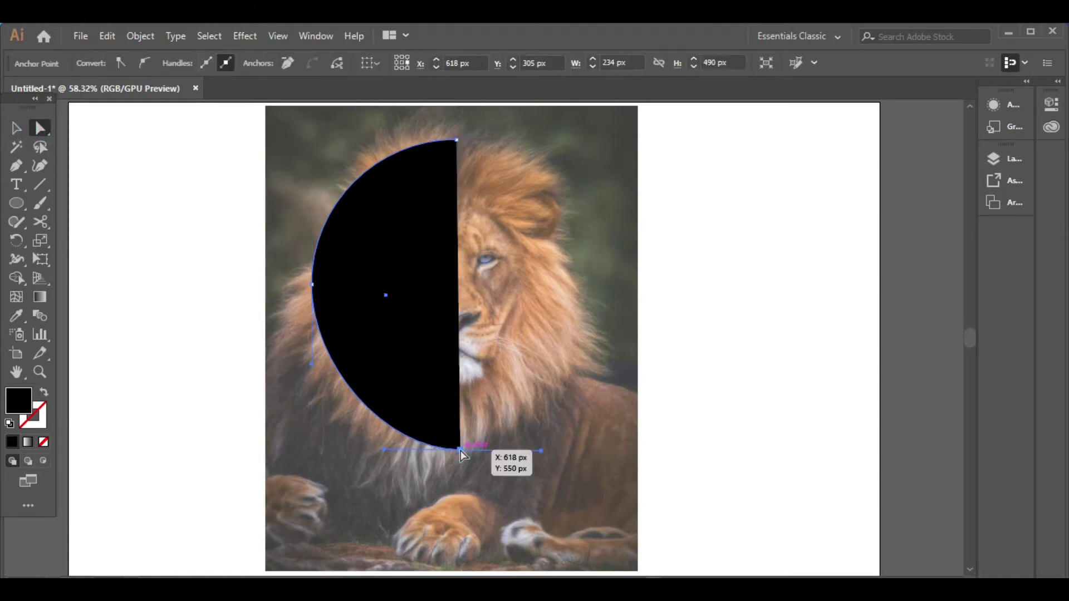
{"action": "left_click_drag", "start_coordinate": [459, 449], "coordinate": [459, 452]}
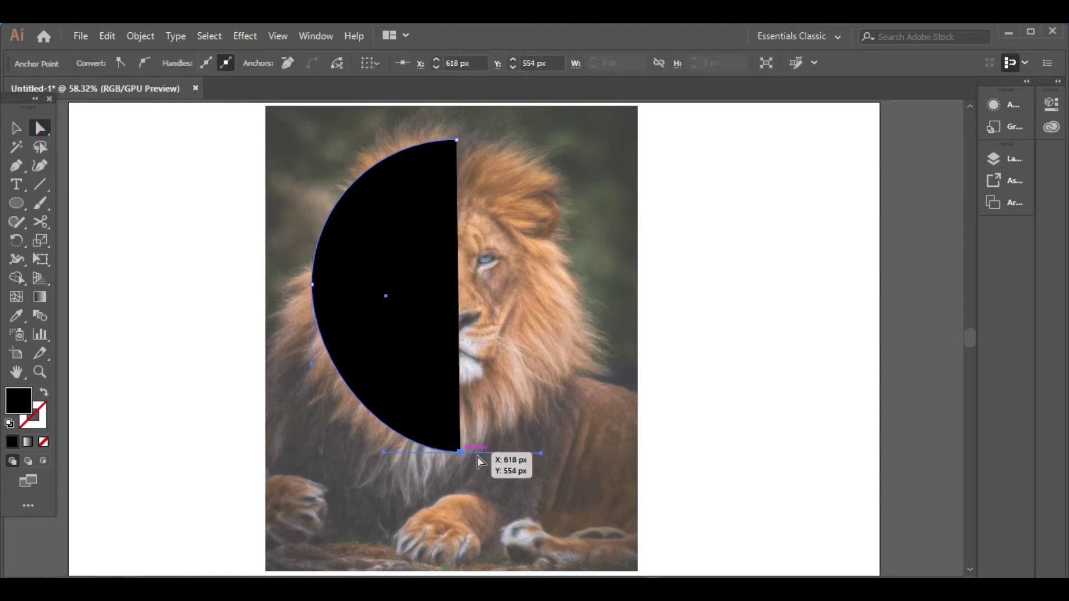
{"action": "left_click_drag", "start_coordinate": [541, 453], "coordinate": [539, 477]}
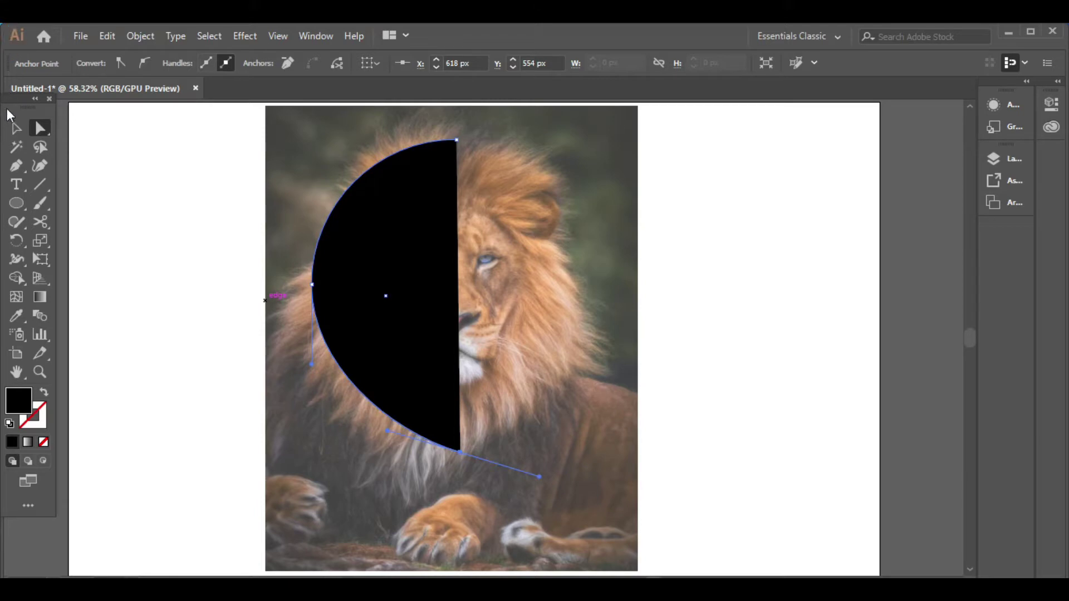
{"action": "left_click", "coordinate": [16, 127]}
{"action": "left_click", "coordinate": [182, 272]}
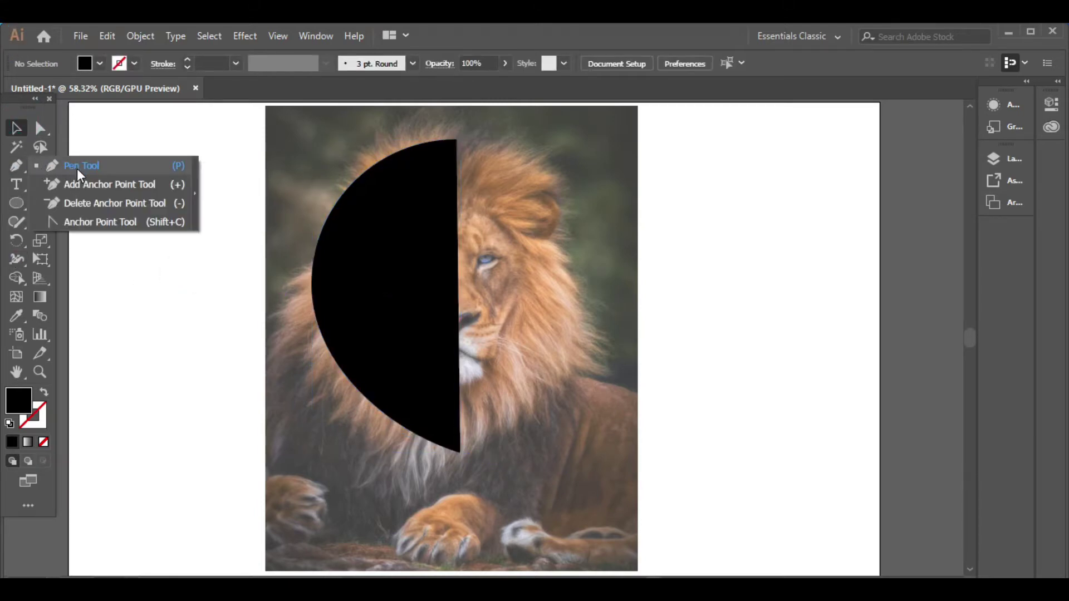
Pen-draw a thin curved sliver along the half-oval's upper-left edge and select it.
{"action": "left_click_drag", "start_coordinate": [12, 168], "coordinate": [76, 168]}
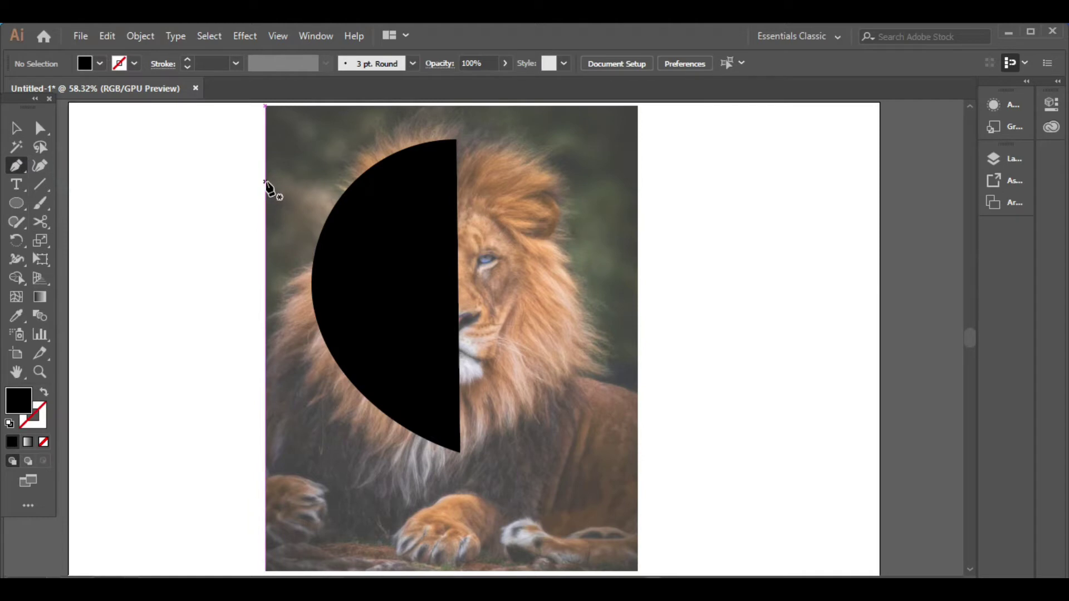
{"action": "left_click", "coordinate": [319, 237]}
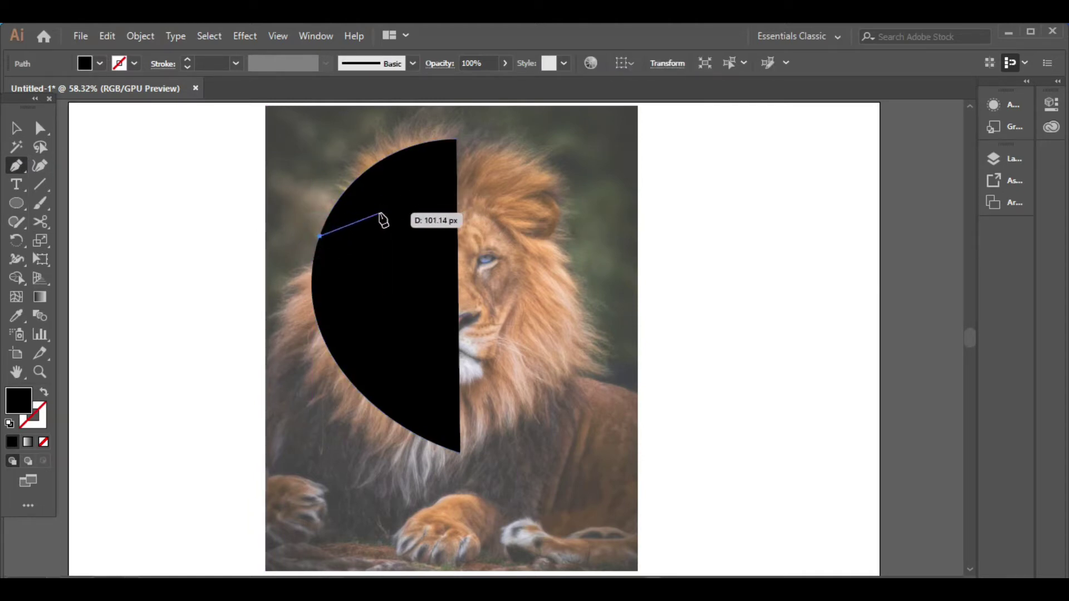
{"action": "left_click_drag", "start_coordinate": [382, 213], "coordinate": [423, 228]}
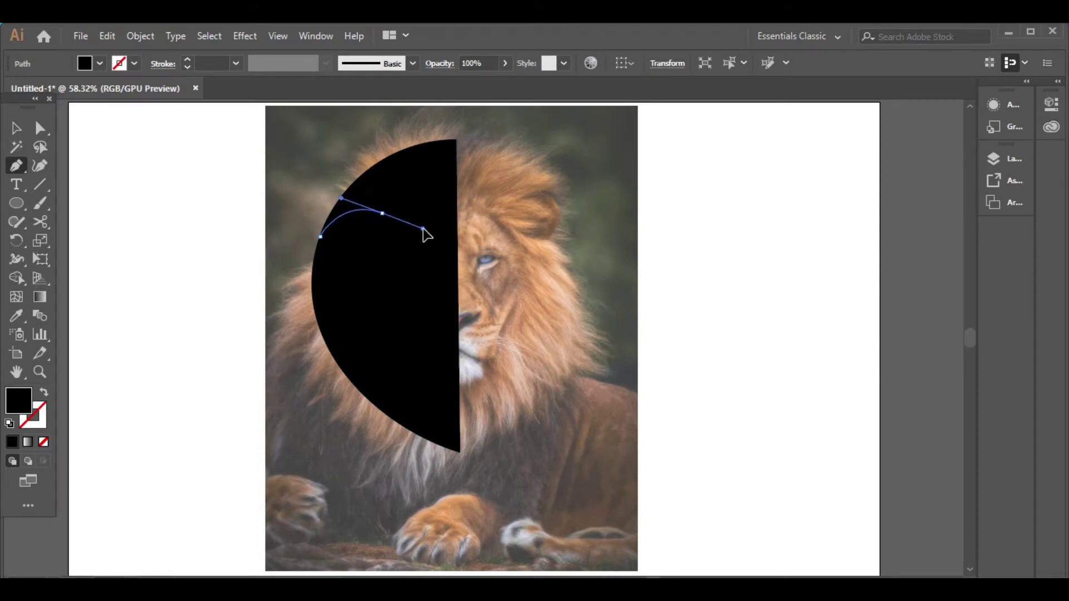
{"action": "left_click", "coordinate": [383, 214]}
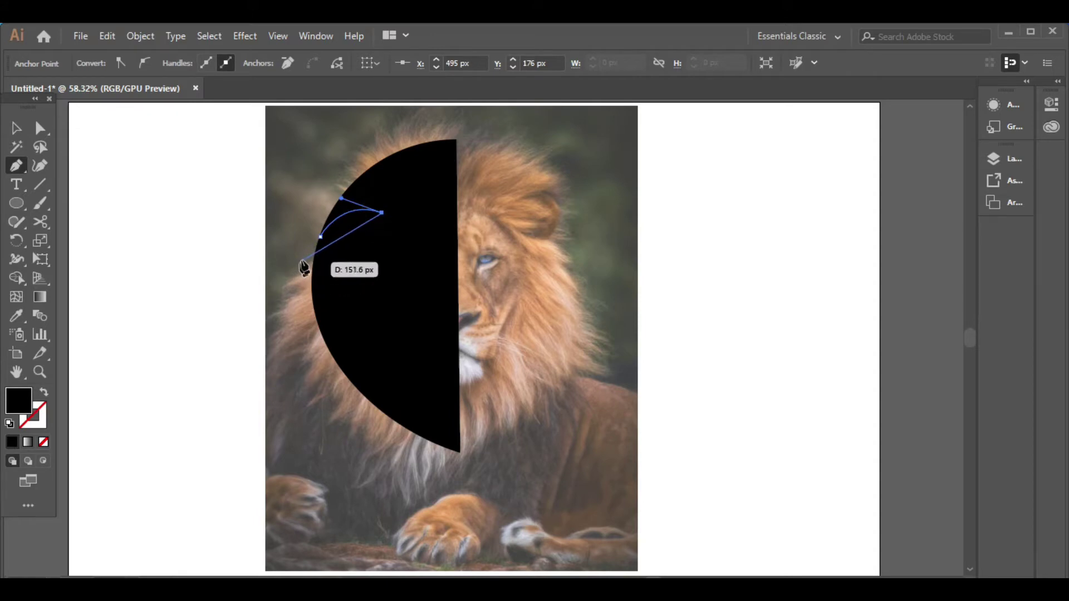
{"action": "mouse_move", "coordinate": [312, 260]}
{"action": "left_mouse_down"}
{"action": "mouse_move", "coordinate": [300, 301]}
{"action": "mouse_move", "coordinate": [324, 238]}
{"action": "left_mouse_up"}
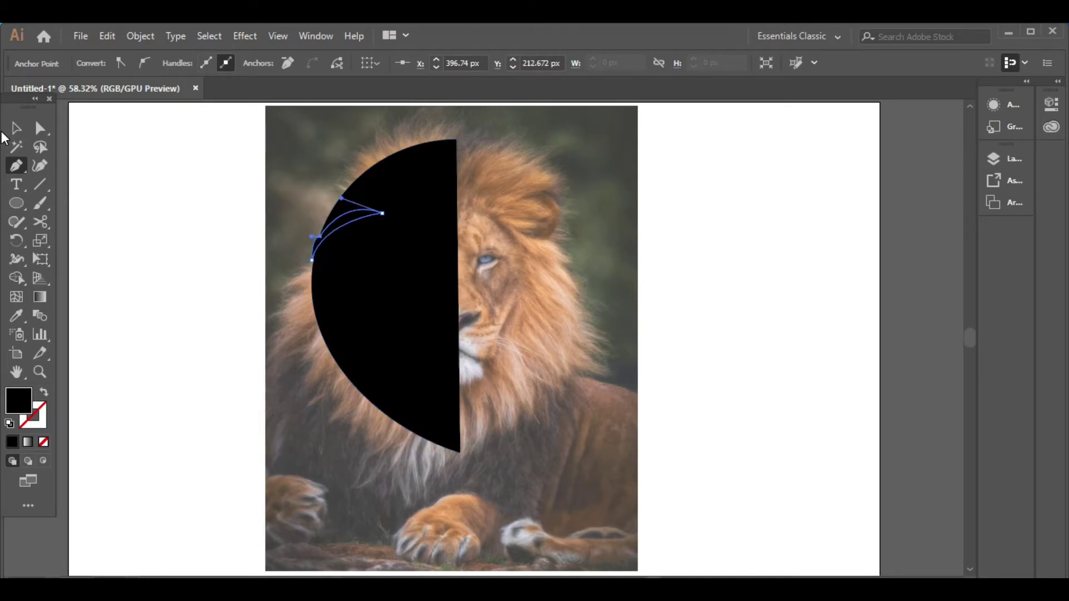
{"action": "left_click", "coordinate": [16, 128]}
{"action": "left_click", "coordinate": [289, 297]}
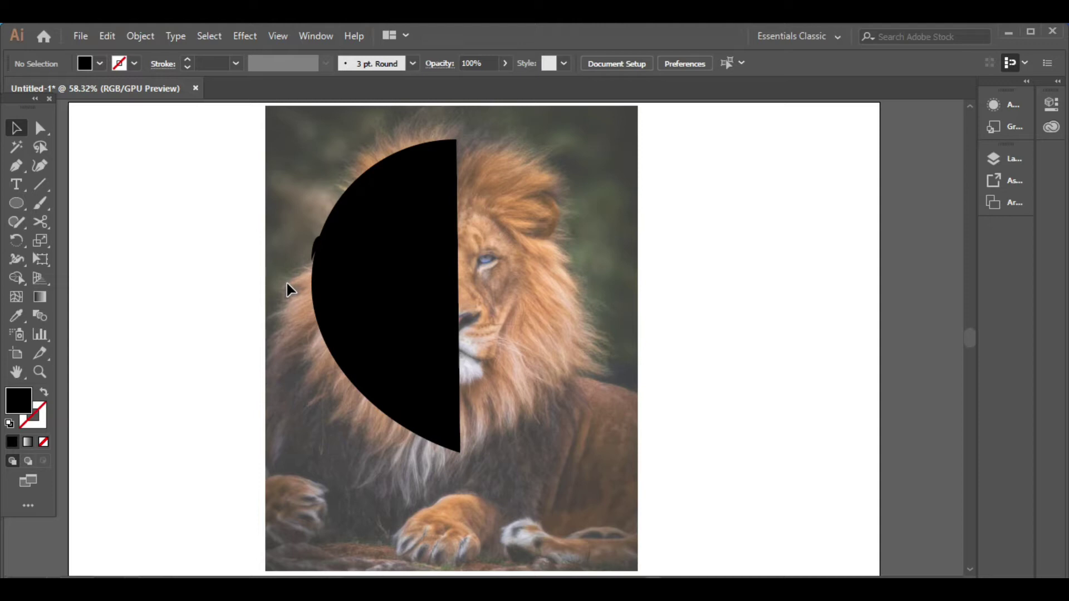
{"action": "left_click_drag", "start_coordinate": [311, 259], "coordinate": [383, 211]}
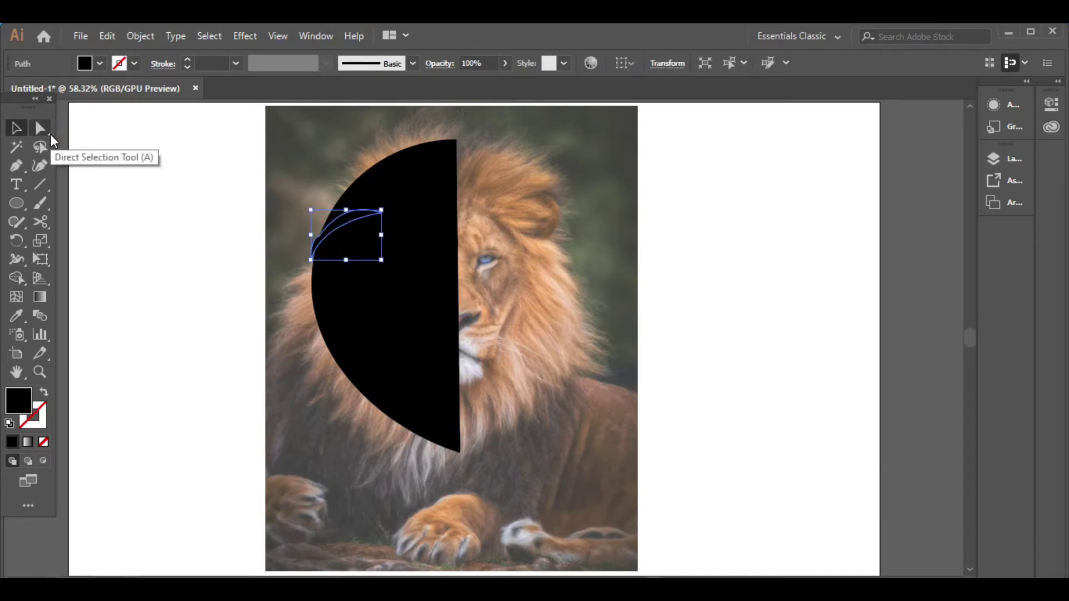
Give the selected sliver a white fill.
{"action": "left_click", "coordinate": [109, 63]}
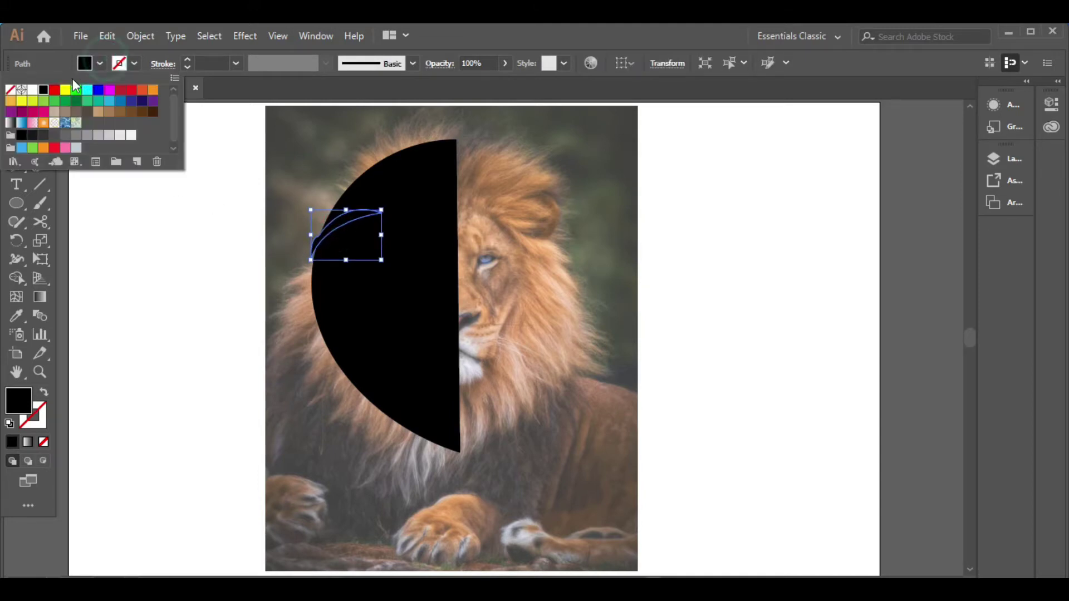
{"action": "left_click", "coordinate": [32, 90]}
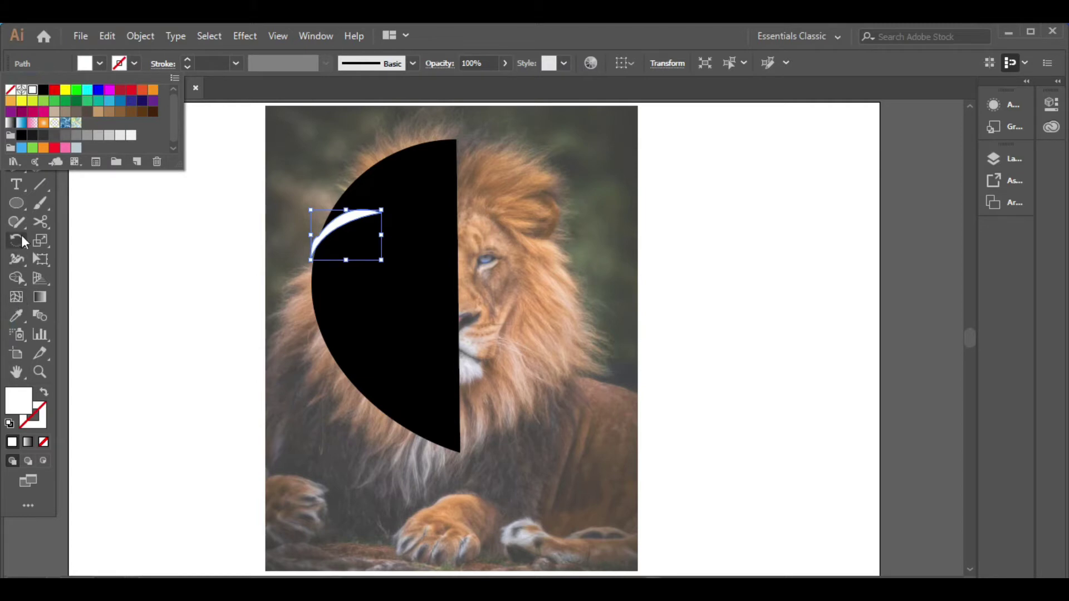
{"action": "left_click", "coordinate": [142, 236]}
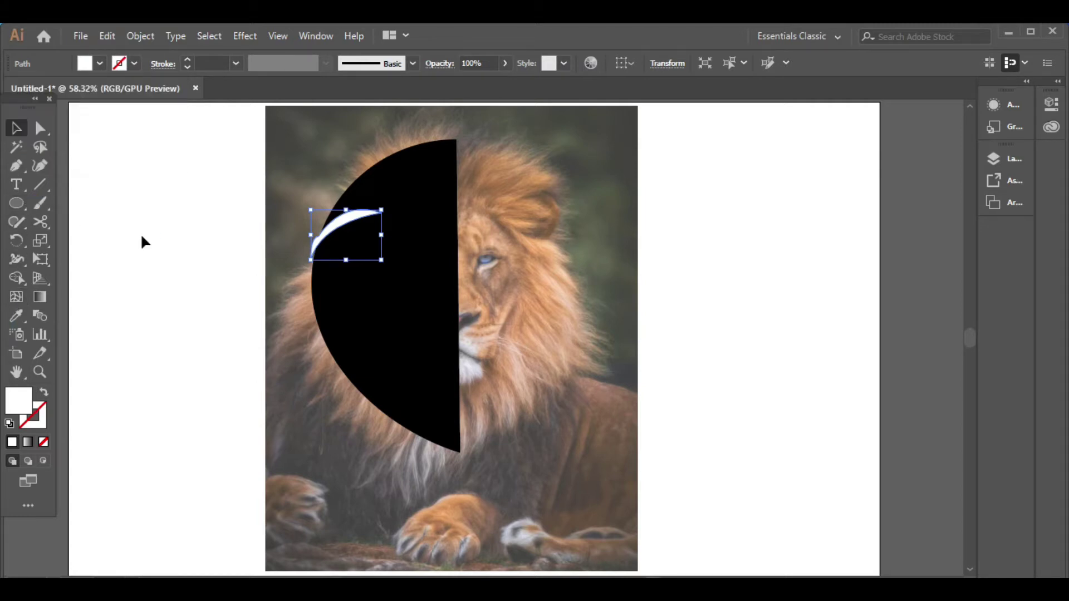
{"action": "left_click_drag", "start_coordinate": [15, 166], "coordinate": [61, 169]}
{"action": "left_click", "coordinate": [61, 169]}
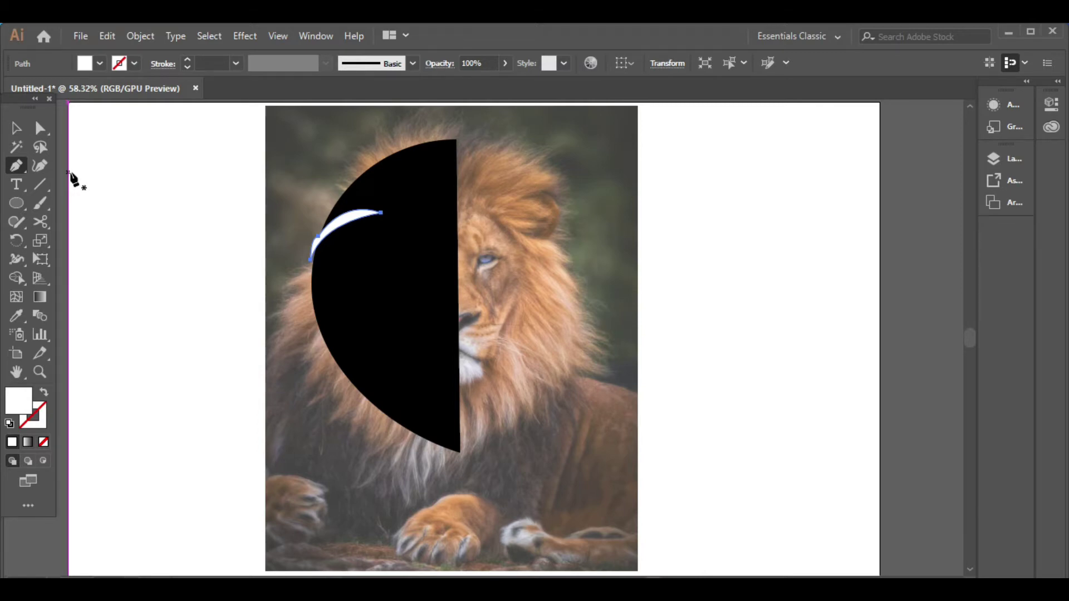
Draw a second crescent slit below the first and eyedrop white onto it.
{"action": "scroll", "coordinate": [322, 334], "scroll_direction": "up", "scroll_amount": 1}
{"action": "left_click", "coordinate": [309, 309]}
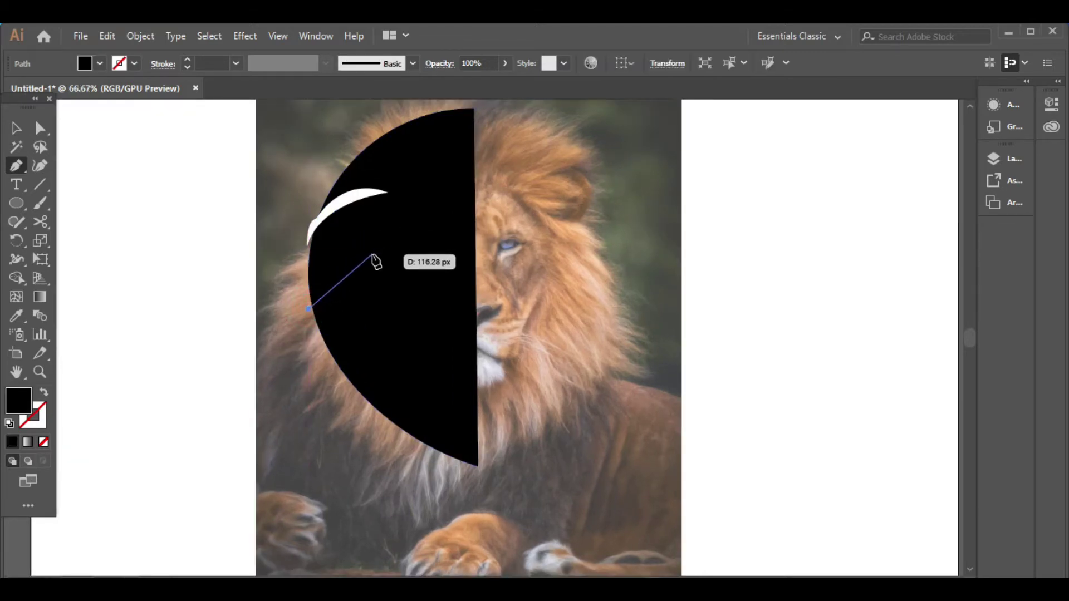
{"action": "left_click_drag", "start_coordinate": [373, 254], "coordinate": [401, 254]}
{"action": "left_click", "coordinate": [372, 255]}
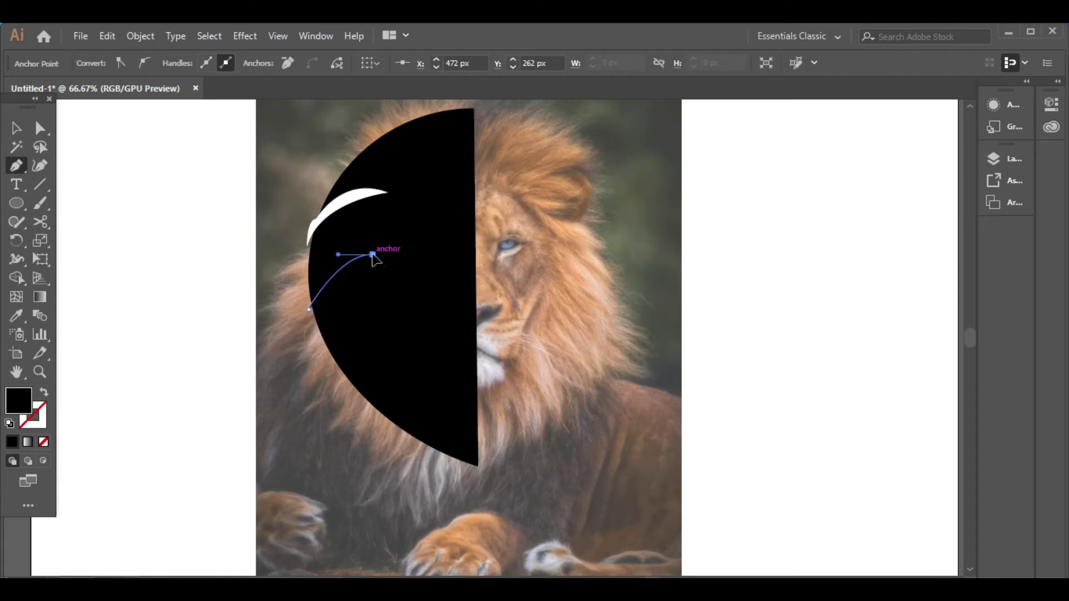
{"action": "left_click_drag", "start_coordinate": [309, 316], "coordinate": [284, 376]}
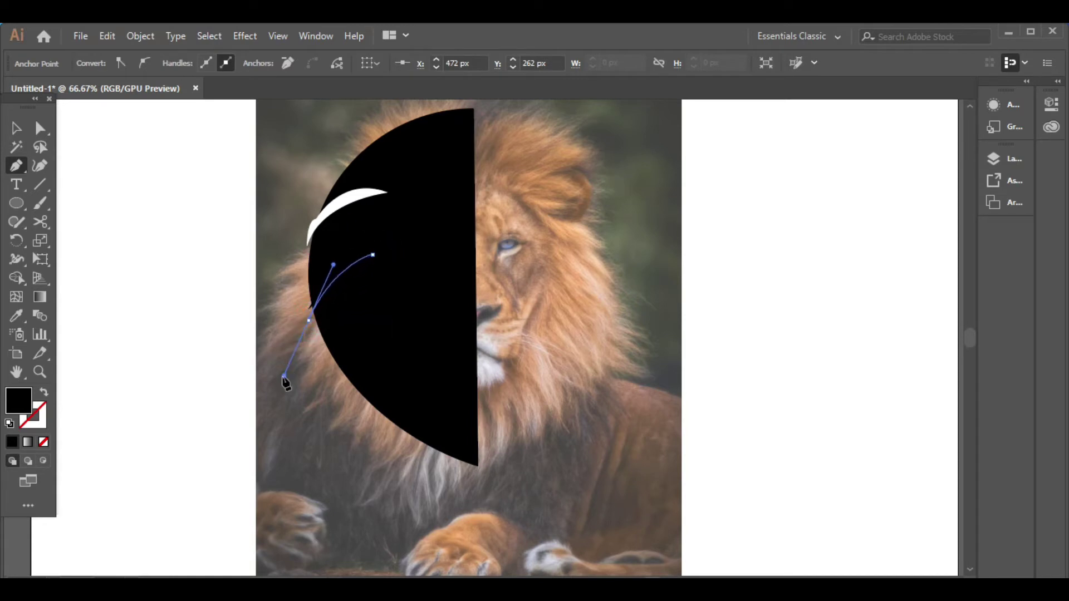
{"action": "left_click_drag", "start_coordinate": [311, 323], "coordinate": [310, 306]}
{"action": "left_click", "coordinate": [16, 315]}
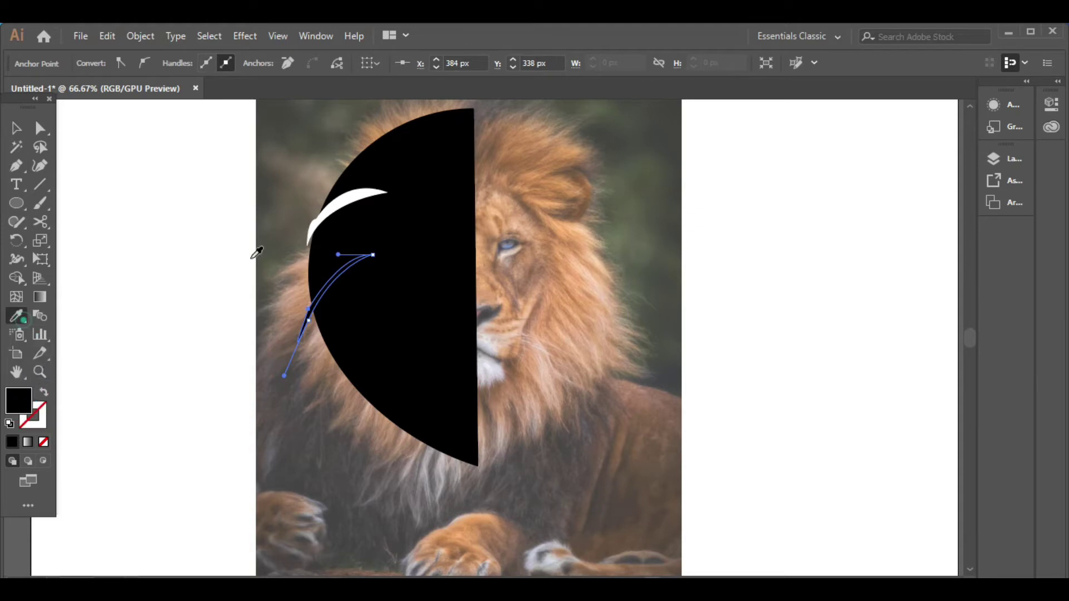
{"action": "left_click", "coordinate": [347, 198]}
{"action": "left_click", "coordinate": [16, 166]}
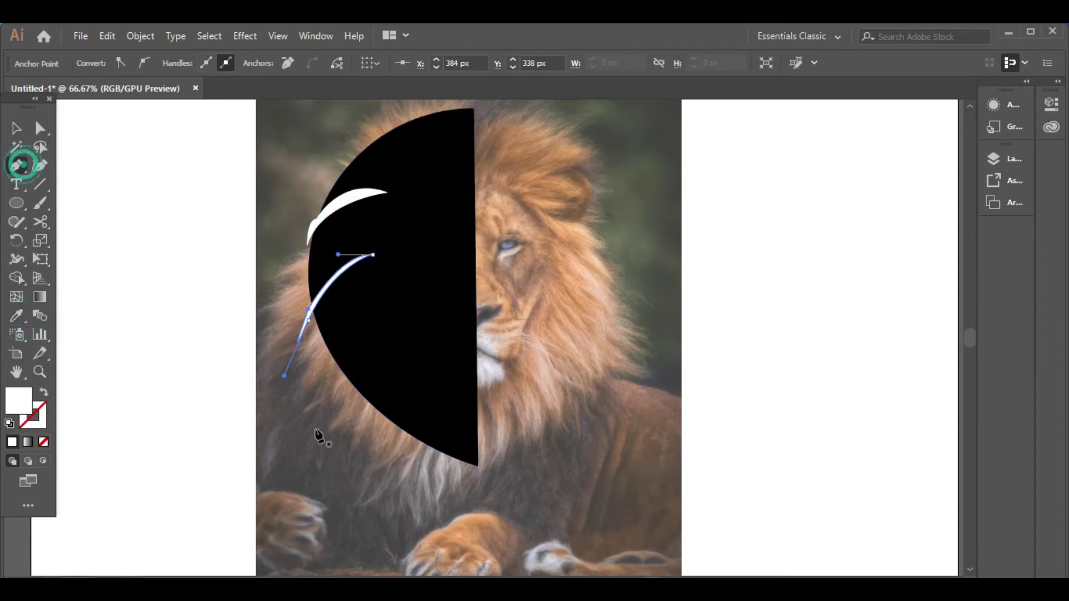
Draw third and fourth crescent slits lower down, the last near the leaf's bottom tip.
{"action": "left_click", "coordinate": [347, 379]}
{"action": "left_click_drag", "start_coordinate": [384, 321], "coordinate": [389, 334]}
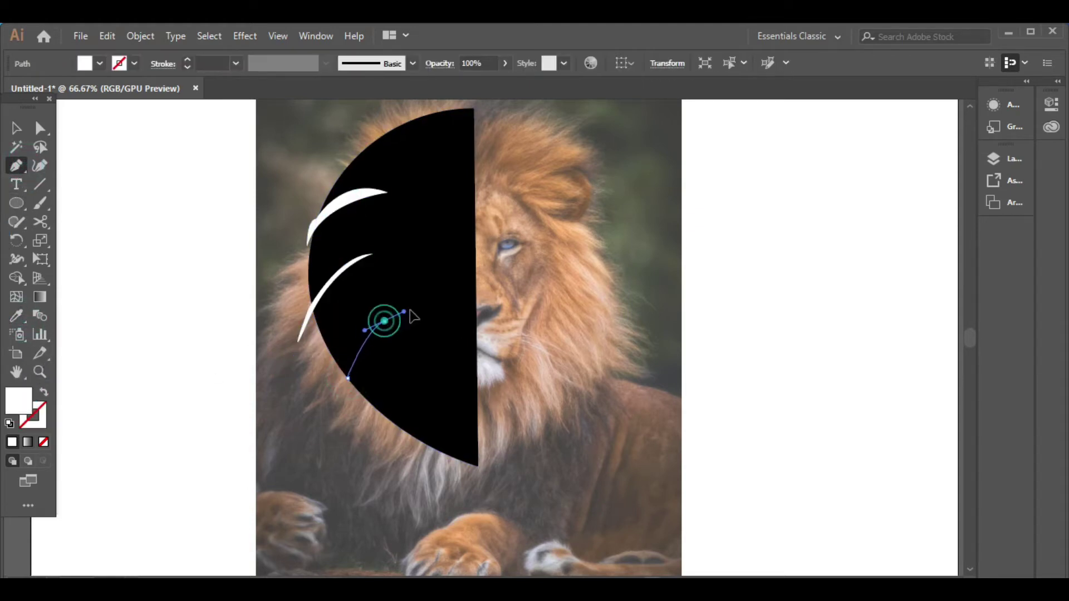
{"action": "mouse_move", "coordinate": [348, 379]}
{"action": "left_mouse_down"}
{"action": "mouse_move", "coordinate": [346, 424]}
{"action": "mouse_move", "coordinate": [349, 382]}
{"action": "mouse_move", "coordinate": [351, 392]}
{"action": "left_mouse_up"}
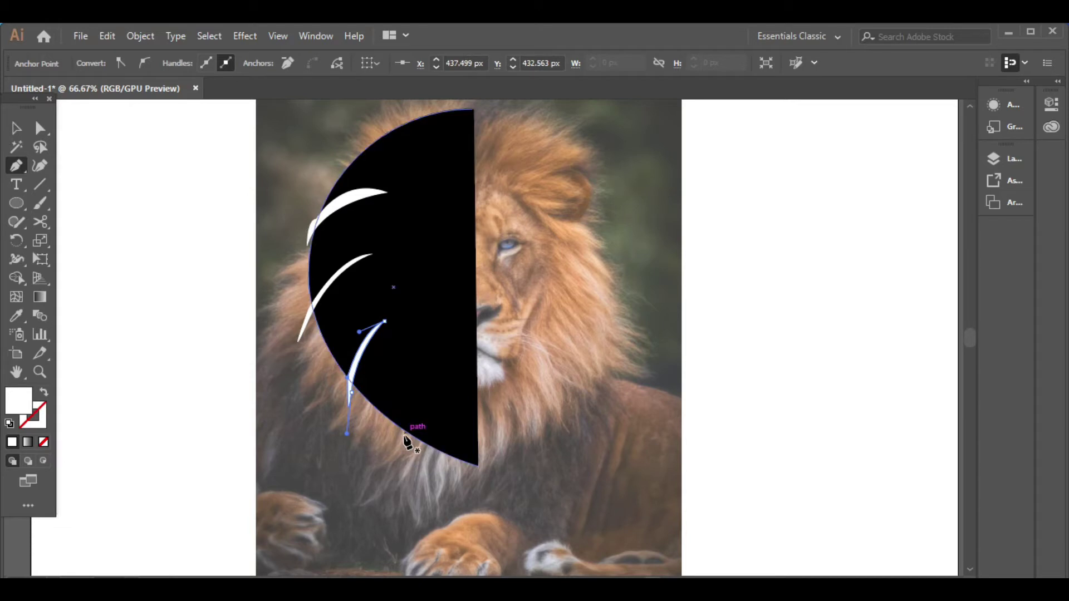
{"action": "left_click", "coordinate": [411, 436]}
{"action": "left_click_drag", "start_coordinate": [419, 364], "coordinate": [445, 335]}
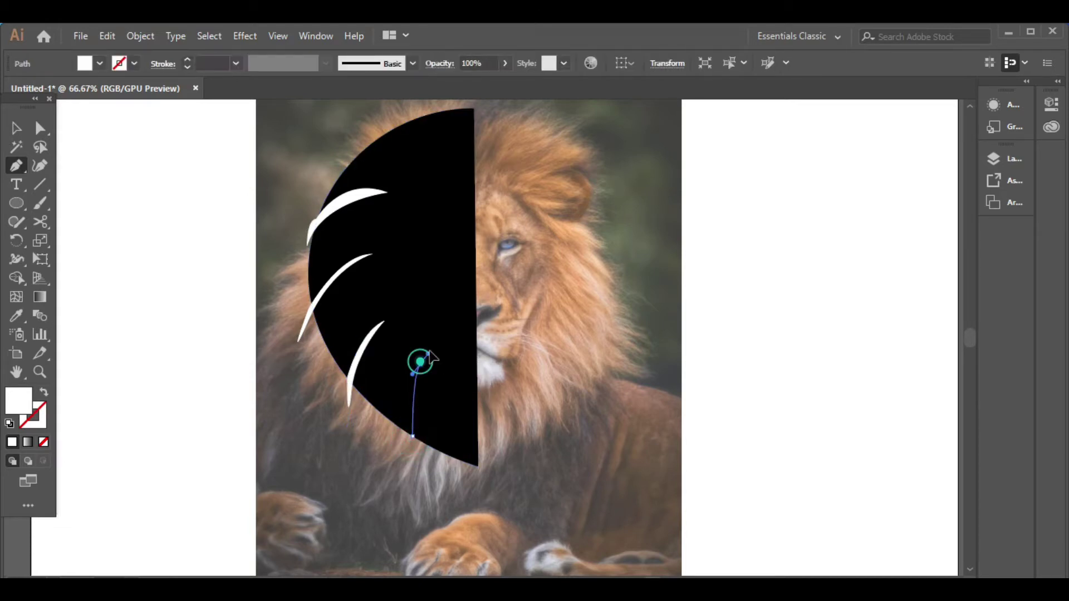
{"action": "mouse_move", "coordinate": [411, 435]}
{"action": "left_mouse_down"}
{"action": "mouse_move", "coordinate": [436, 480]}
{"action": "mouse_move", "coordinate": [412, 441]}
{"action": "left_mouse_up"}
{"action": "left_click_drag", "start_coordinate": [414, 442], "coordinate": [404, 428]}
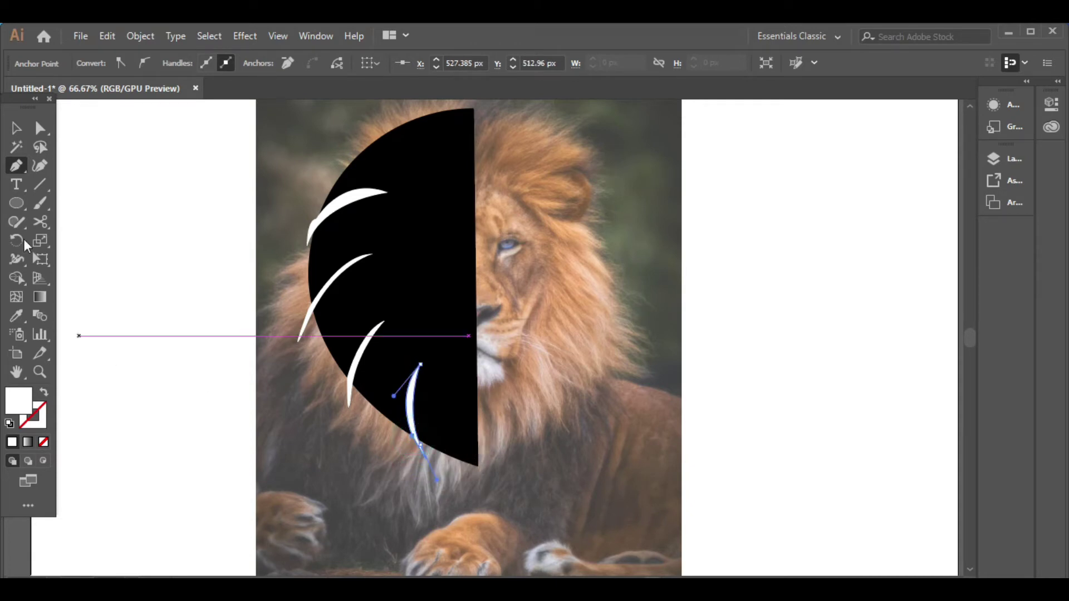
{"action": "left_click", "coordinate": [17, 128]}
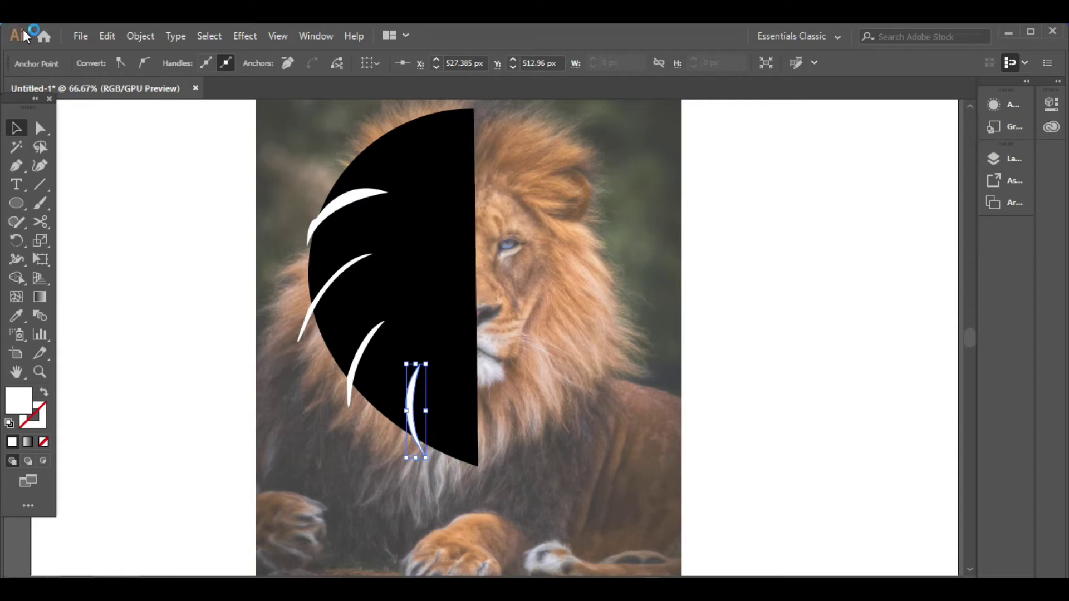
Select the half-leaf with its slivers and Shape Builder out the top two slivers.
{"action": "left_click", "coordinate": [17, 129]}
{"action": "left_click_drag", "start_coordinate": [198, 162], "coordinate": [528, 453]}
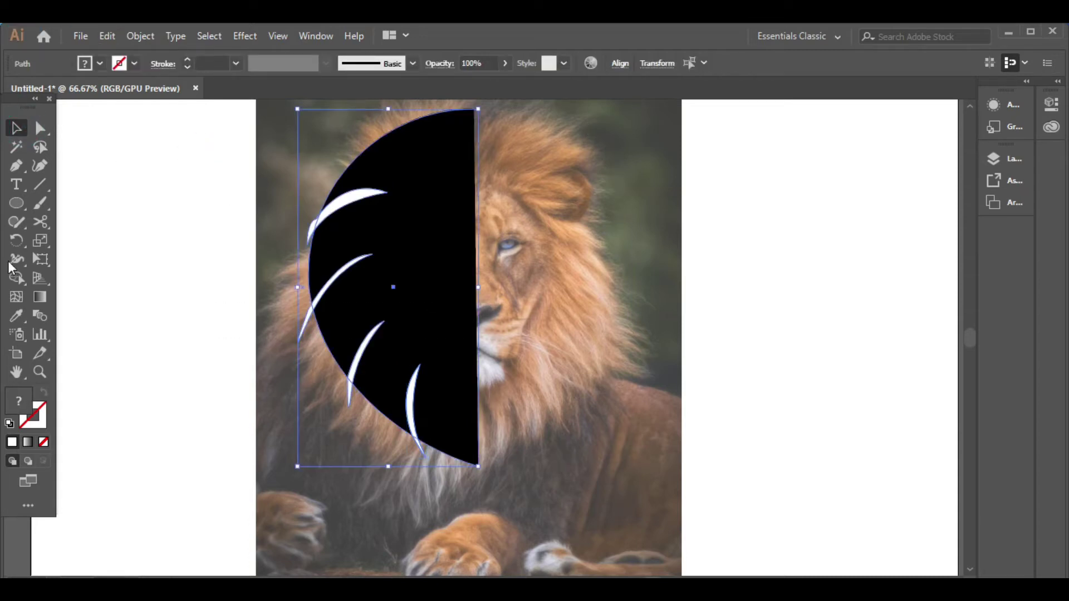
{"action": "left_click_drag", "start_coordinate": [19, 279], "coordinate": [106, 280]}
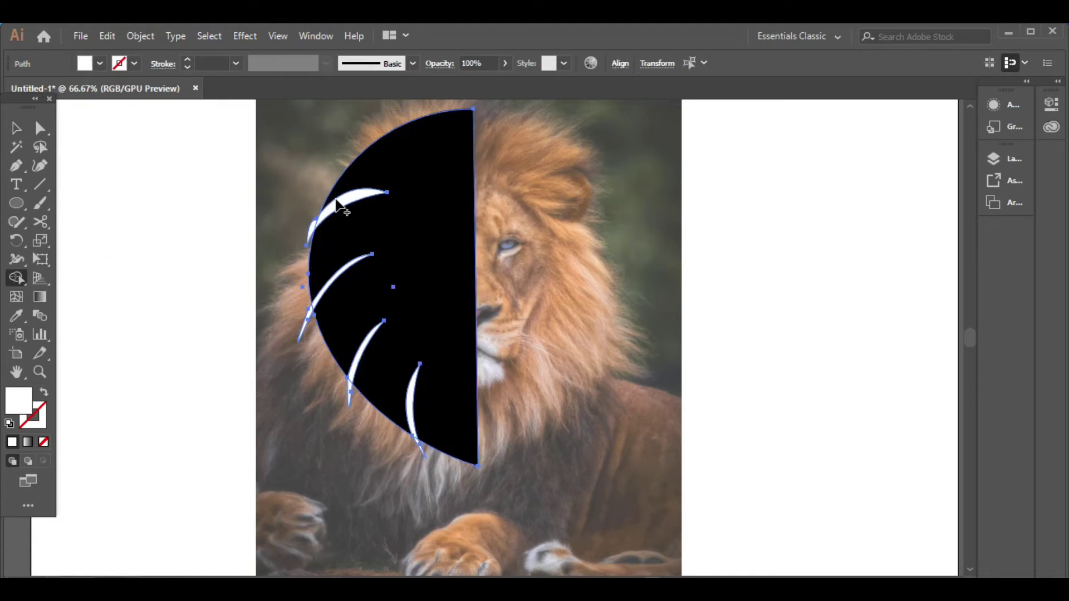
{"action": "left_click_drag", "start_coordinate": [341, 204], "coordinate": [312, 232]}
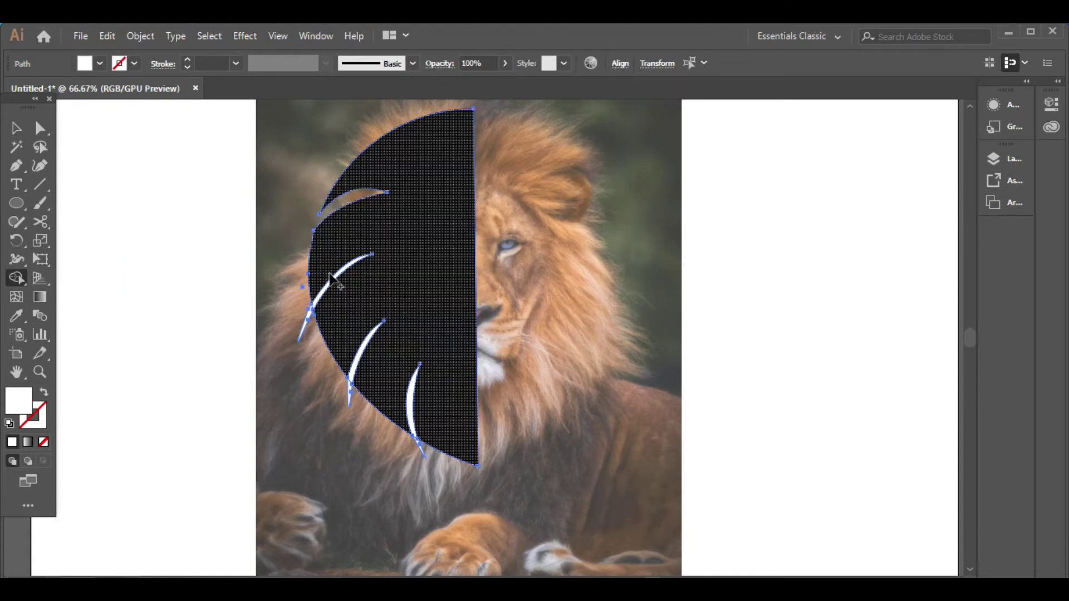
{"action": "scroll", "coordinate": [339, 273], "scroll_direction": "up", "scroll_amount": 1}
{"action": "scroll", "coordinate": [339, 273], "scroll_direction": "up", "scroll_amount": 1}
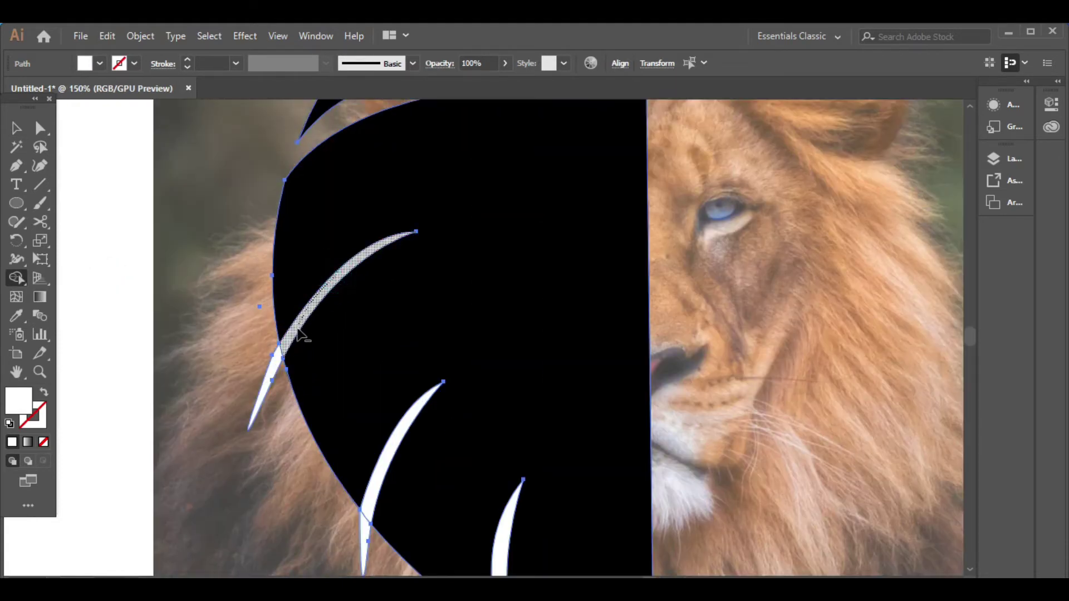
{"action": "left_click", "coordinate": [268, 380], "text": "alt"}
Remove the third and bottom slivers, then zoom back out to the artboard.
{"action": "scroll", "coordinate": [417, 477], "scroll_direction": "down", "scroll_amount": 1}
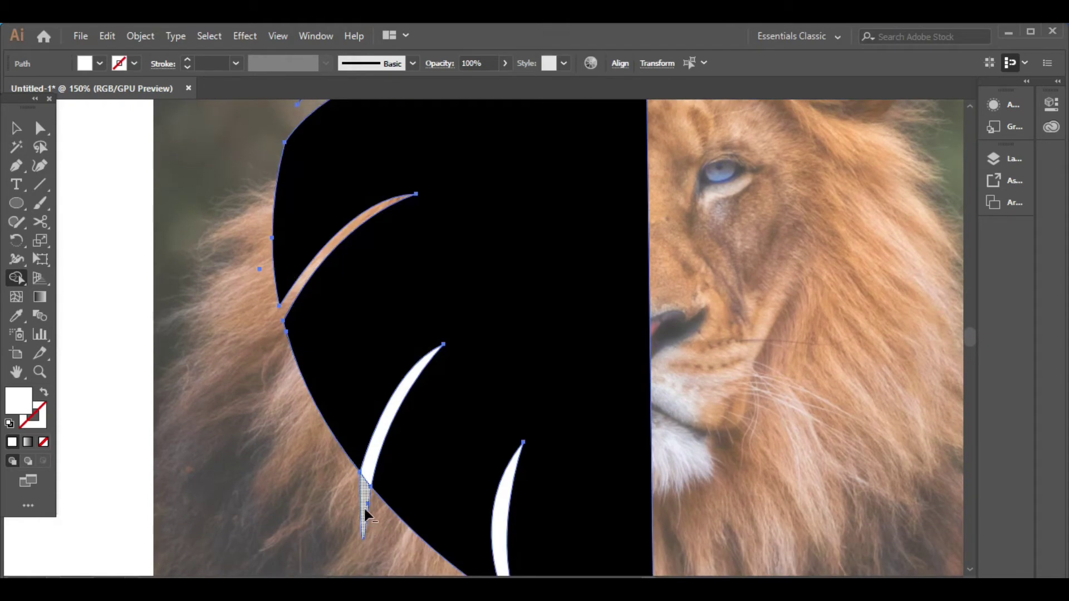
{"action": "left_click", "coordinate": [370, 478], "text": "alt"}
{"action": "scroll", "coordinate": [389, 411], "scroll_direction": "down", "scroll_amount": 1}
{"action": "scroll", "coordinate": [509, 471], "scroll_direction": "down", "scroll_amount": 1}
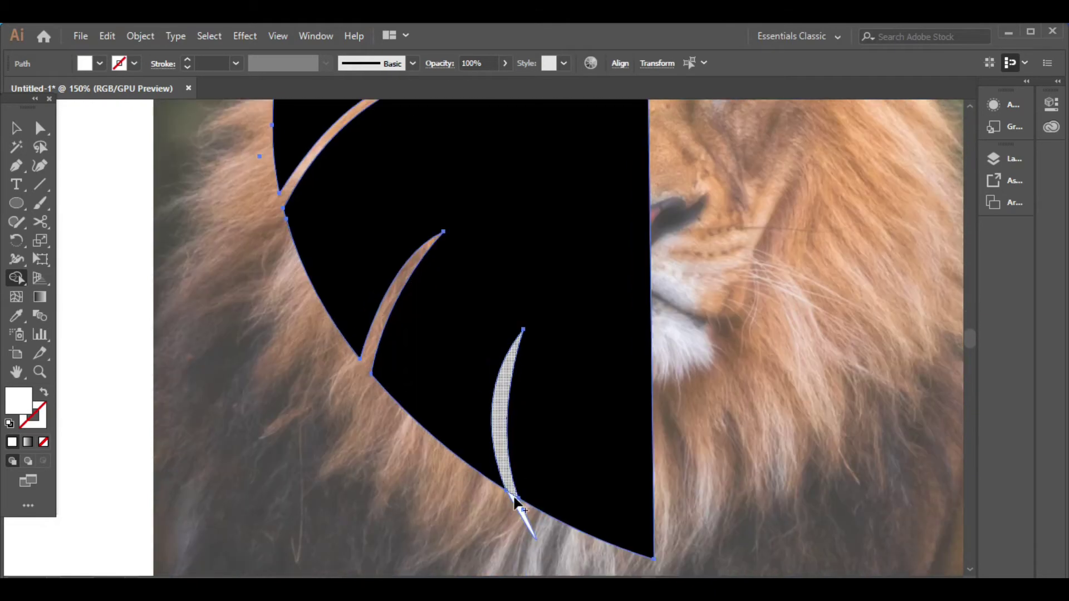
{"action": "left_click", "coordinate": [515, 502], "text": "alt"}
{"action": "key", "text": "ctrl+z"}
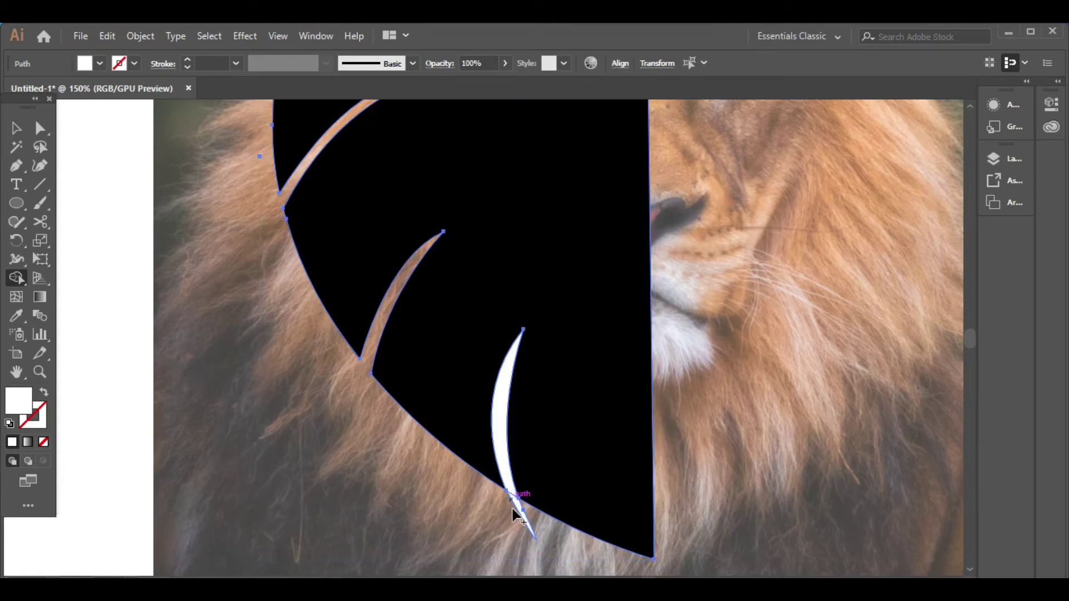
{"action": "left_click", "coordinate": [515, 495], "text": "alt"}
{"action": "key", "text": "ctrl+0"}
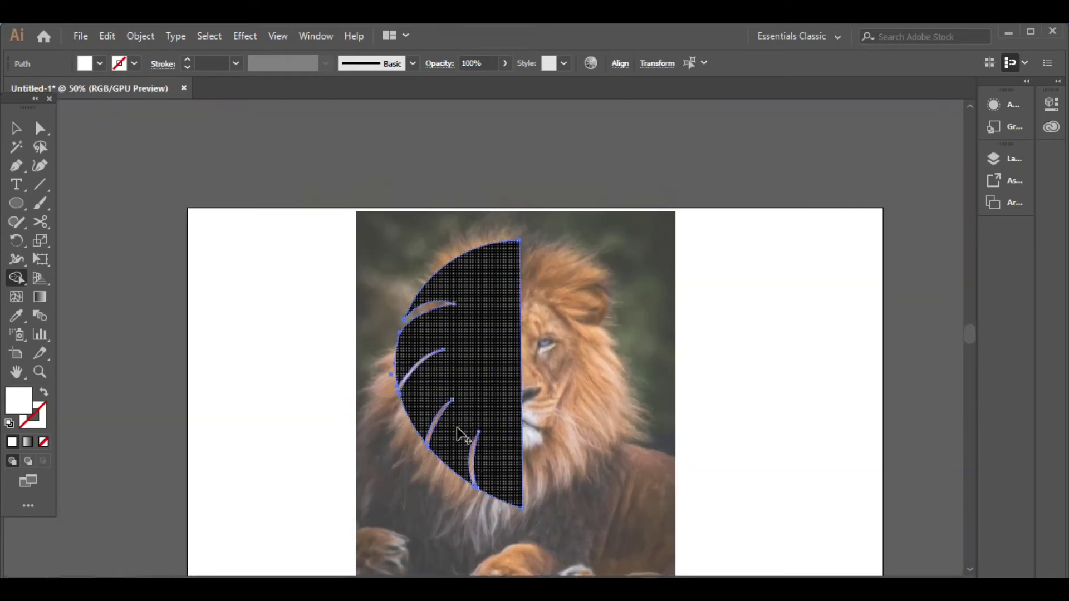
{"action": "key", "text": "ctrl+1"}
{"action": "scroll", "coordinate": [456, 426], "scroll_direction": "down", "scroll_amount": 1}
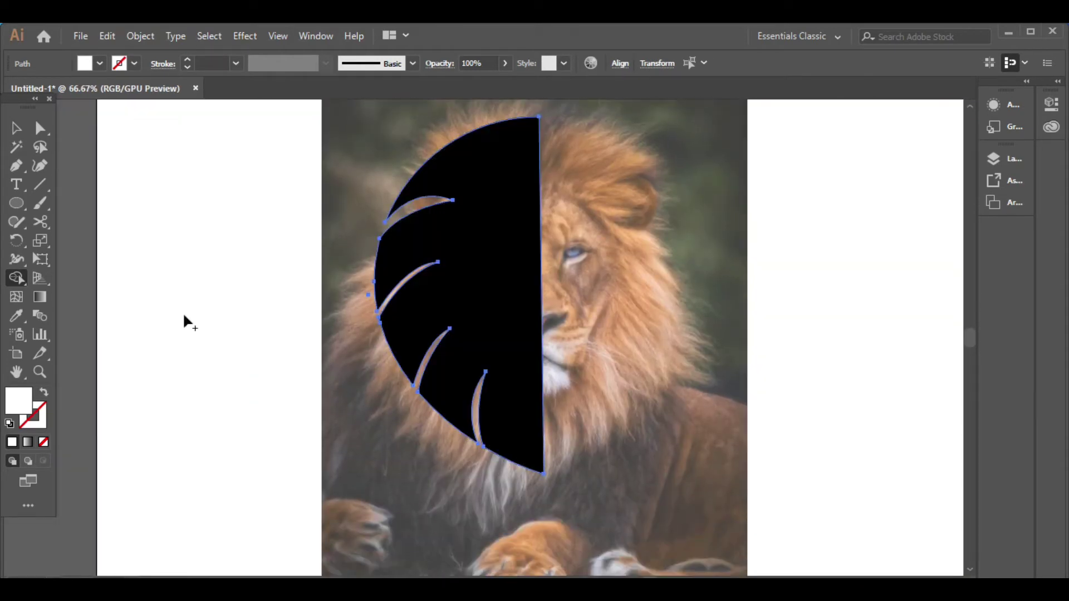
Make a vertically reflected copy of the half-leaf and drag it to the right.
{"action": "left_click", "coordinate": [13, 130]}
{"action": "left_click", "coordinate": [644, 415]}
{"action": "right_click", "coordinate": [504, 389]}
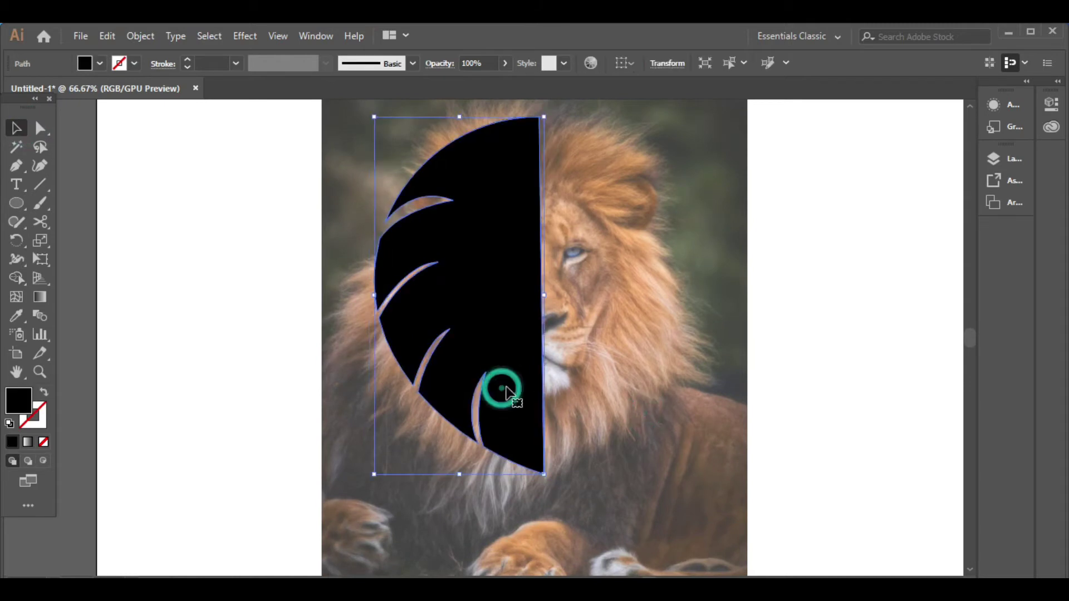
{"action": "mouse_move", "coordinate": [556, 286]}
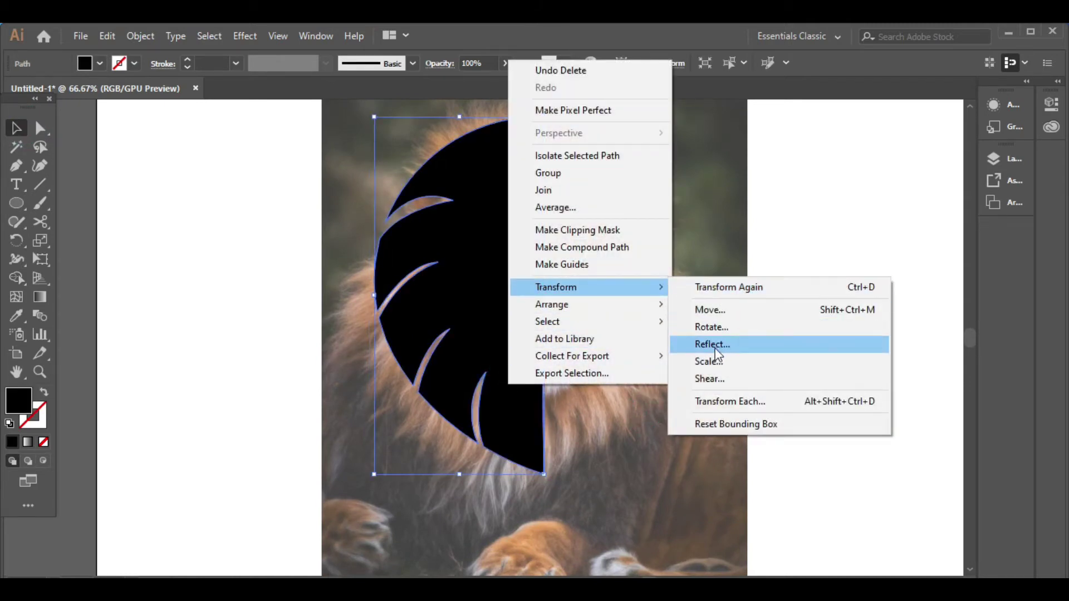
{"action": "left_click", "coordinate": [709, 344]}
{"action": "left_click", "coordinate": [617, 315]}
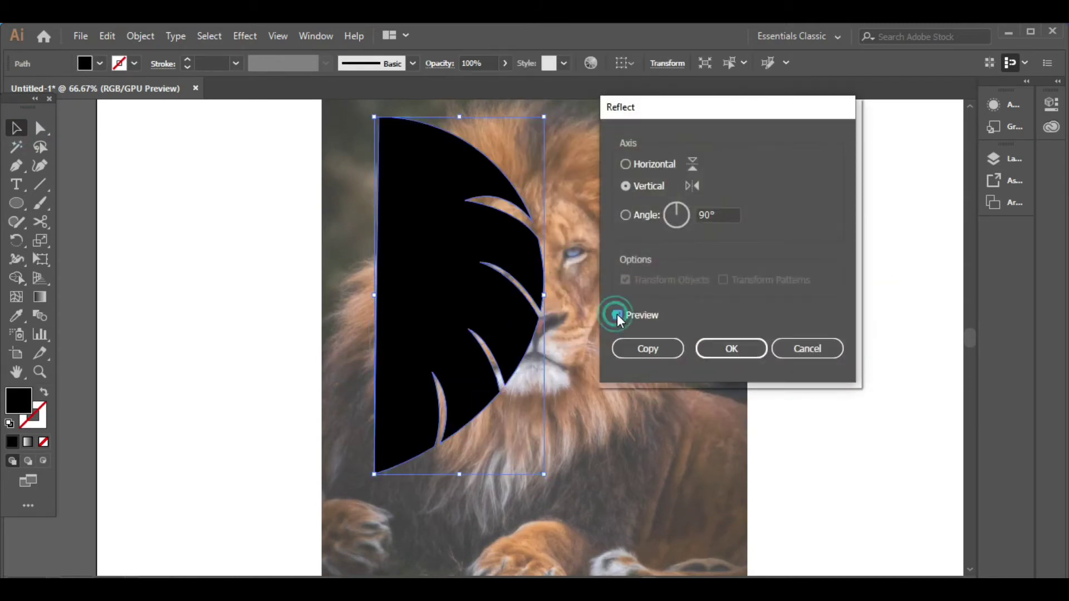
{"action": "left_click", "coordinate": [648, 348]}
{"action": "left_click_drag", "start_coordinate": [546, 332], "coordinate": [629, 325]}
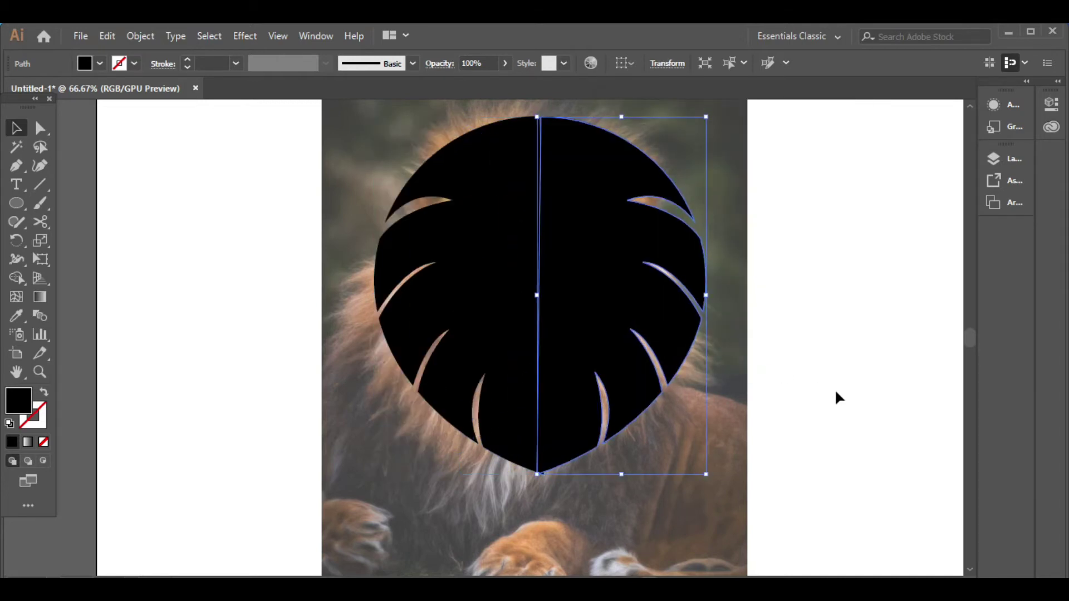
Nudge the right half into alignment and group both halves into one monstera leaf.
{"action": "left_click", "coordinate": [837, 397]}
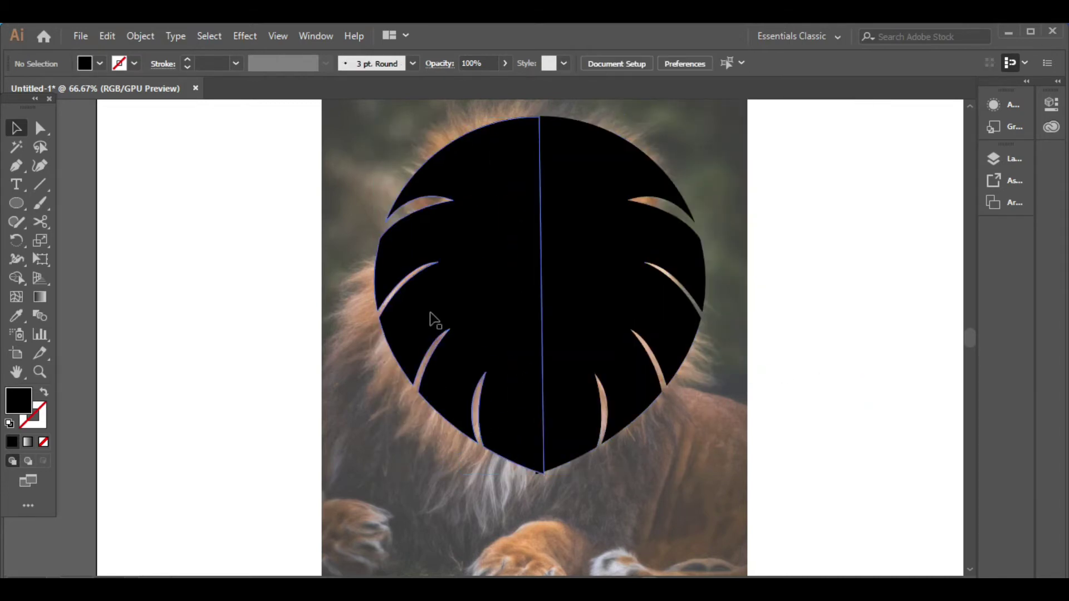
{"action": "left_click", "coordinate": [566, 439]}
{"action": "key", "text": "Right"}
{"action": "key", "text": "Right"}
{"action": "key", "text": "Right"}
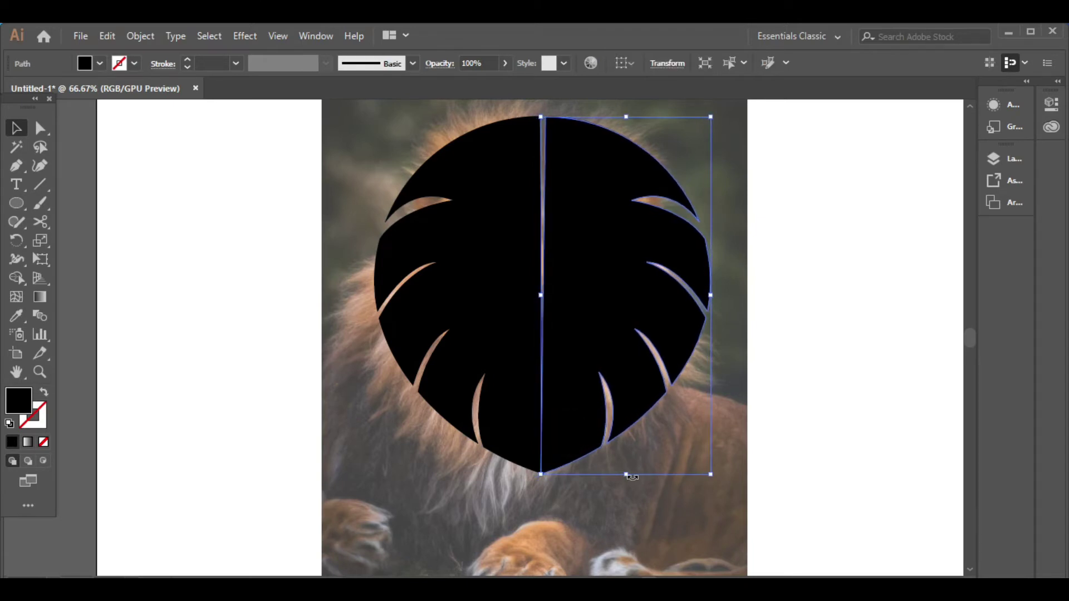
{"action": "right_click", "coordinate": [465, 282]}
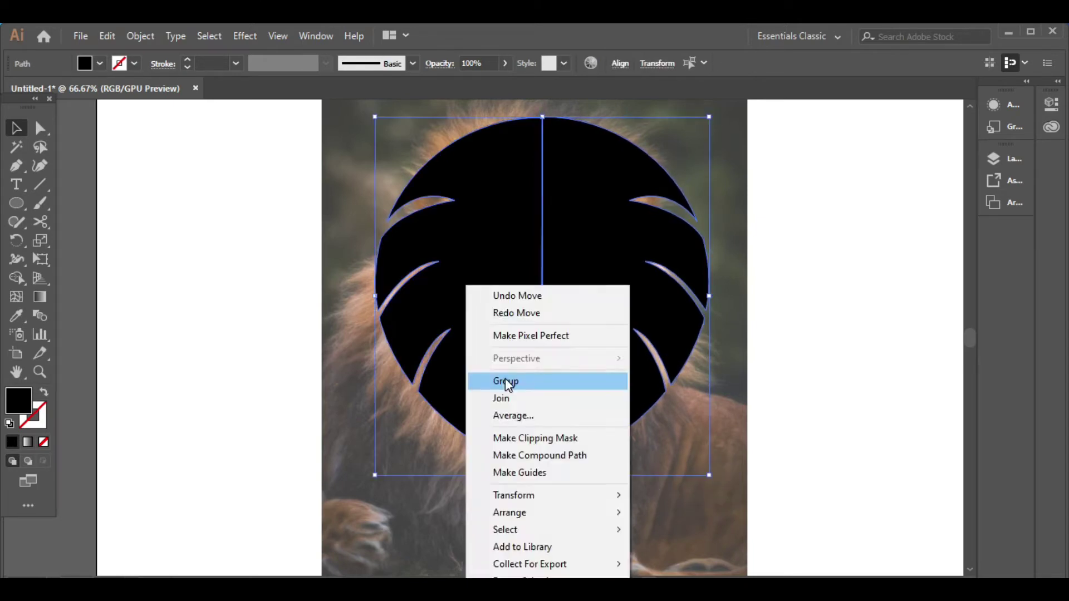
{"action": "left_click", "coordinate": [506, 381]}
{"action": "left_click", "coordinate": [892, 298]}
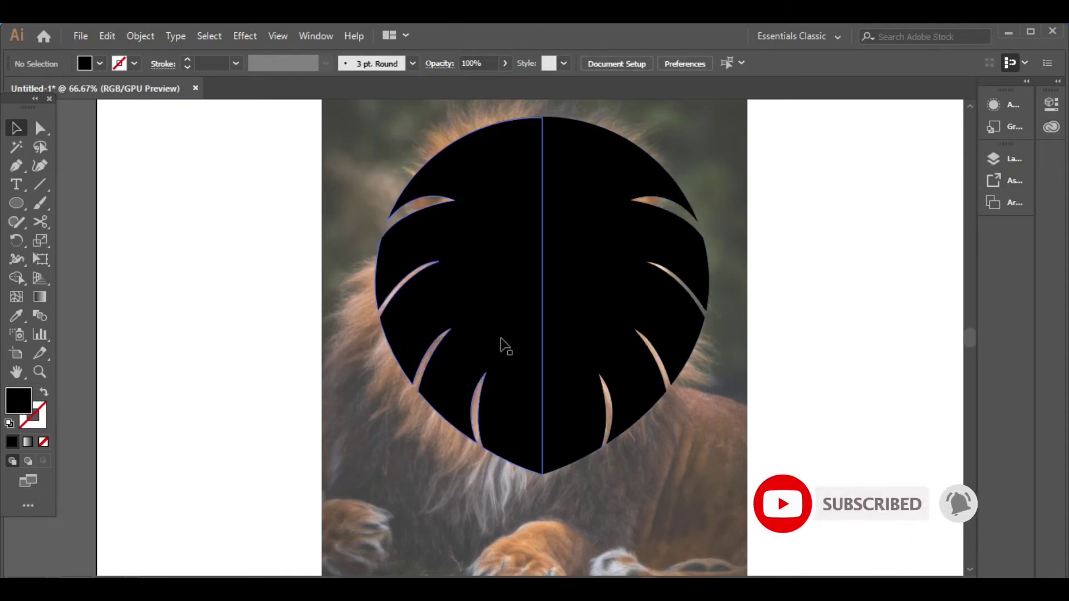
Lock and hide the leaf group in Layers to reveal the lion photo.
{"action": "left_click", "coordinate": [543, 337]}
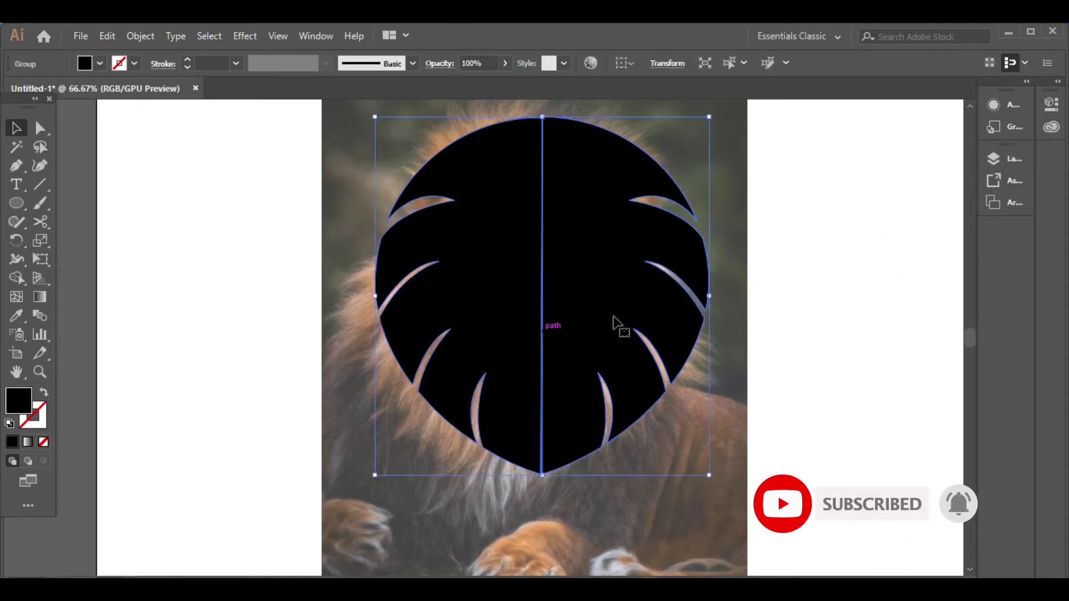
{"action": "left_click", "coordinate": [1000, 160]}
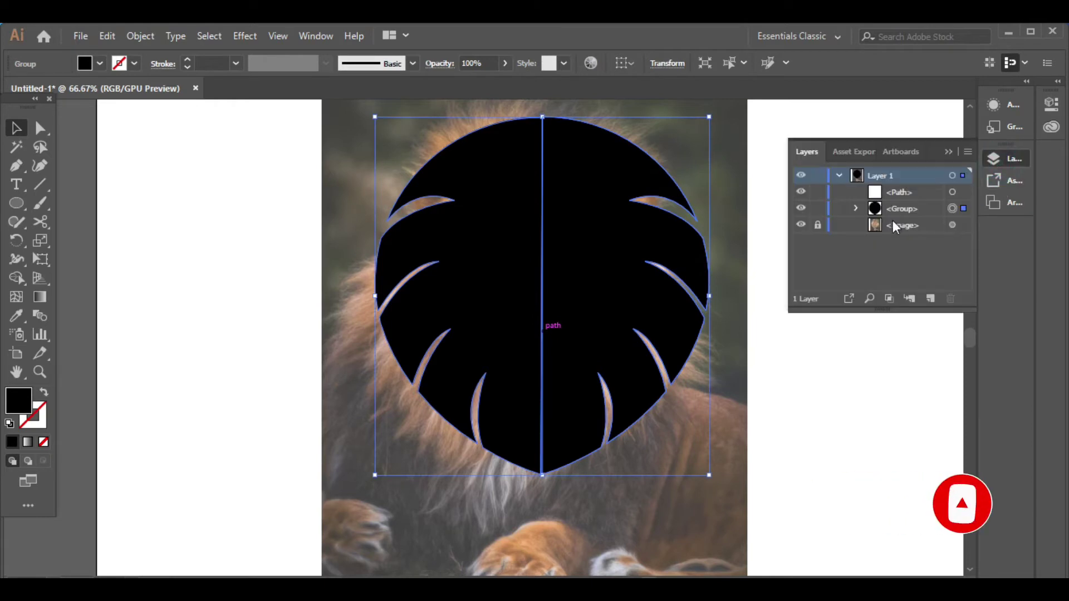
{"action": "left_click", "coordinate": [817, 208]}
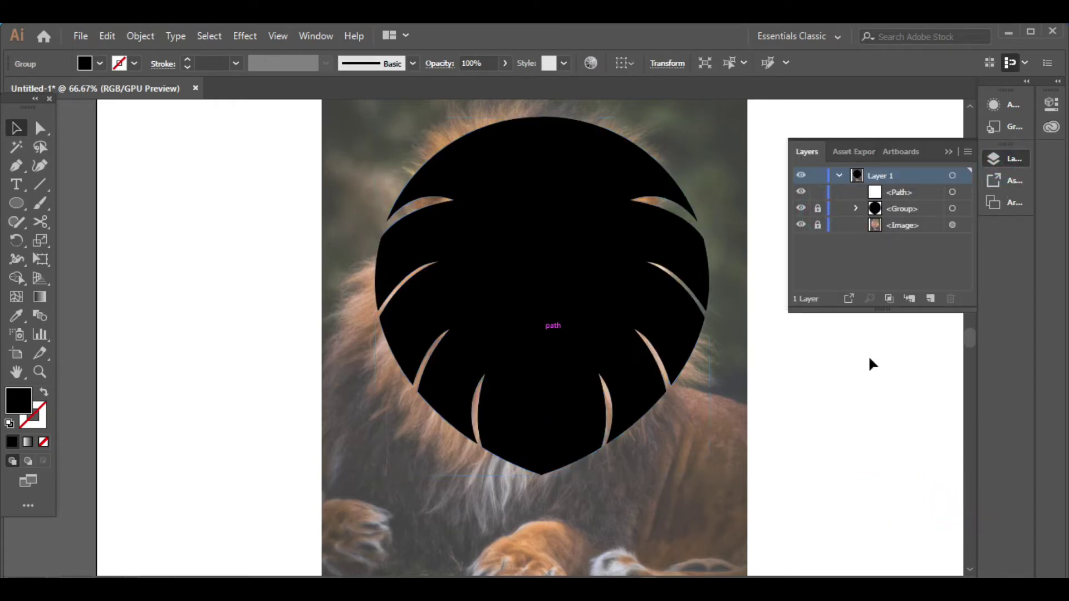
{"action": "left_click", "coordinate": [800, 208]}
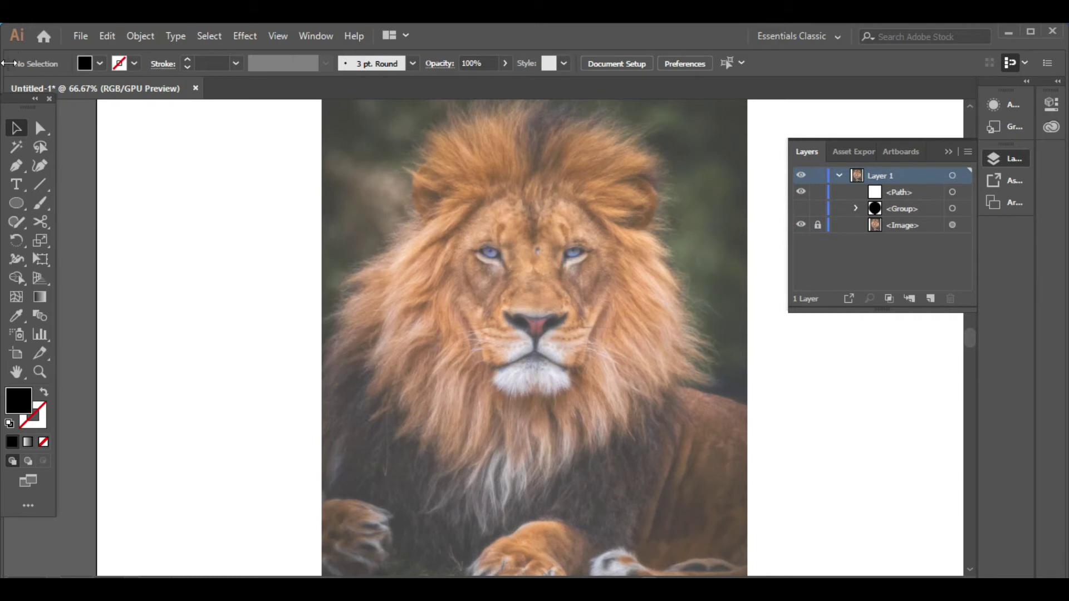
Pen-trace the left face half from the brow down past the chin to the nose.
{"action": "left_click_drag", "start_coordinate": [9, 161], "coordinate": [78, 168]}
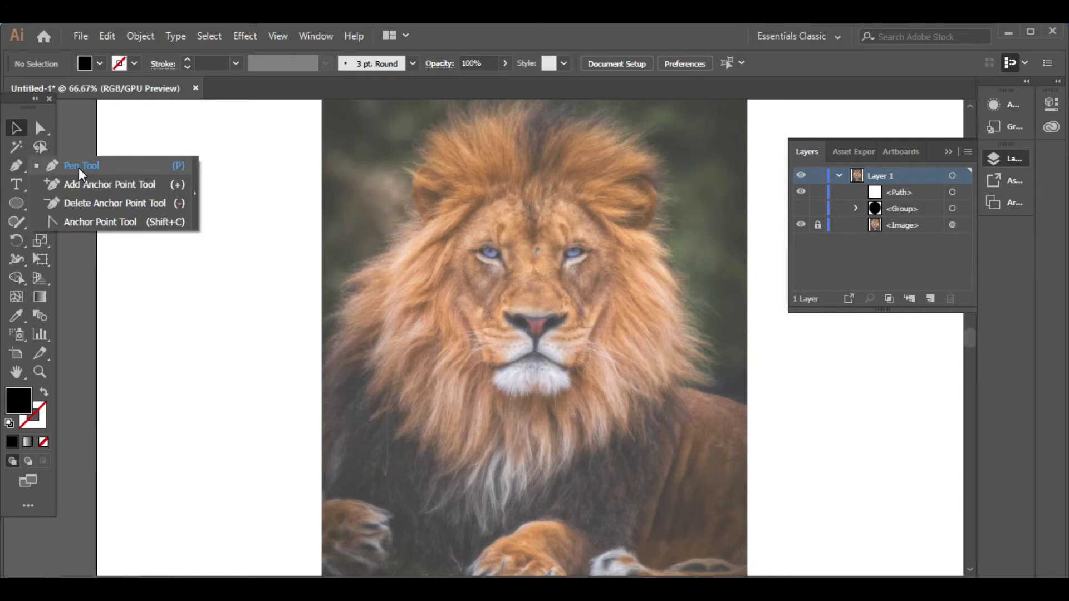
{"action": "left_click", "coordinate": [78, 168]}
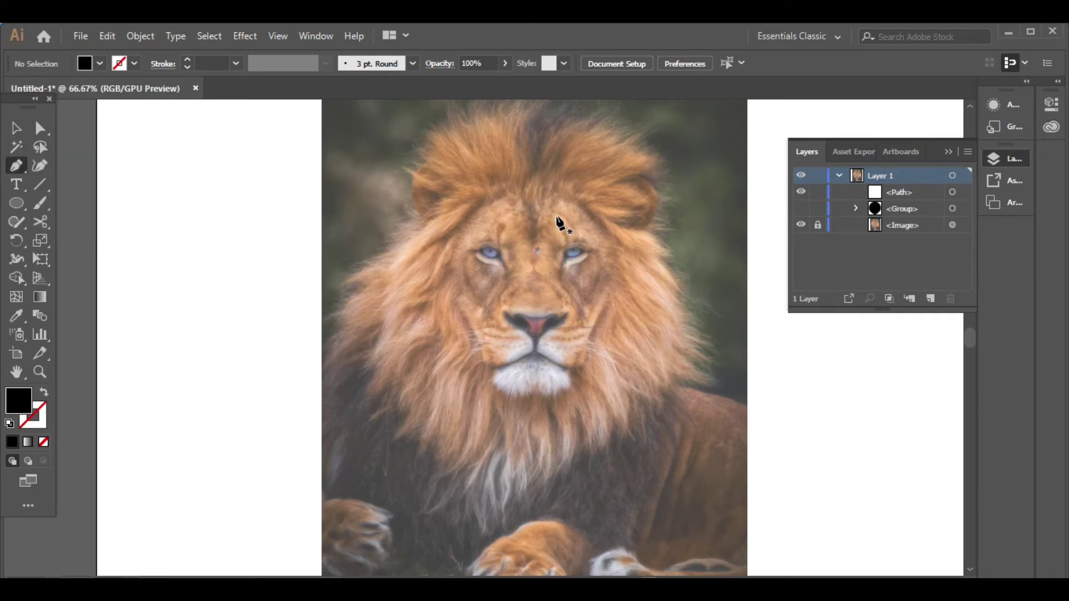
{"action": "left_click", "coordinate": [534, 247]}
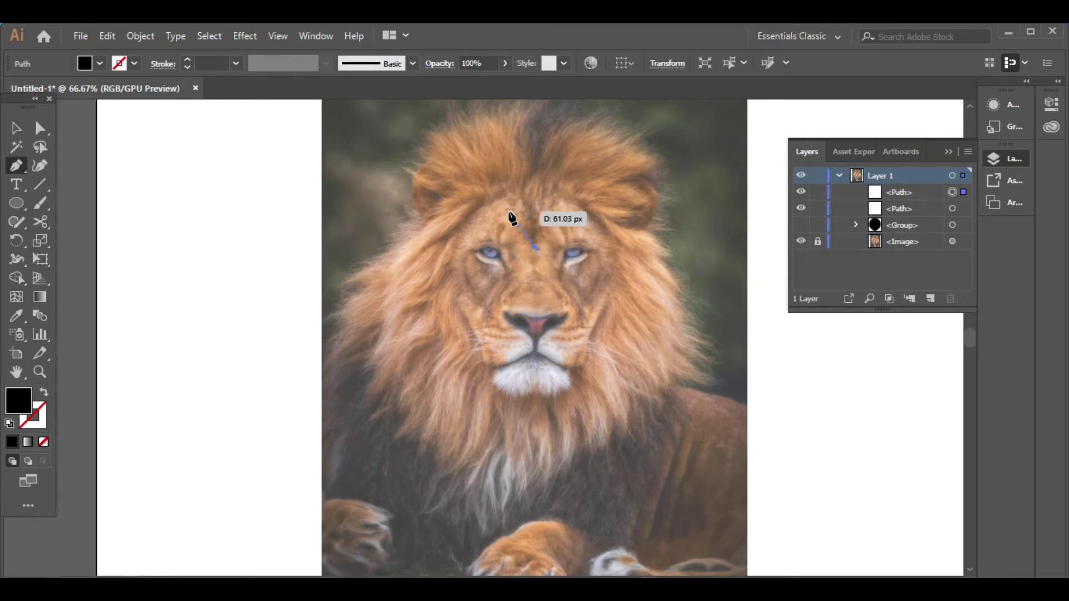
{"action": "left_click", "coordinate": [508, 211]}
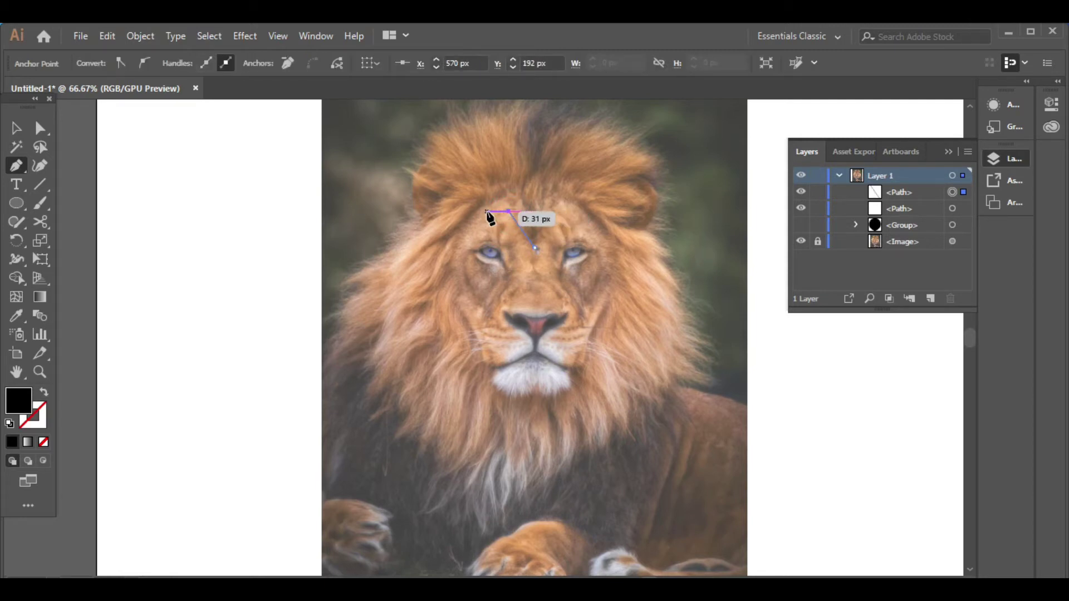
{"action": "left_click", "coordinate": [487, 211]}
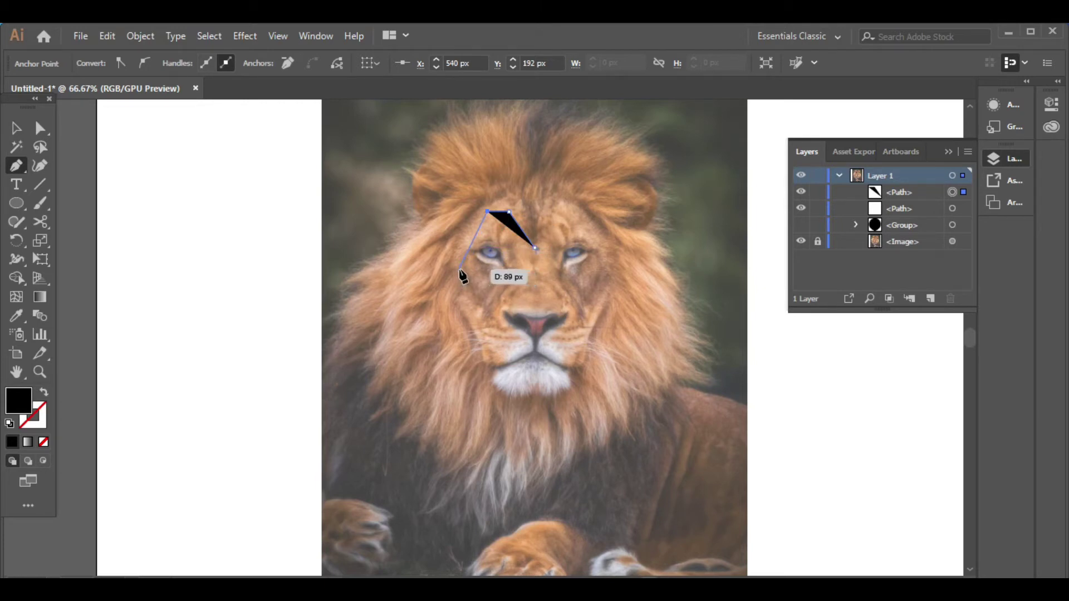
{"action": "left_click", "coordinate": [462, 269]}
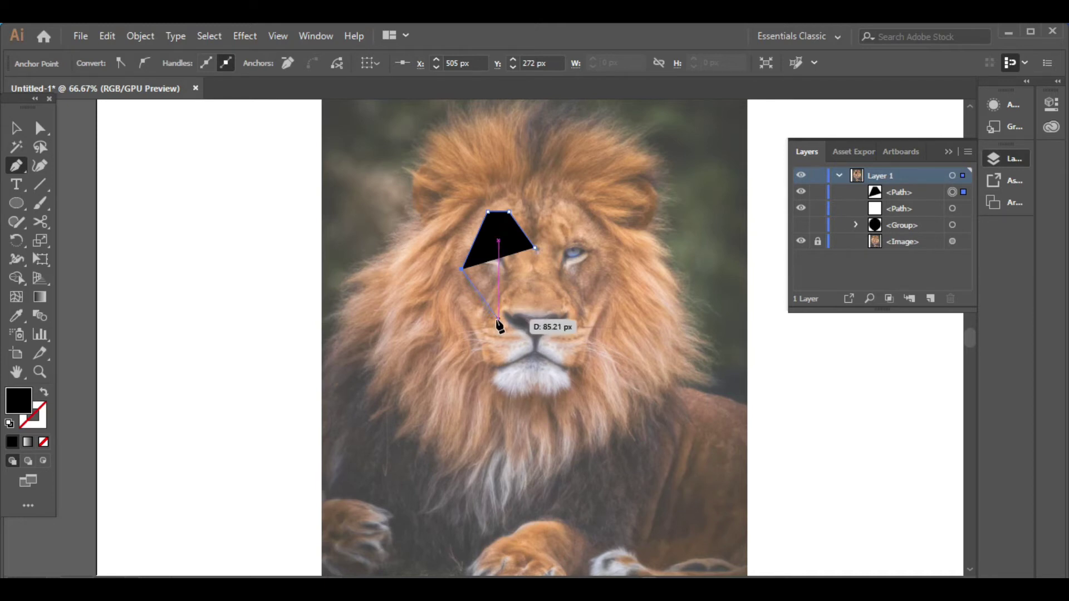
{"action": "left_click", "coordinate": [492, 321]}
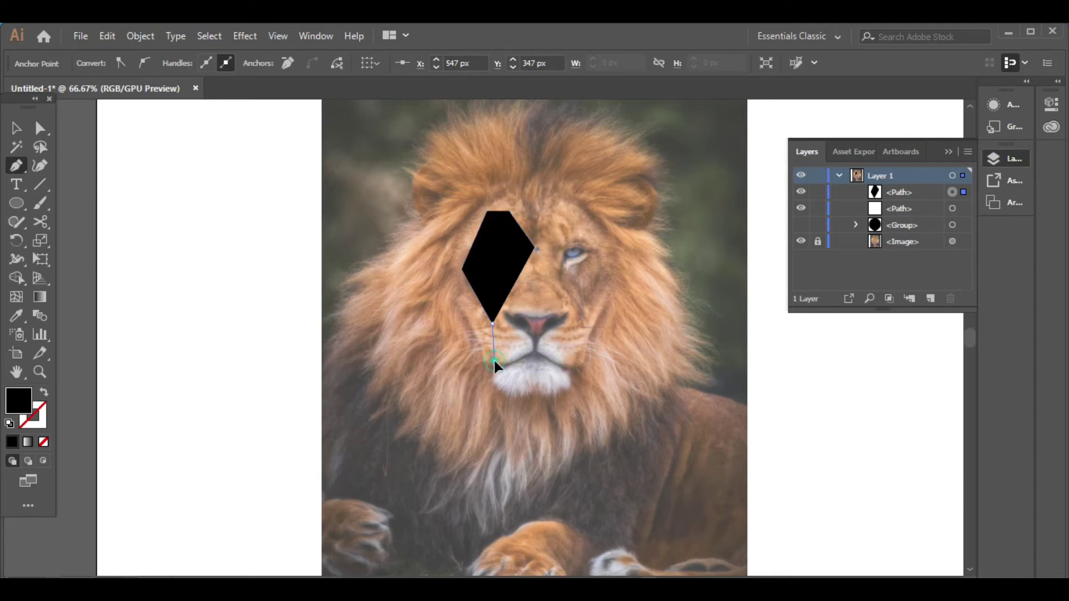
{"action": "left_click", "coordinate": [494, 360]}
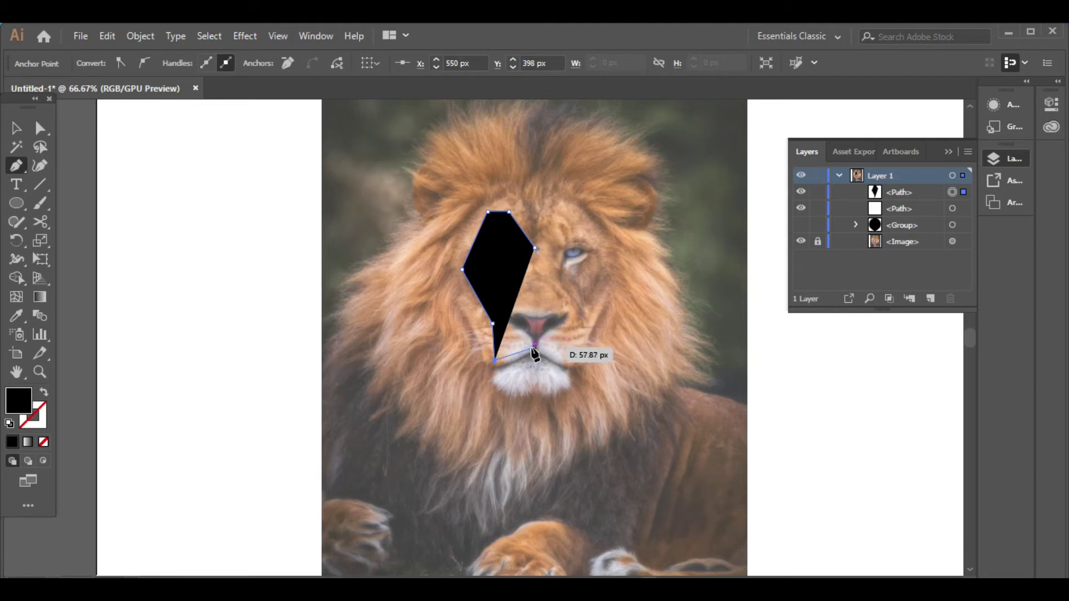
{"action": "left_click", "coordinate": [495, 363]}
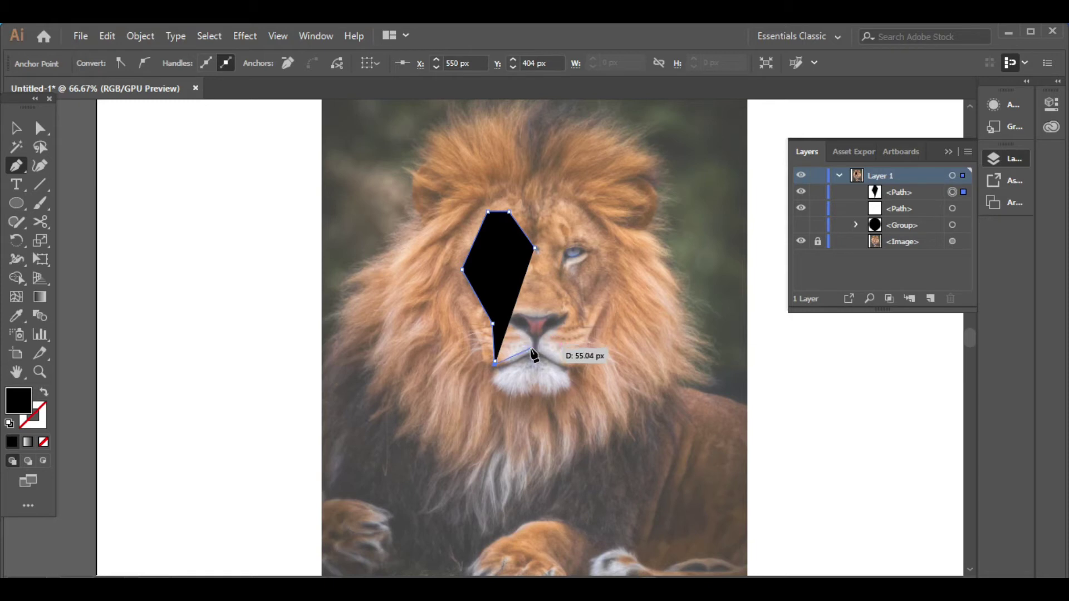
{"action": "left_click", "coordinate": [531, 348]}
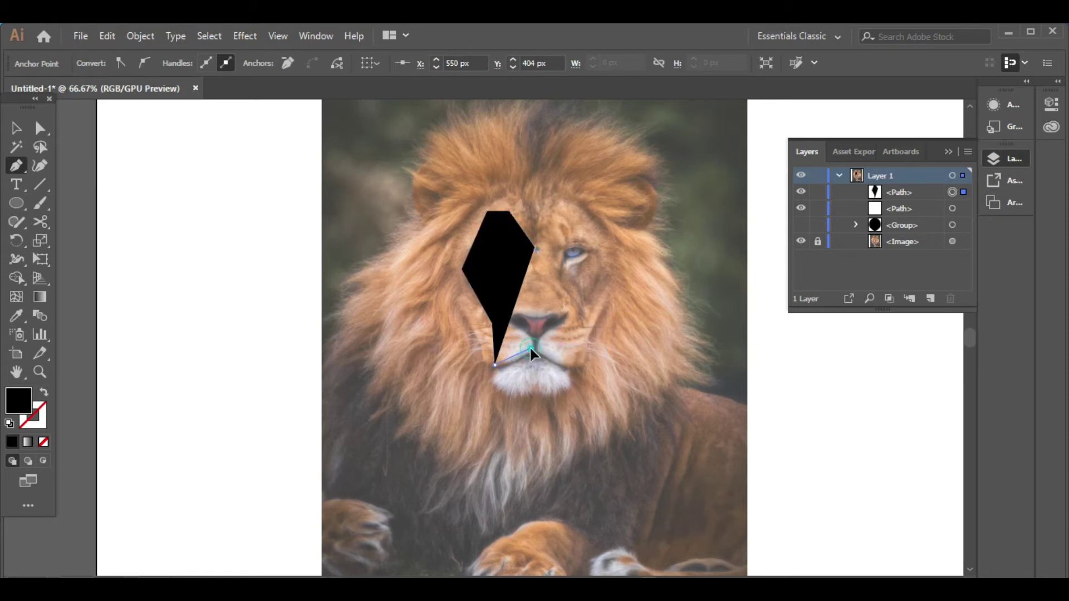
Curve the path around the nose, close it at the top point, and restore the solid black fill.
{"action": "left_click", "coordinate": [44, 392]}
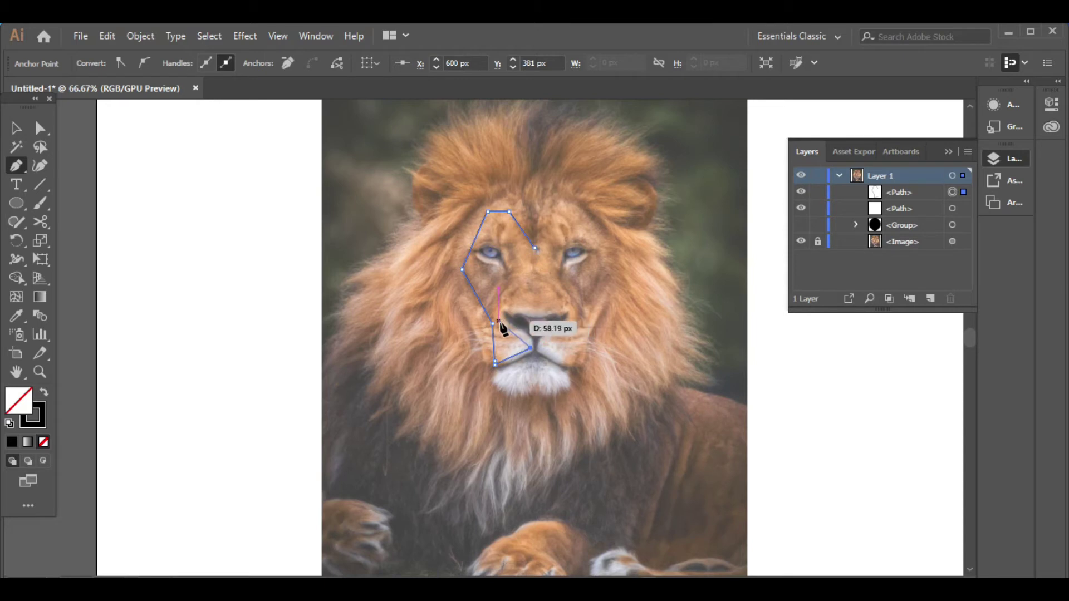
{"action": "left_click_drag", "start_coordinate": [506, 322], "coordinate": [476, 308]}
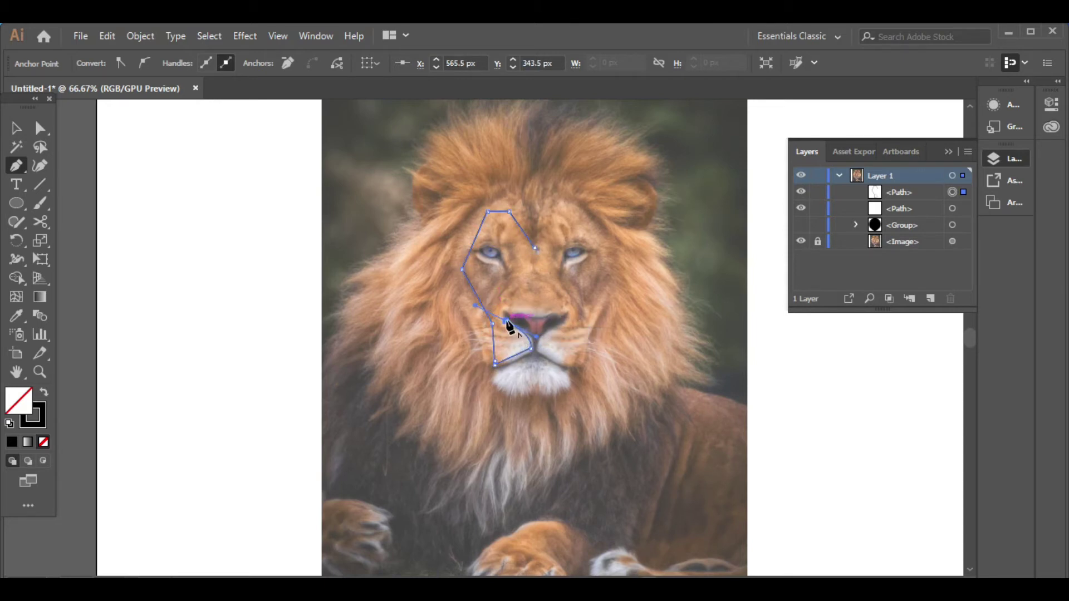
{"action": "scroll", "coordinate": [508, 326], "scroll_direction": "up", "scroll_amount": 1}
{"action": "scroll", "coordinate": [504, 328], "scroll_direction": "up", "scroll_amount": 1}
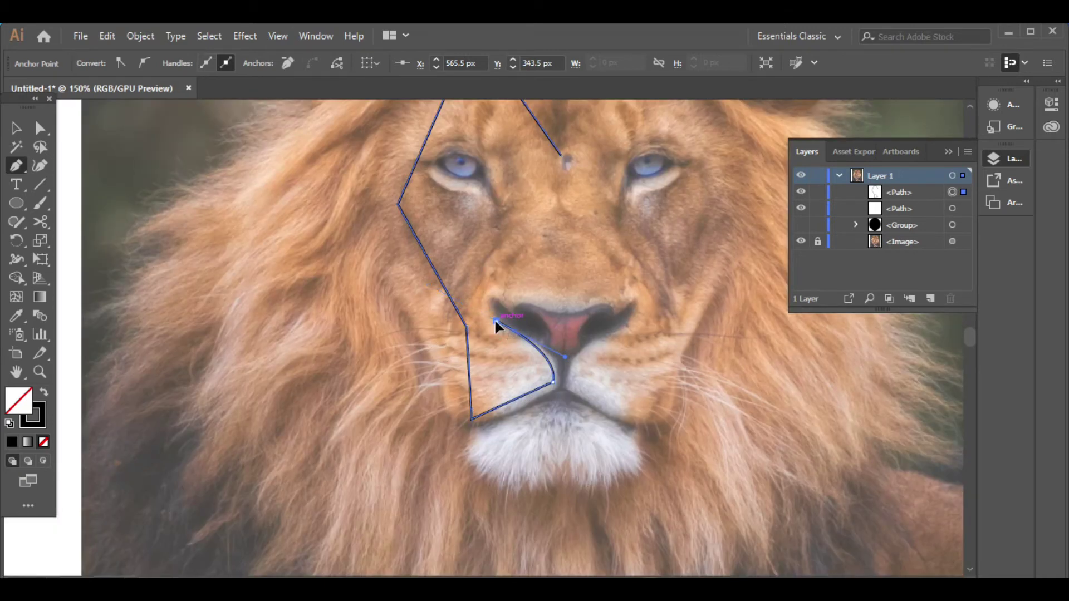
{"action": "mouse_move", "coordinate": [494, 318]}
{"action": "left_mouse_down"}
{"action": "mouse_move", "coordinate": [496, 300]}
{"action": "mouse_move", "coordinate": [572, 316]}
{"action": "left_mouse_up"}
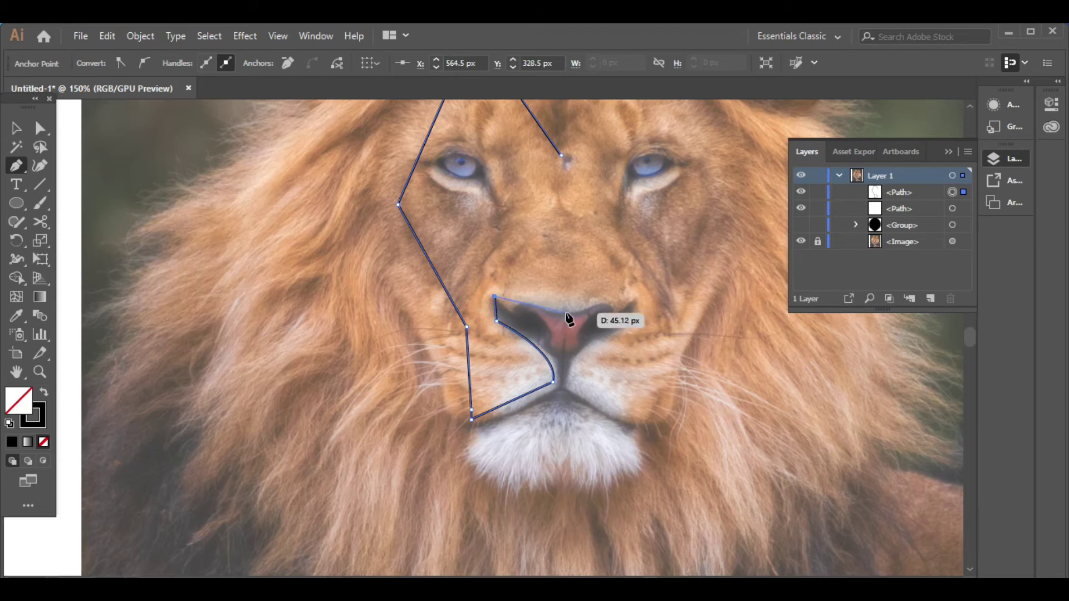
{"action": "left_click_drag", "start_coordinate": [572, 316], "coordinate": [580, 313]}
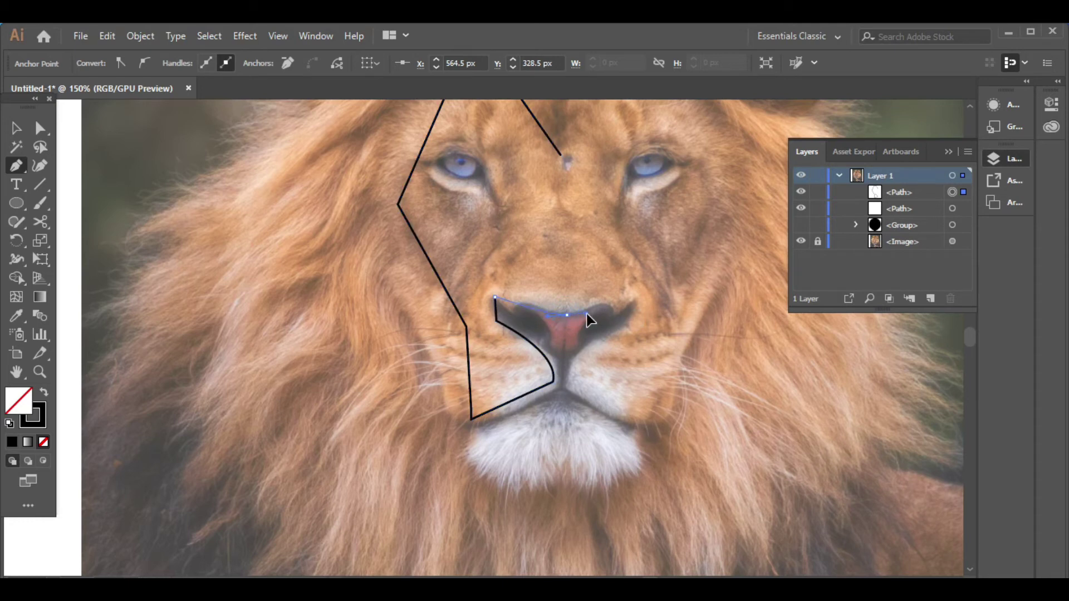
{"action": "left_click", "coordinate": [567, 315]}
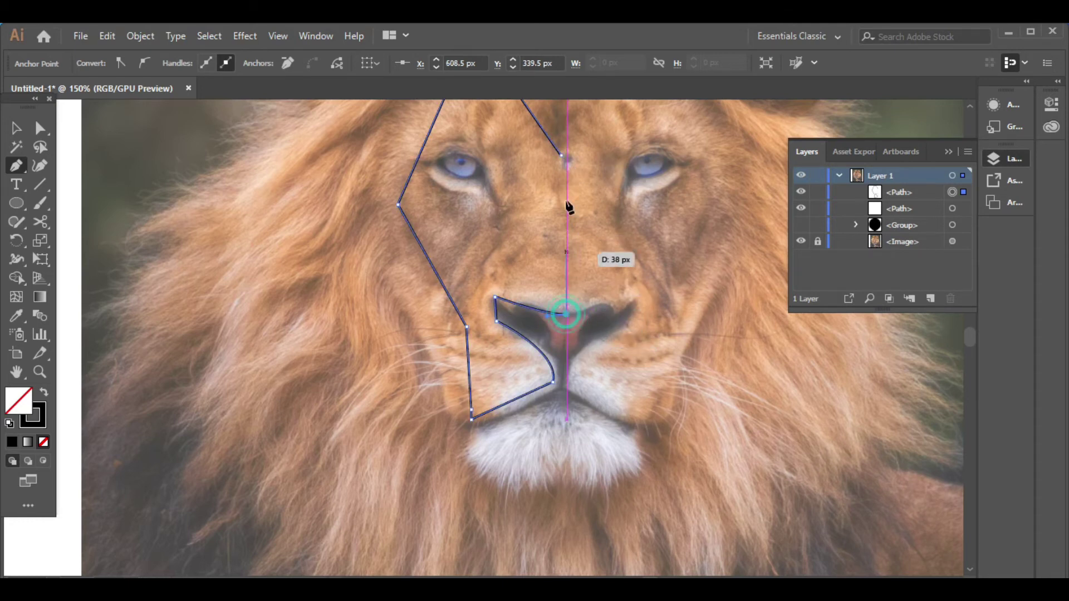
{"action": "left_click", "coordinate": [561, 155]}
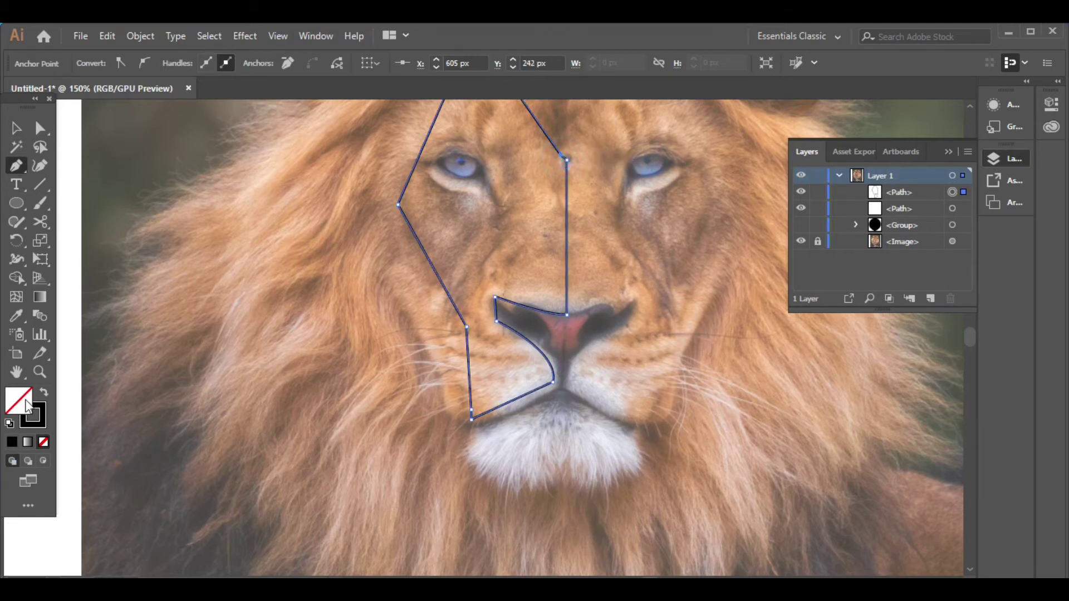
{"action": "left_click", "coordinate": [43, 393]}
Fill the half-face shape with off-white #F9F4F4 and briefly toggle the mane group to check.
{"action": "key", "text": "v"}
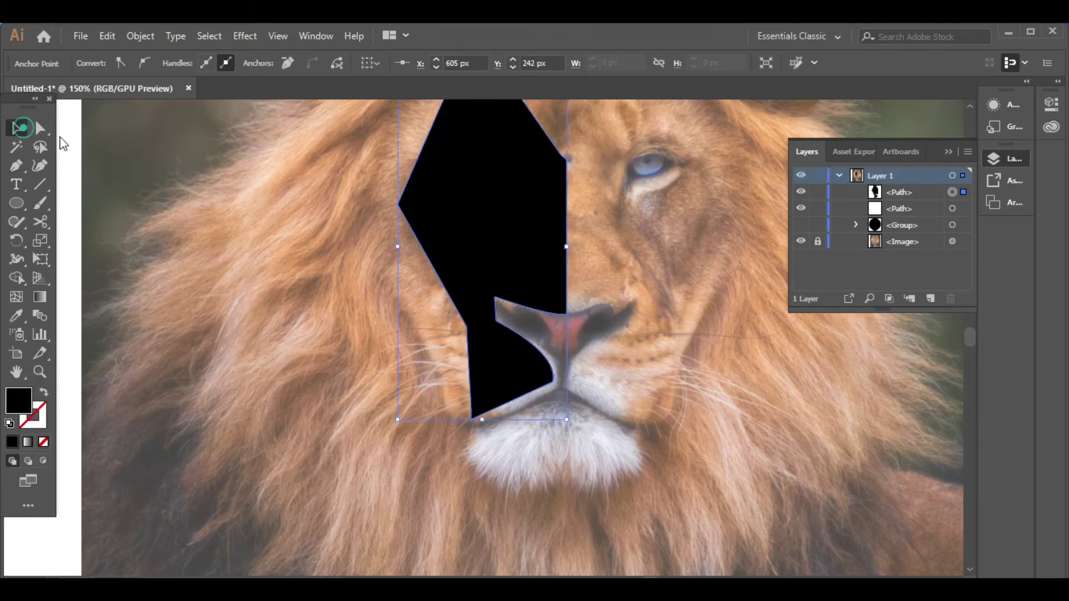
{"action": "double_click", "coordinate": [19, 402]}
{"action": "left_click", "coordinate": [233, 165]}
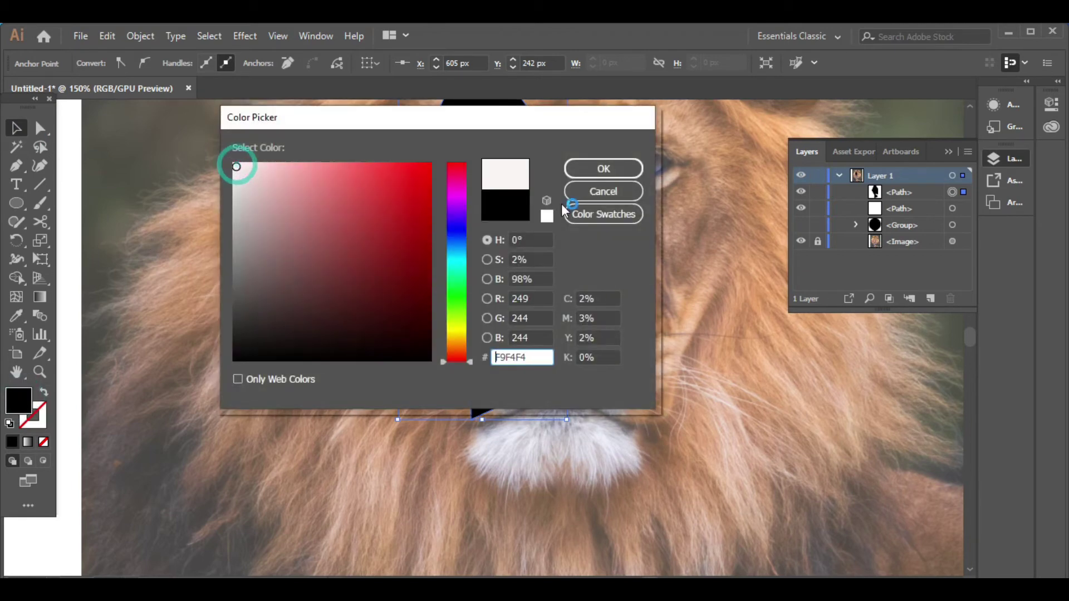
{"action": "left_click", "coordinate": [615, 168]}
{"action": "scroll", "coordinate": [593, 232], "scroll_direction": "down", "scroll_amount": 3}
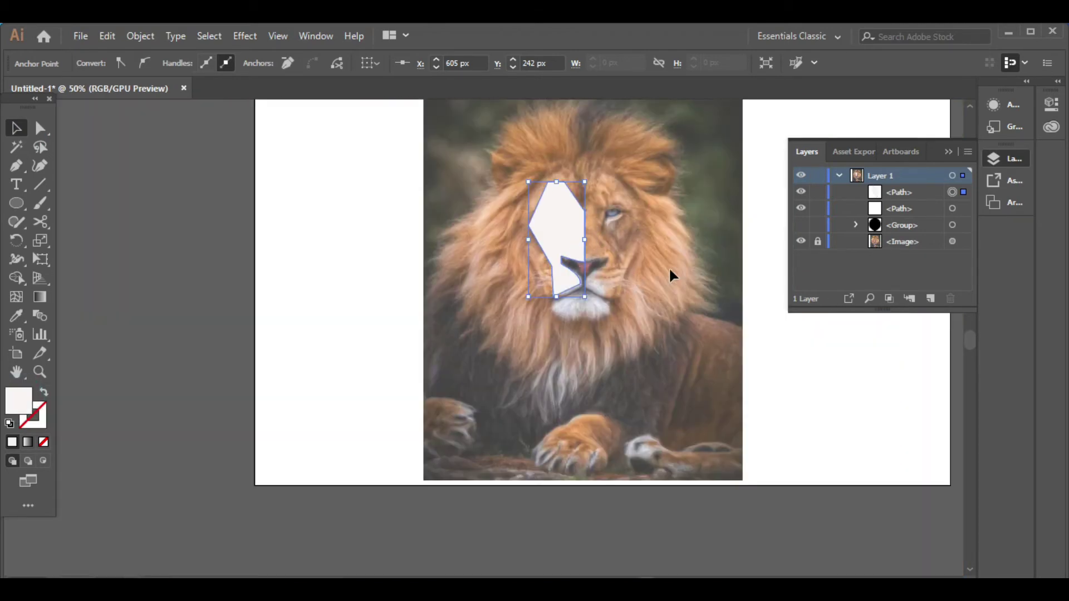
{"action": "scroll", "coordinate": [669, 267], "scroll_direction": "up", "scroll_amount": 1}
{"action": "scroll", "coordinate": [669, 267], "scroll_direction": "up", "scroll_amount": 1}
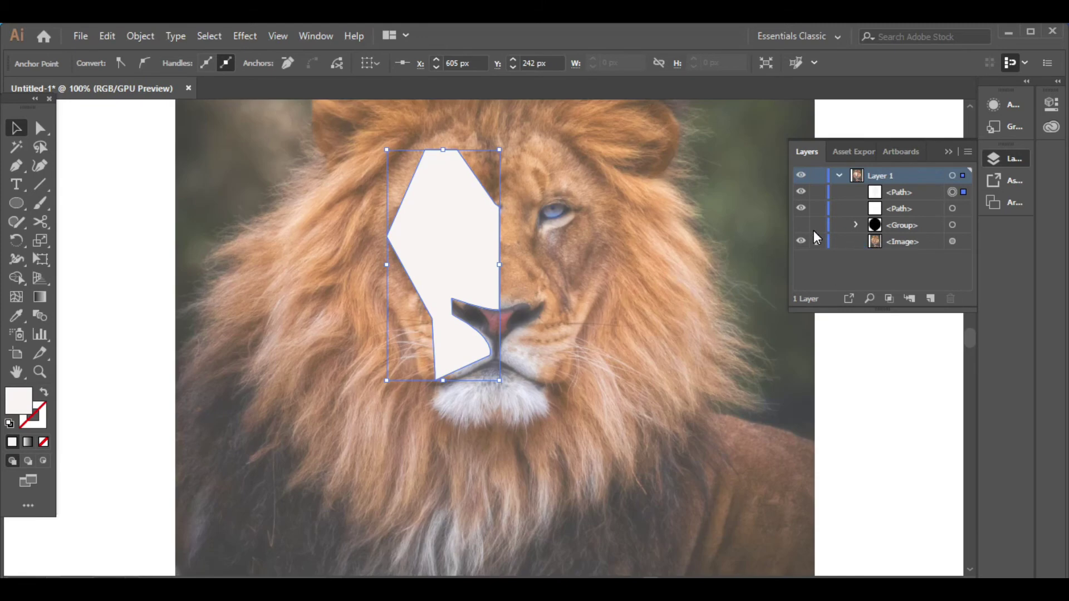
{"action": "left_click", "coordinate": [872, 357]}
{"action": "left_click", "coordinate": [801, 225]}
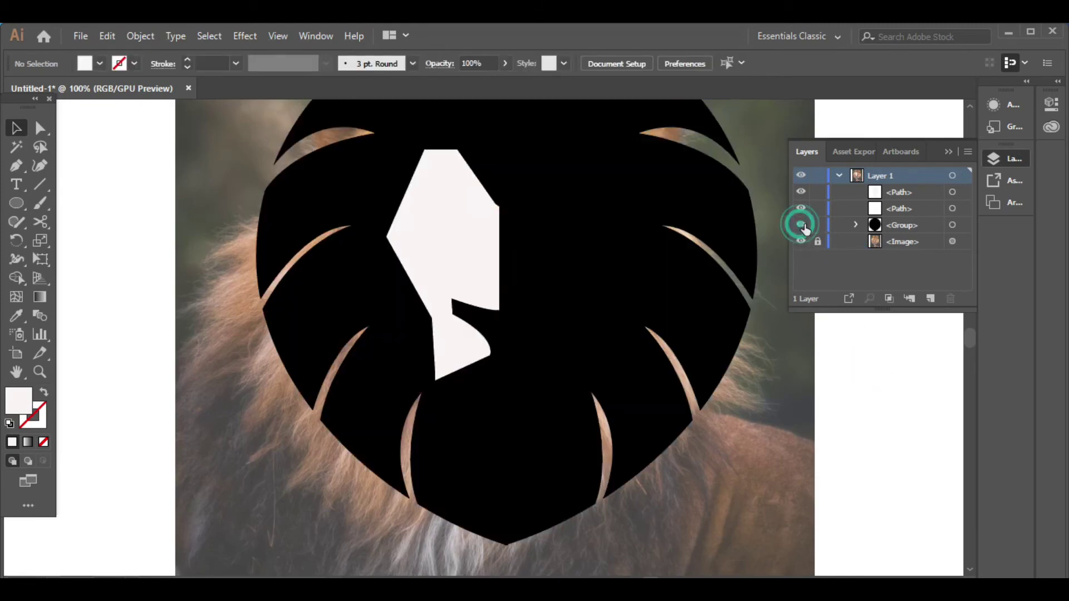
{"action": "left_click", "coordinate": [480, 254]}
Make a vertically reflected copy of the half-face and align it against the original.
{"action": "left_click", "coordinate": [801, 224]}
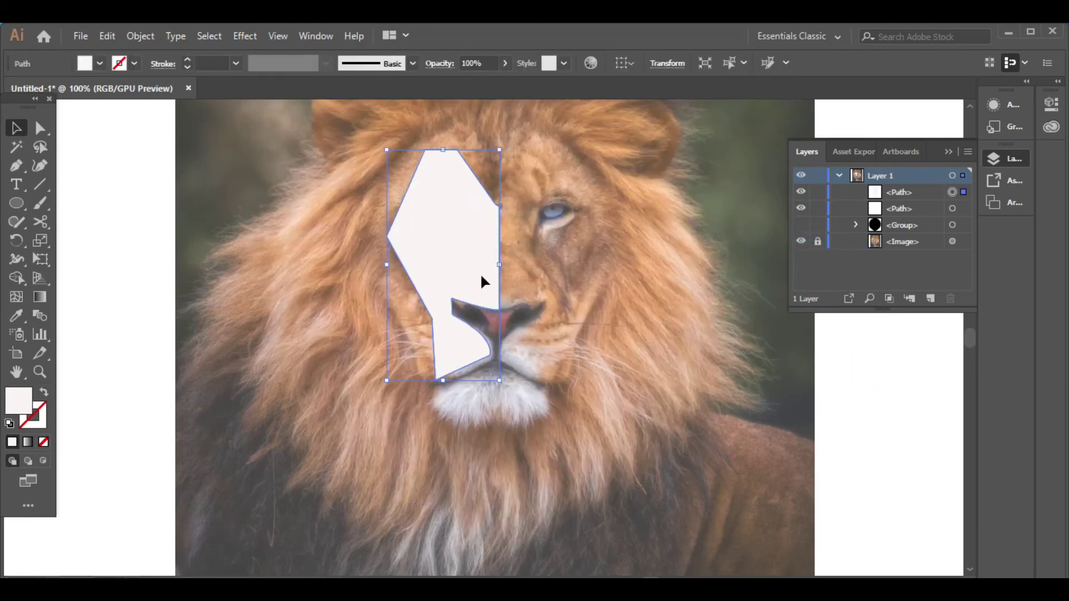
{"action": "right_click", "coordinate": [482, 273]}
{"action": "mouse_move", "coordinate": [551, 495]}
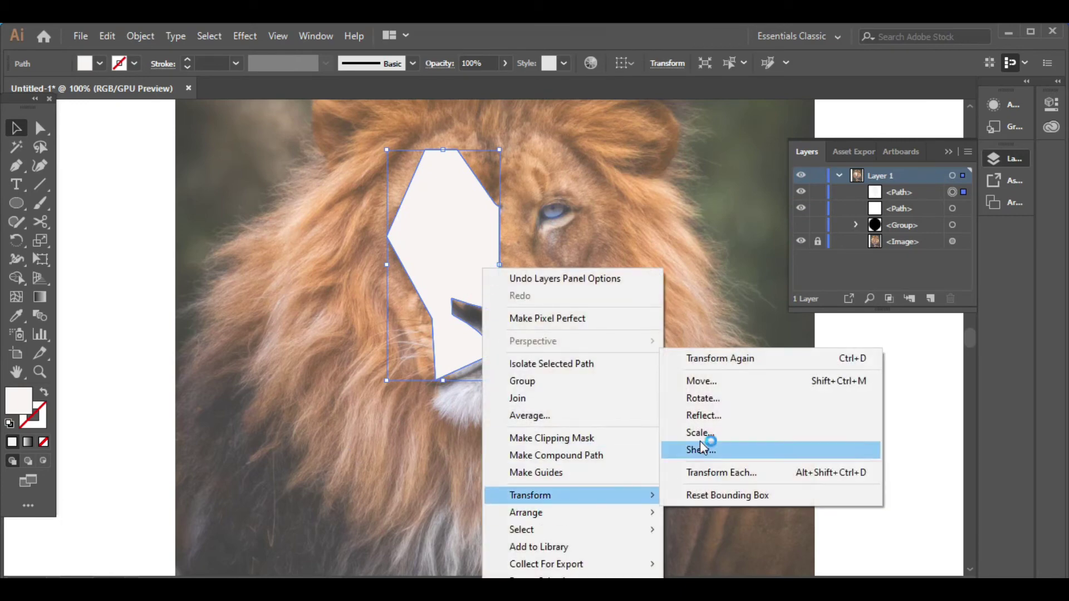
{"action": "left_click", "coordinate": [707, 415]}
{"action": "left_click", "coordinate": [645, 351]}
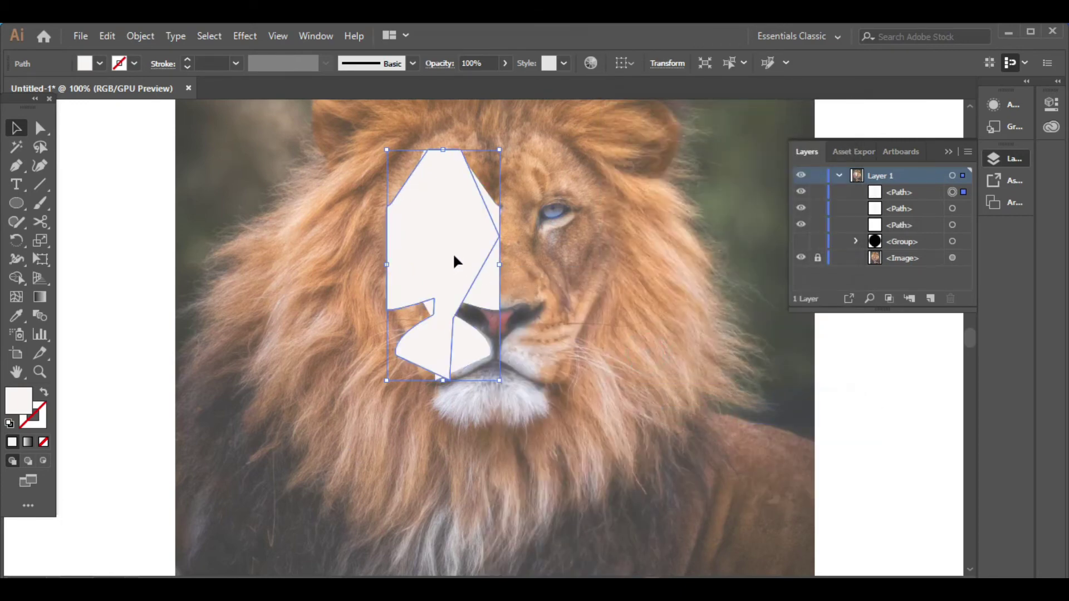
{"action": "left_click_drag", "start_coordinate": [453, 256], "coordinate": [566, 256]}
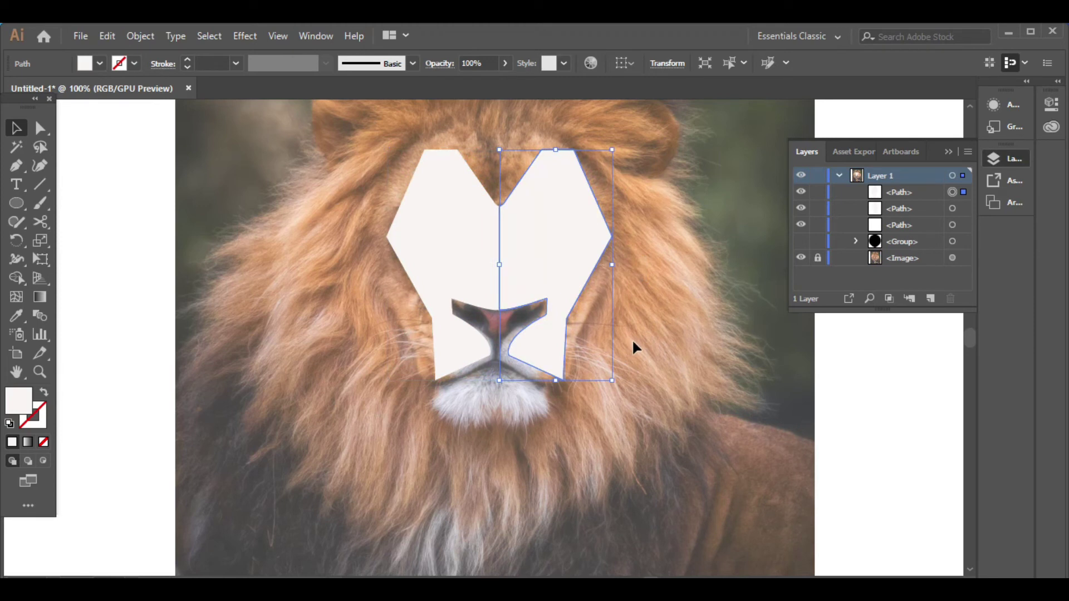
{"action": "key", "text": "Left"}
{"action": "key", "text": "Left"}
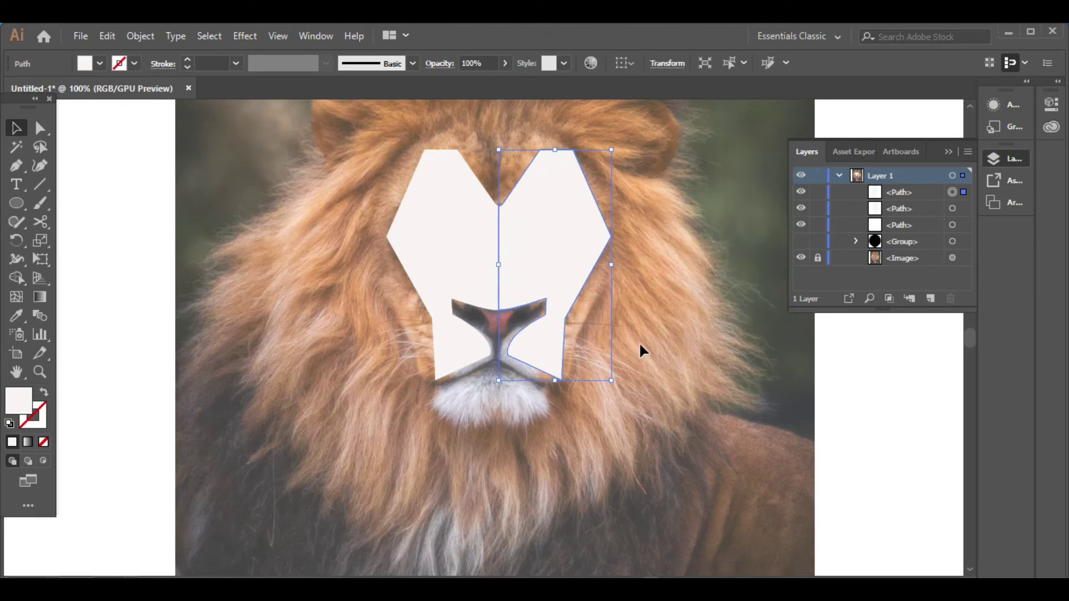
Select both face halves and group them into one face shape.
{"action": "left_click", "coordinate": [640, 345]}
{"action": "left_click", "coordinate": [459, 229]}
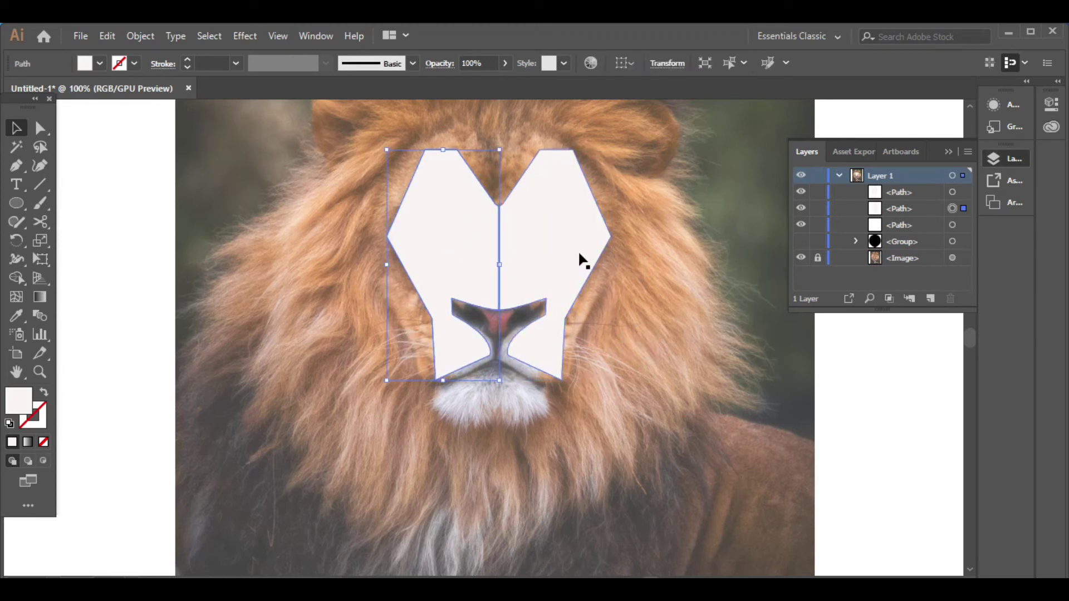
{"action": "left_click", "coordinate": [582, 253], "text": "shift"}
{"action": "right_click", "coordinate": [579, 249]}
{"action": "left_click", "coordinate": [612, 349]}
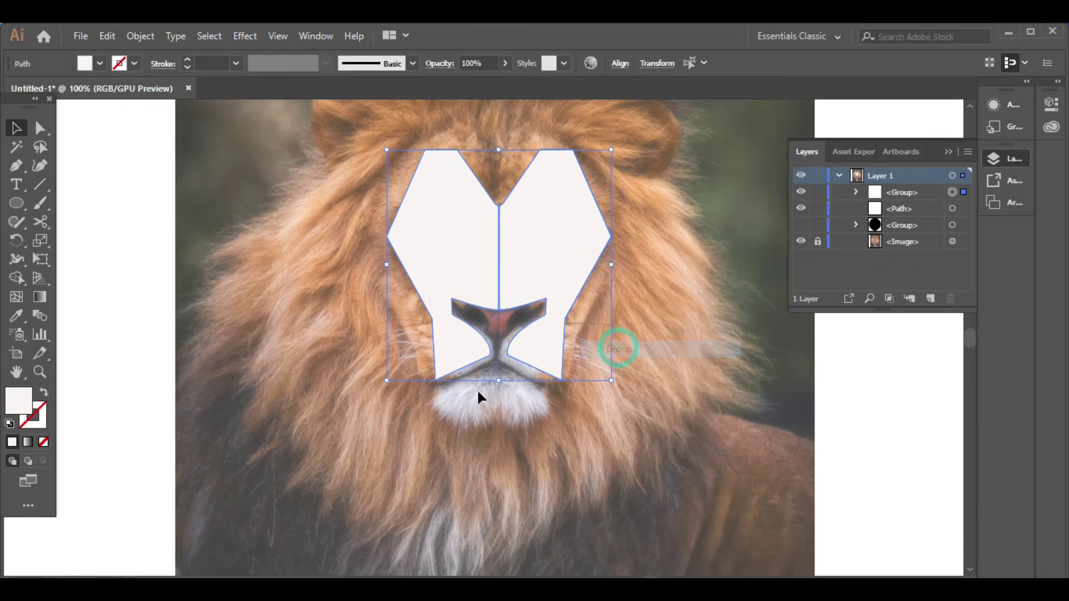
Pen-draw the closed left chin shape below the nose.
{"action": "left_click", "coordinate": [17, 166]}
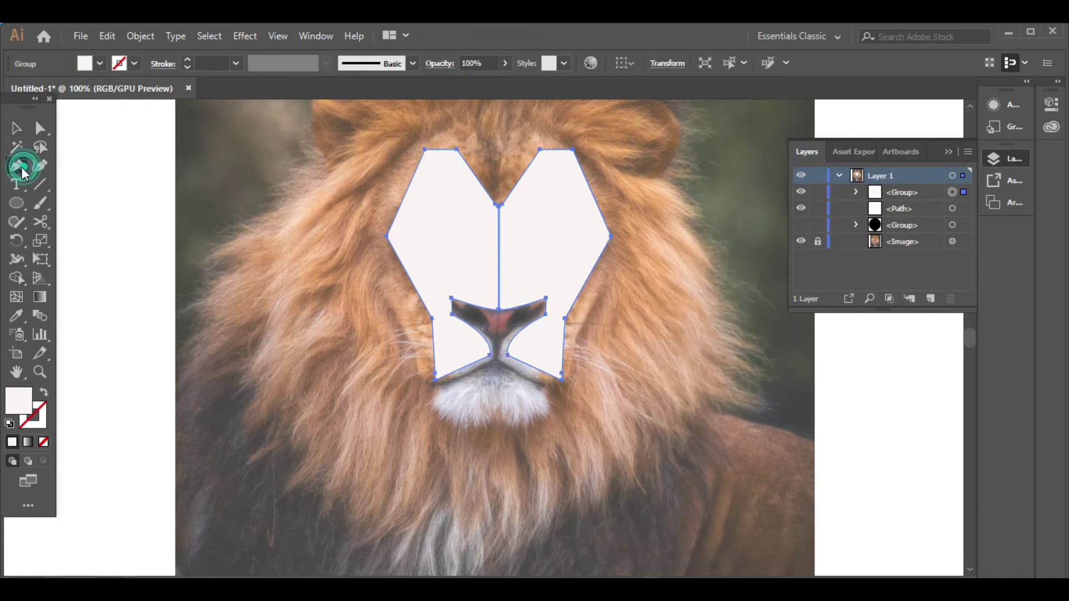
{"action": "left_click", "coordinate": [496, 361]}
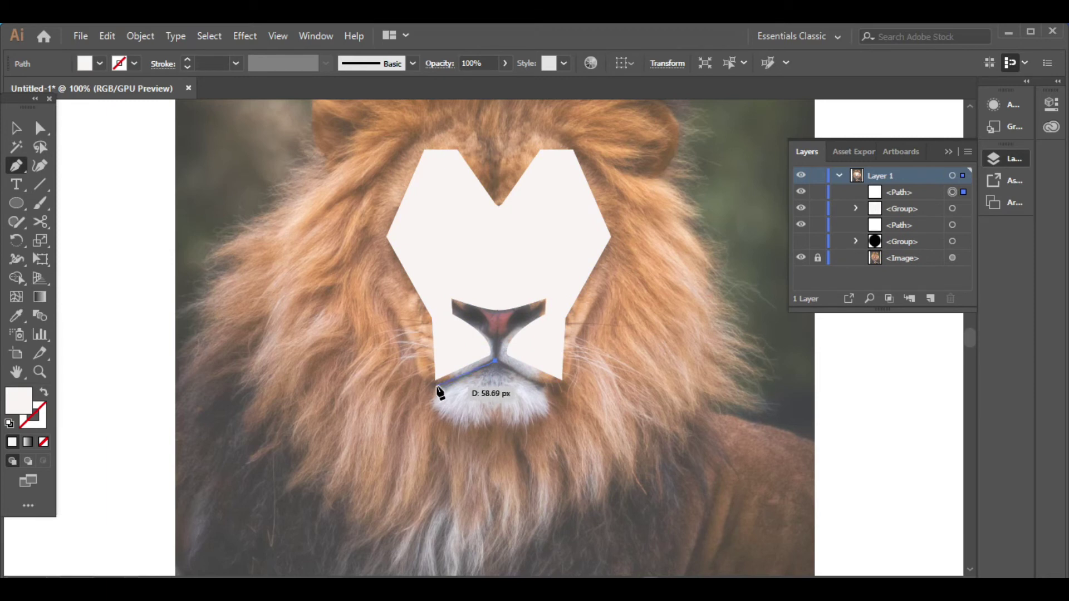
{"action": "left_click", "coordinate": [437, 385]}
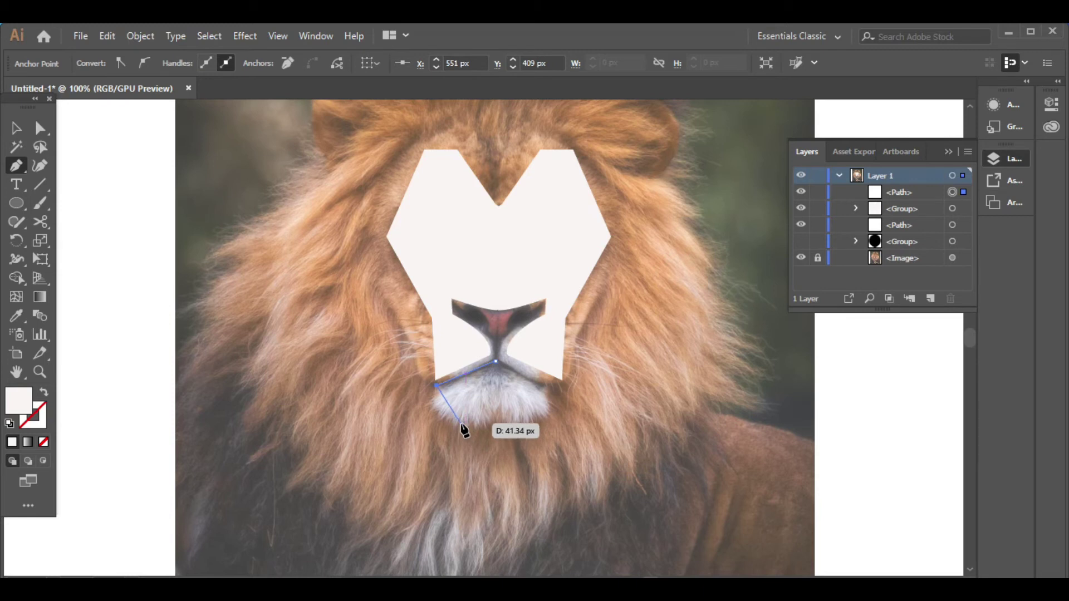
{"action": "left_click", "coordinate": [460, 423]}
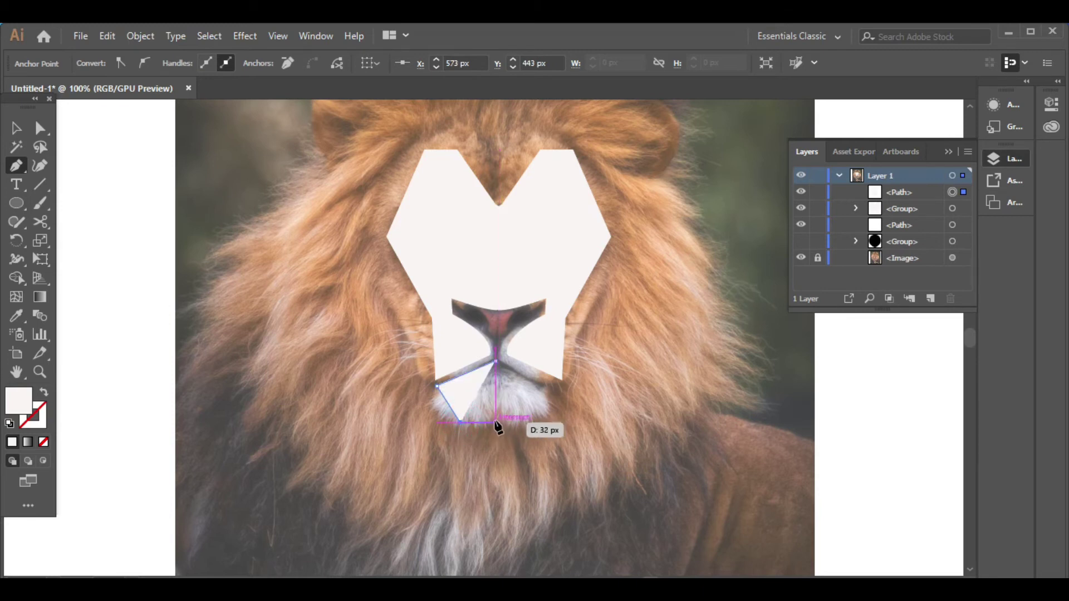
{"action": "left_click", "coordinate": [496, 423]}
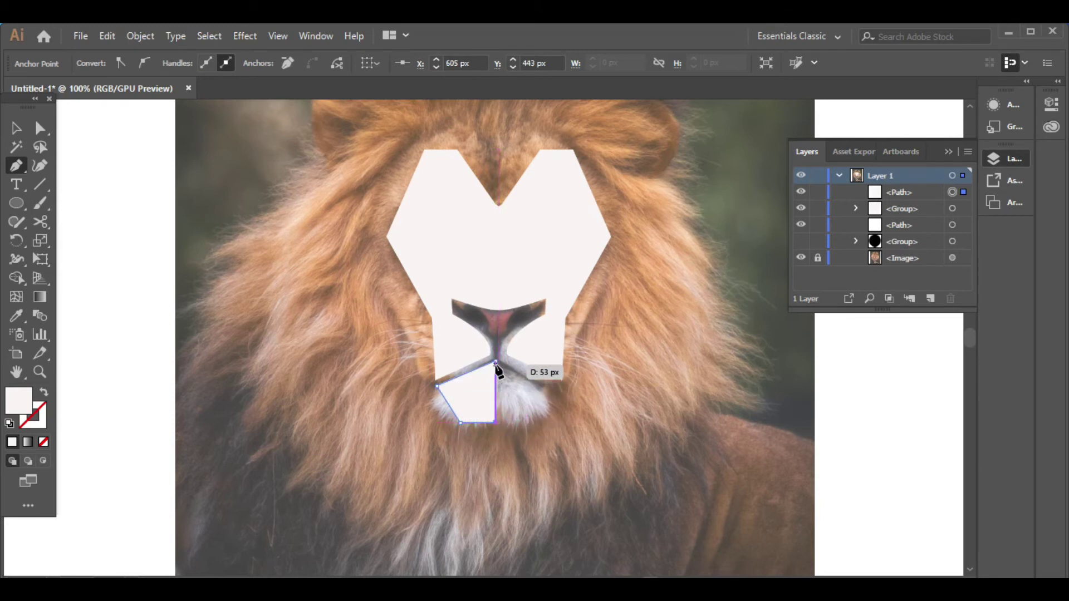
{"action": "left_click", "coordinate": [496, 362]}
Reflect a vertical copy of the chin, move it right, and select both halves.
{"action": "left_click", "coordinate": [16, 128]}
{"action": "right_click", "coordinate": [478, 405]}
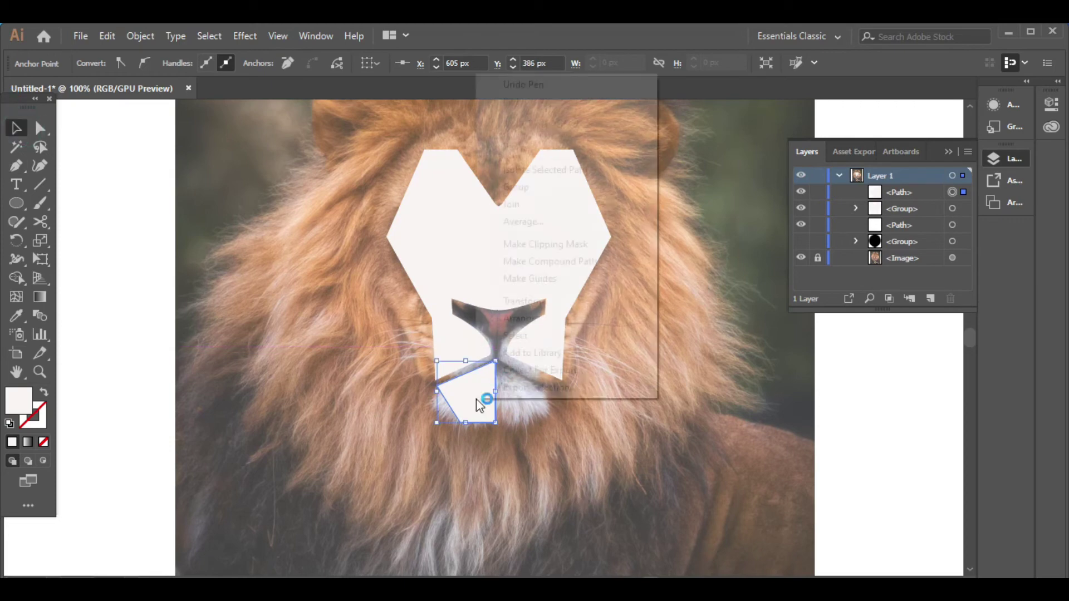
{"action": "mouse_move", "coordinate": [523, 300]}
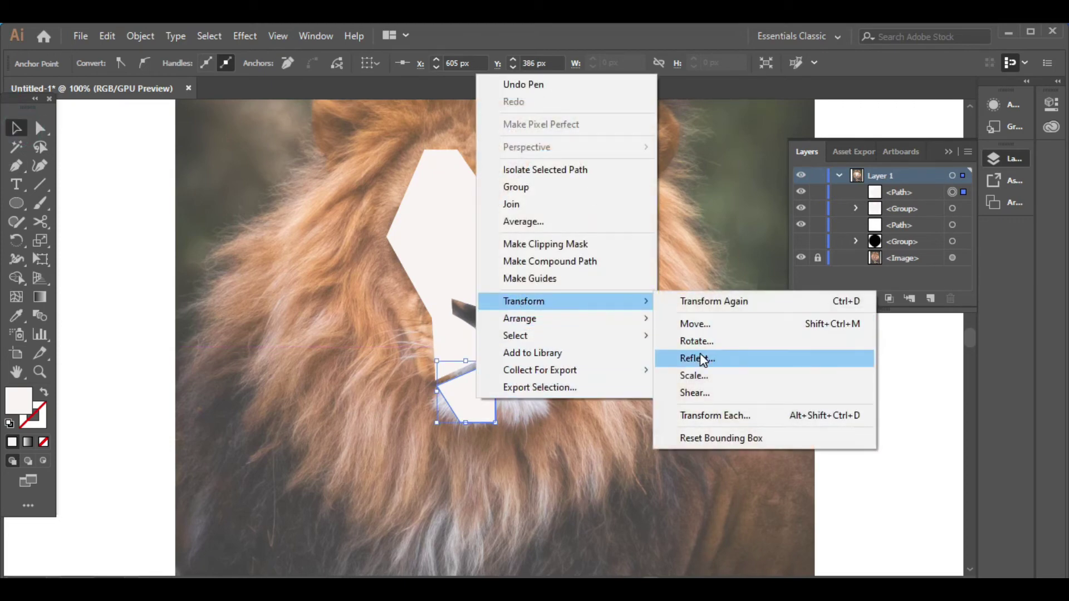
{"action": "left_click", "coordinate": [703, 360]}
{"action": "left_click", "coordinate": [639, 350]}
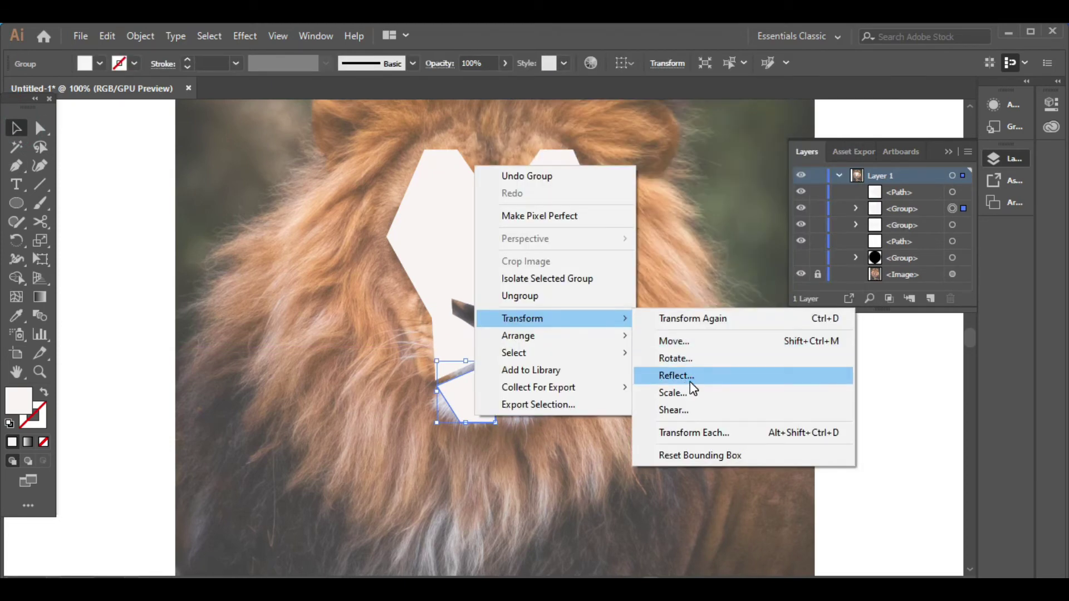
{"action": "left_click", "coordinate": [690, 382]}
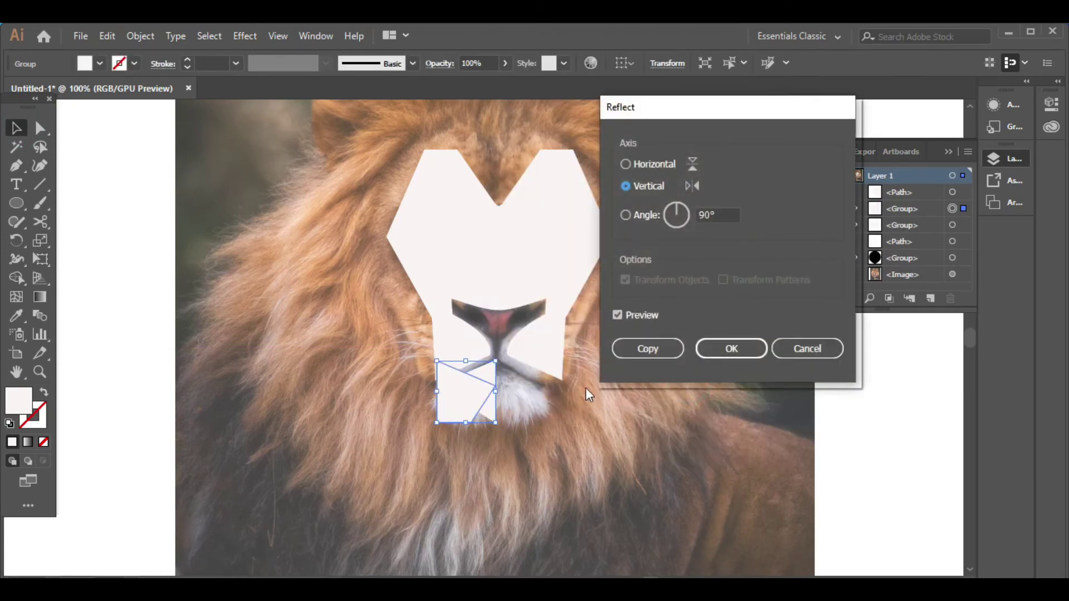
{"action": "left_click", "coordinate": [641, 351]}
{"action": "left_click_drag", "start_coordinate": [460, 406], "coordinate": [523, 410]}
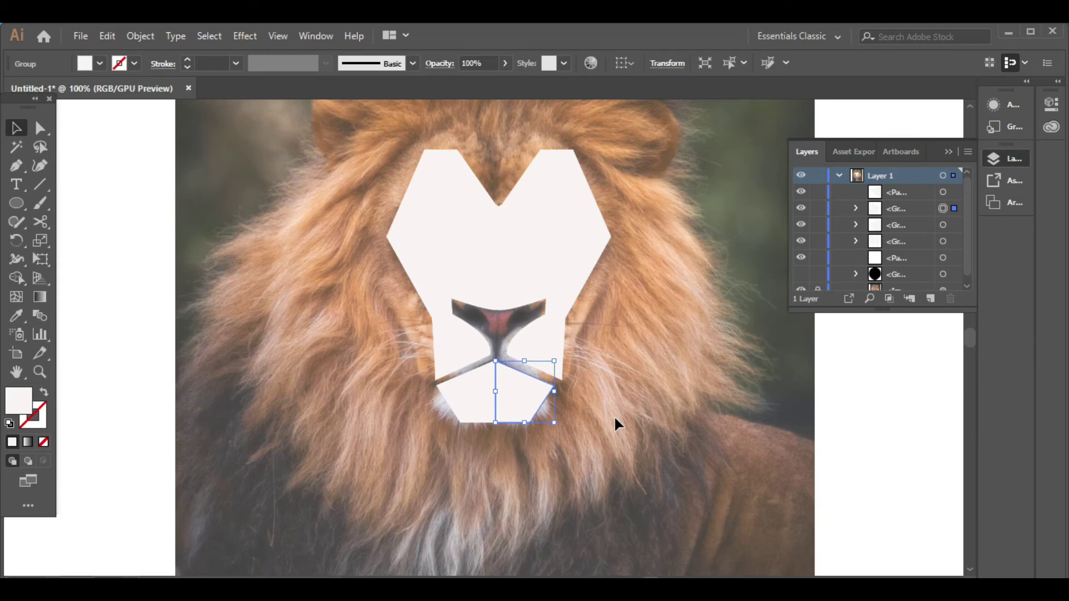
{"action": "left_click", "coordinate": [615, 424]}
{"action": "left_click_drag", "start_coordinate": [475, 432], "coordinate": [517, 414]}
Group the two chin halves and show the black mane again.
{"action": "right_click", "coordinate": [499, 439]}
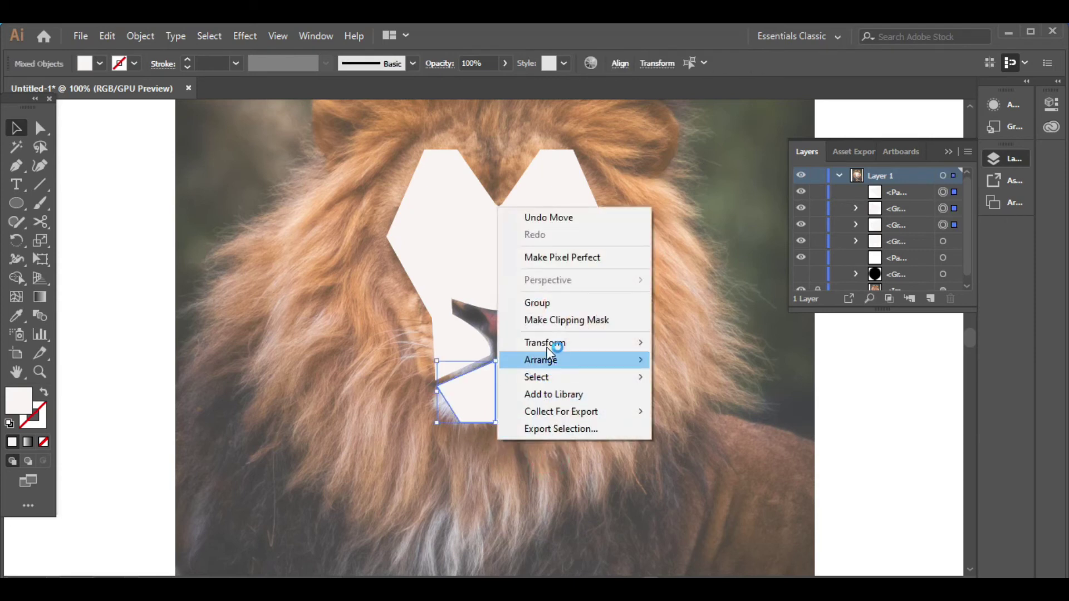
{"action": "left_click", "coordinate": [536, 302]}
{"action": "left_click", "coordinate": [610, 373]}
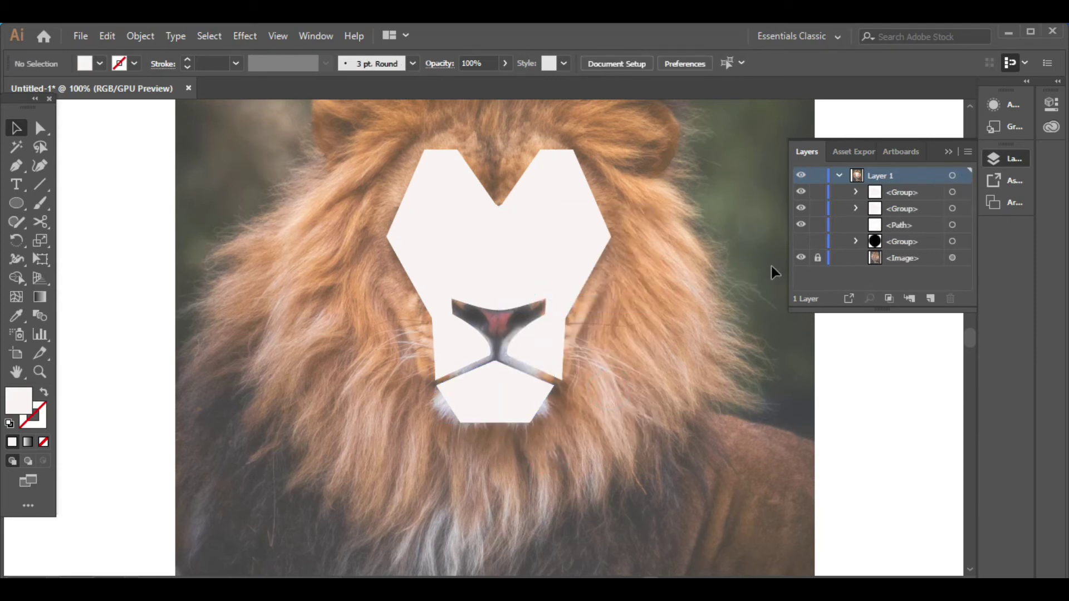
{"action": "left_click", "coordinate": [800, 243]}
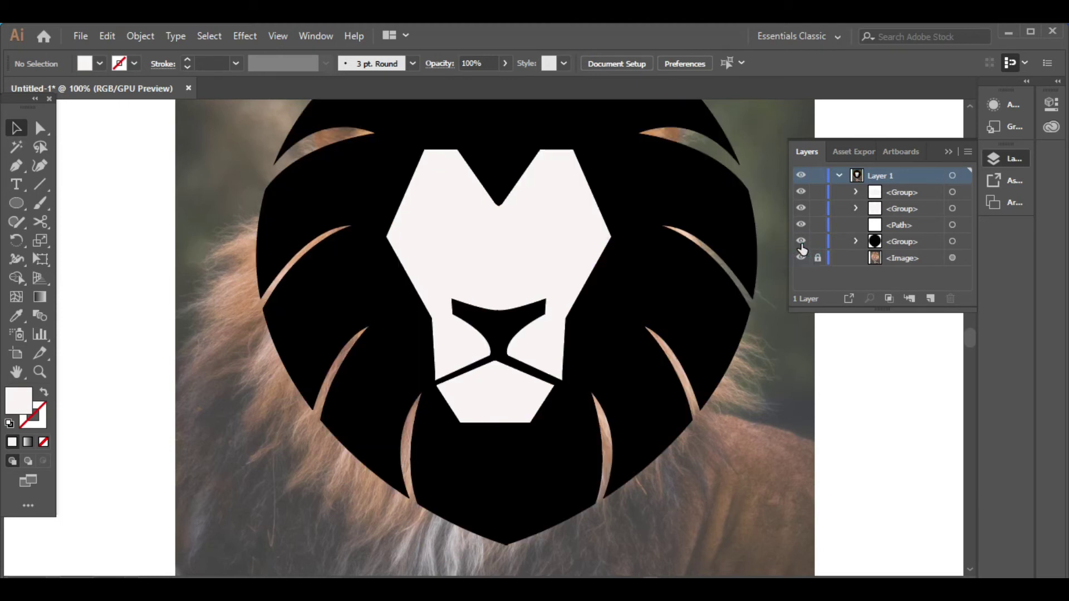
Nudge the white face and chin groups right to centre them.
{"action": "left_click", "coordinate": [543, 321]}
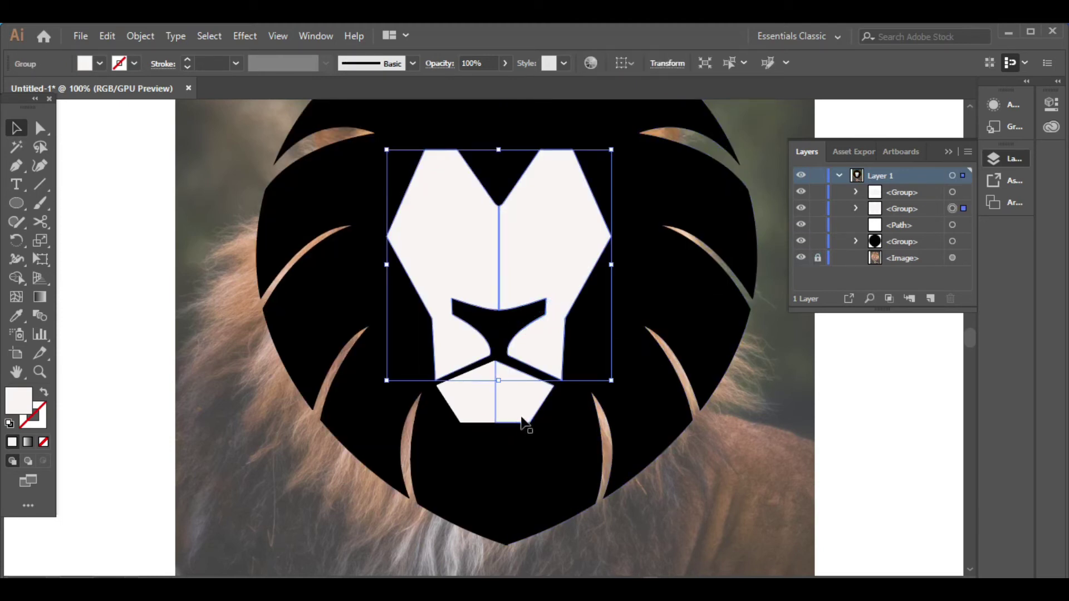
{"action": "left_click", "coordinate": [523, 418], "text": "shift"}
{"action": "key", "text": "Right"}
{"action": "key", "text": "Right"}
{"action": "key", "text": "Right"}
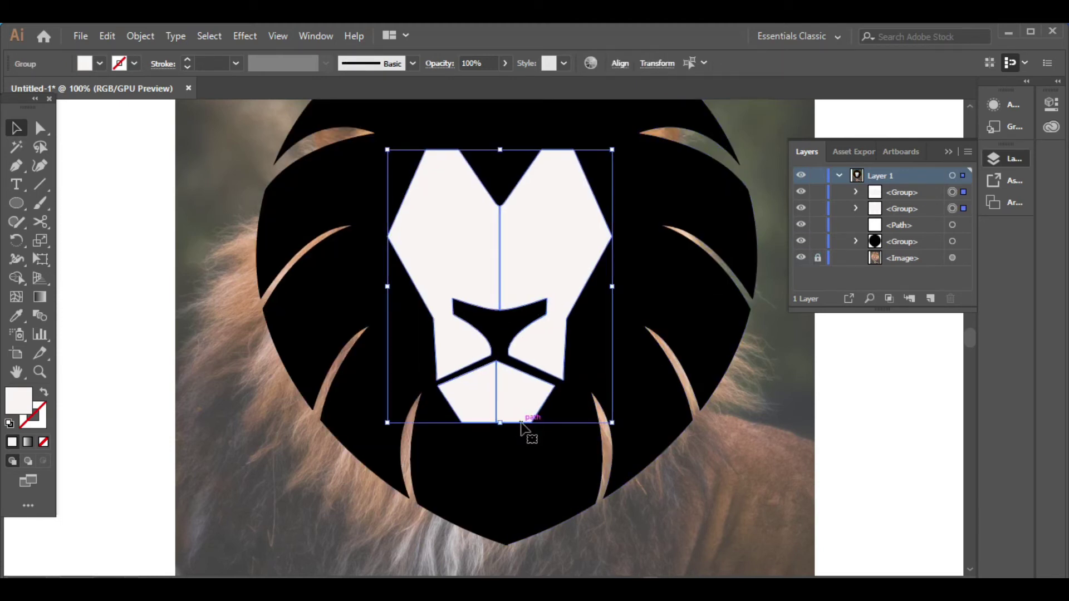
{"action": "key", "text": "Right"}
{"action": "key", "text": "Right"}
{"action": "key", "text": "Right"}
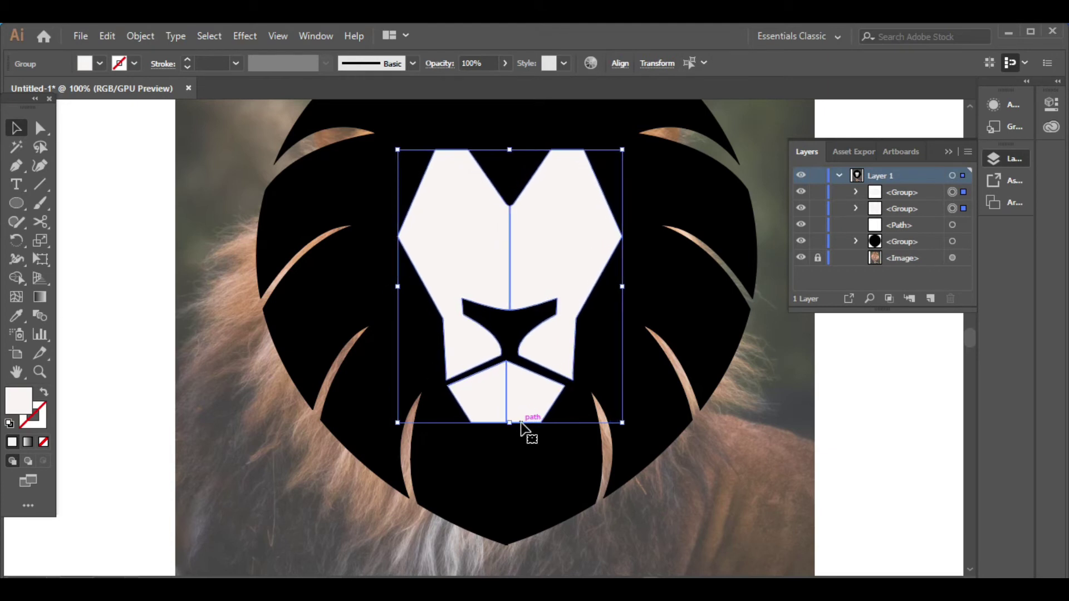
{"action": "left_click", "coordinate": [841, 340]}
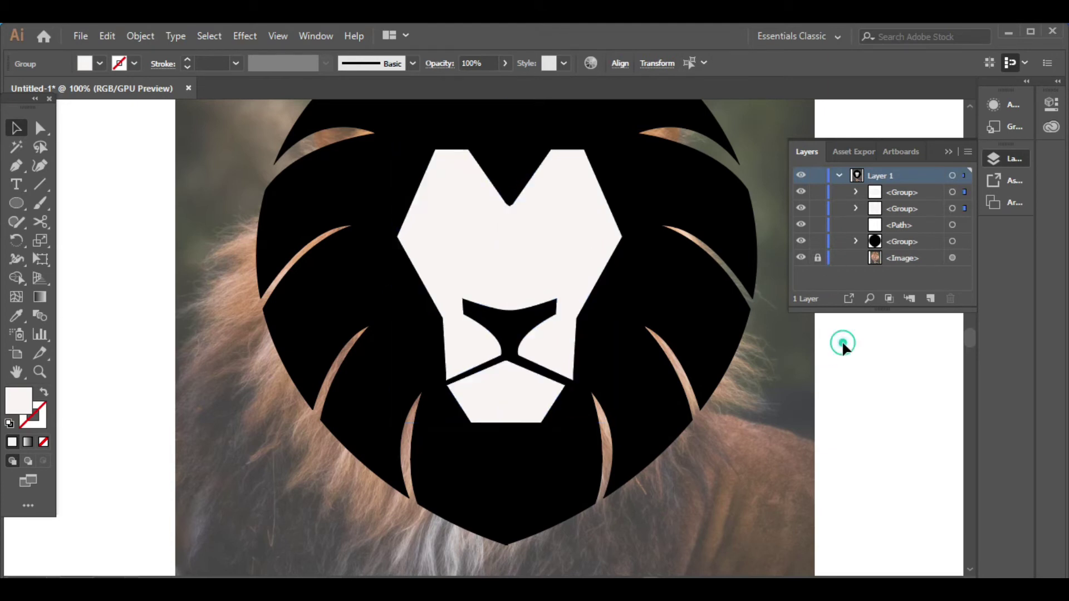
{"action": "scroll", "coordinate": [838, 336], "scroll_direction": "up", "scroll_amount": 2}
{"action": "scroll", "coordinate": [838, 336], "scroll_direction": "up", "scroll_amount": 2}
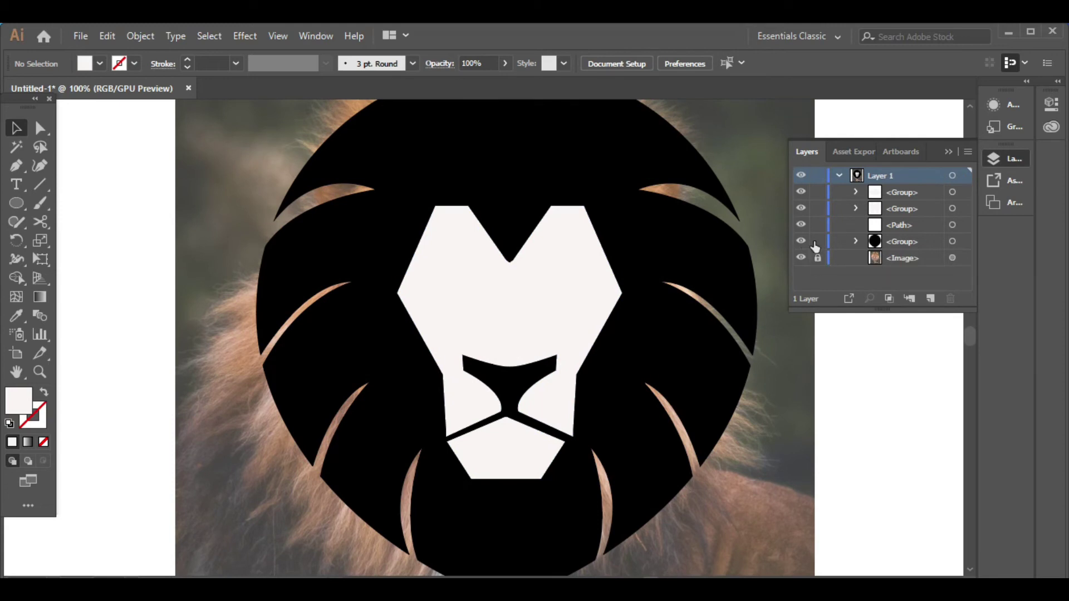
Hide the mane and face to compare with the photo, then show and unlock them.
{"action": "left_click", "coordinate": [816, 243]}
{"action": "left_click", "coordinate": [802, 241]}
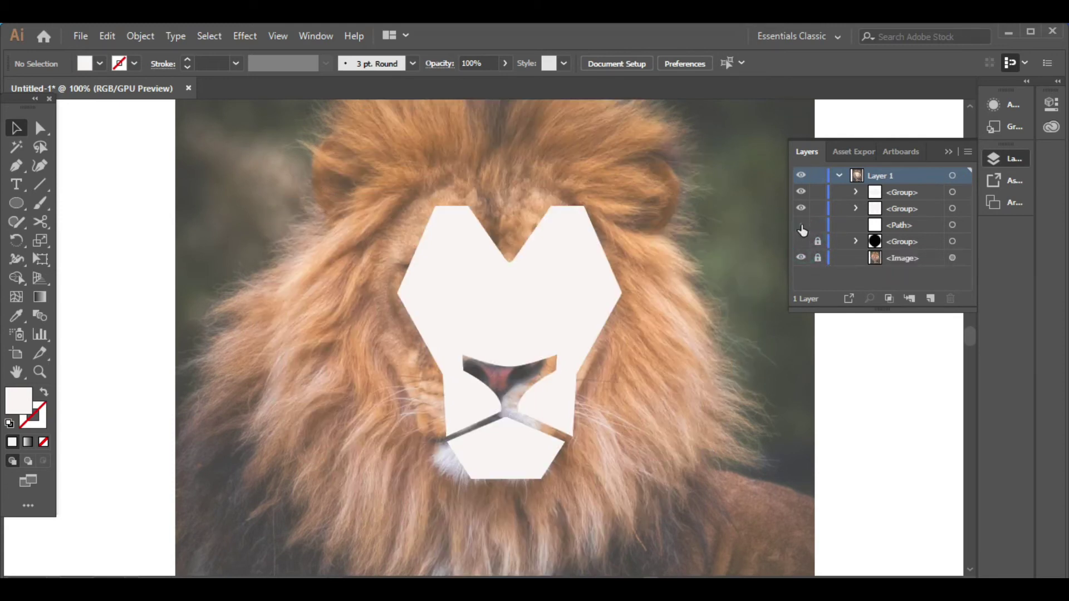
{"action": "left_click", "coordinate": [801, 209]}
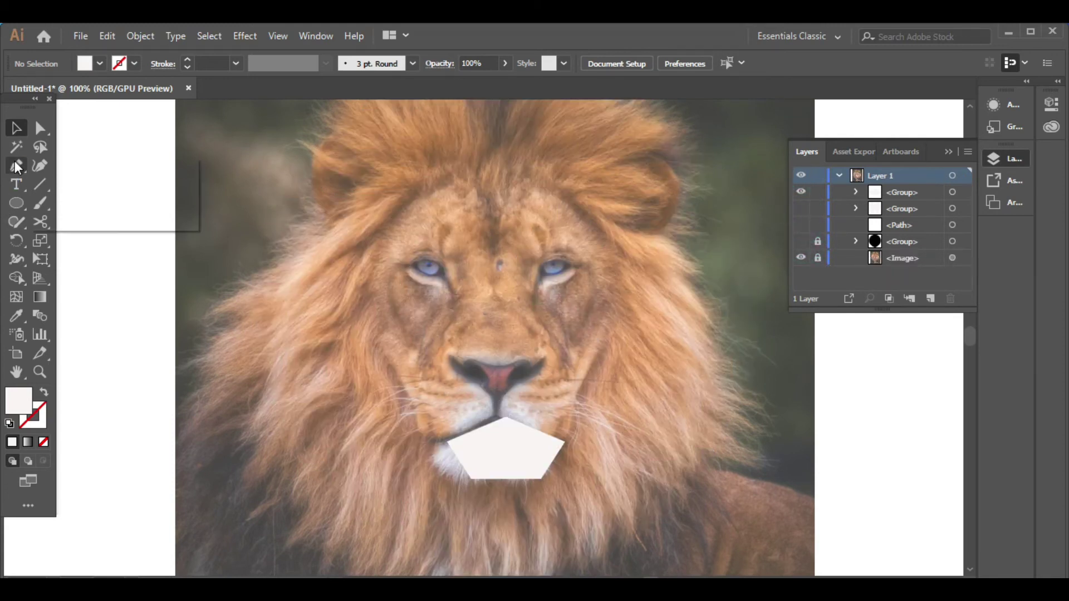
{"action": "left_click_drag", "start_coordinate": [16, 166], "coordinate": [126, 161]}
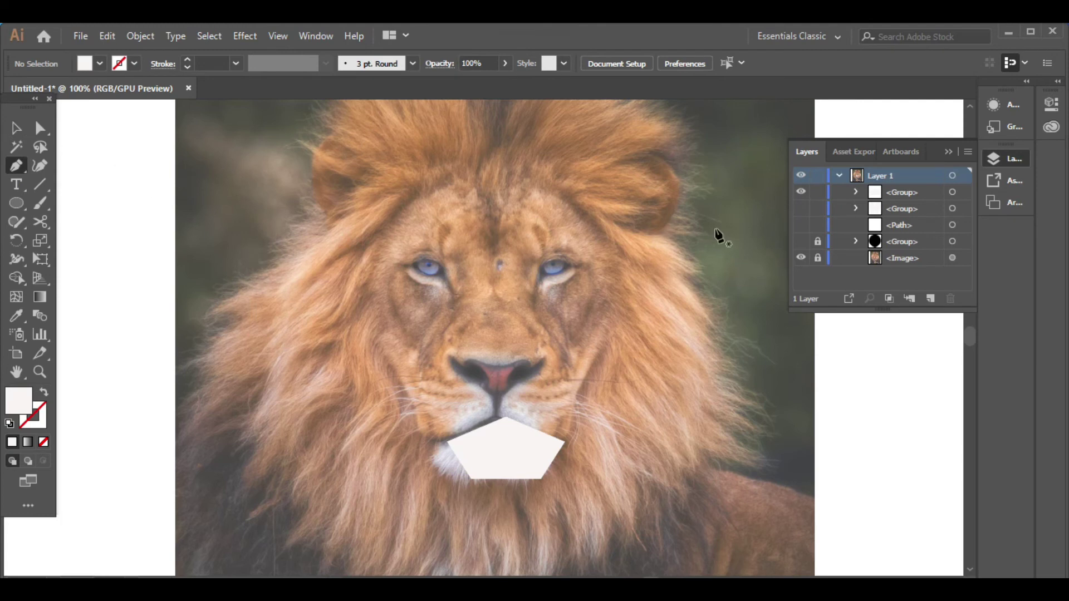
{"action": "left_click", "coordinate": [801, 243]}
{"action": "left_click", "coordinate": [801, 210]}
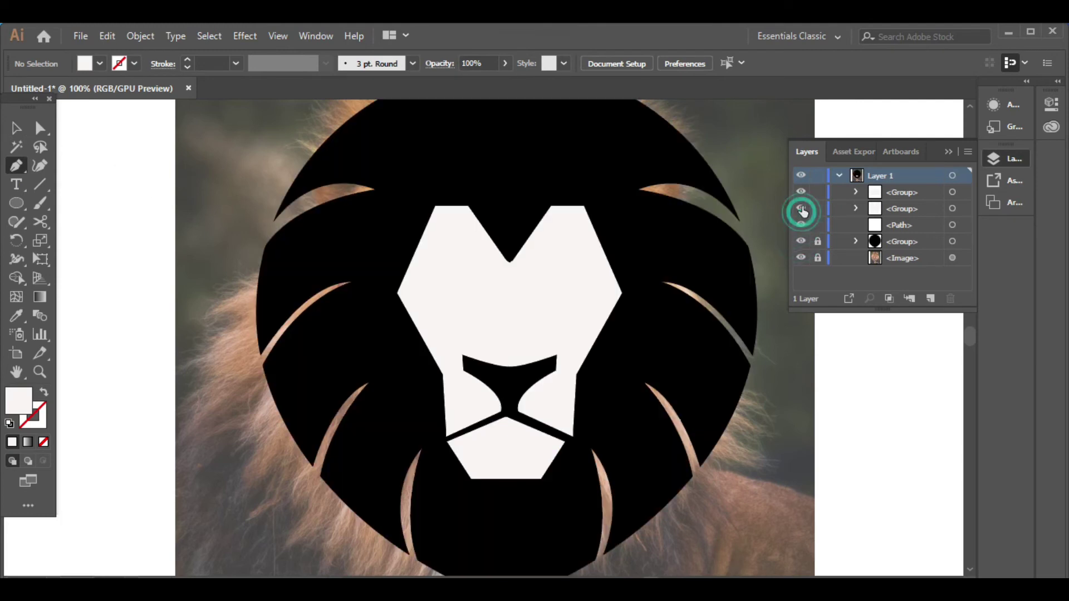
{"action": "left_click", "coordinate": [817, 241]}
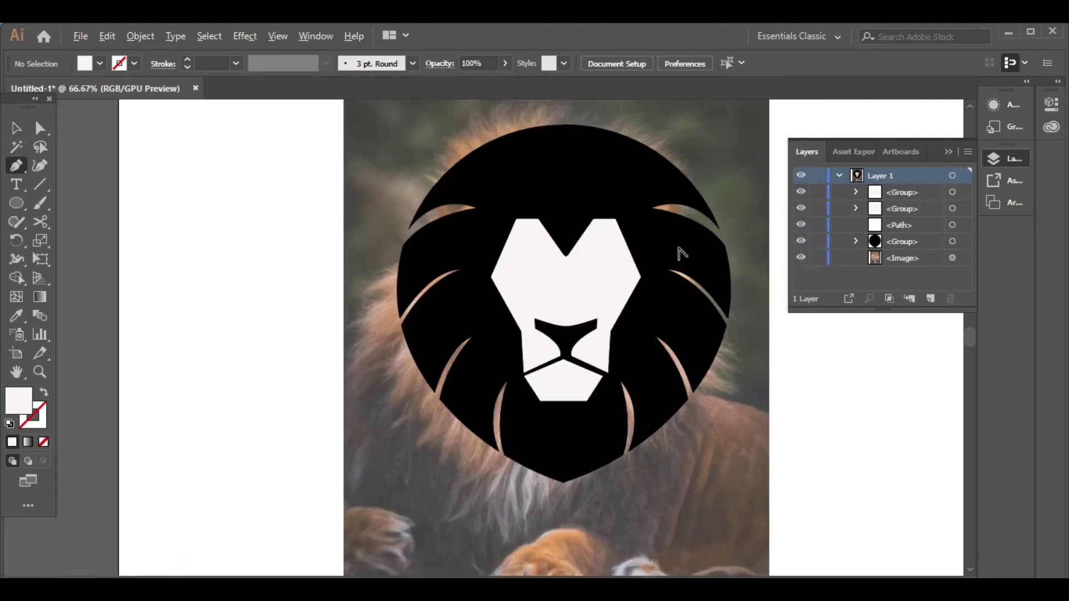
{"action": "scroll", "coordinate": [676, 251], "scroll_direction": "down", "scroll_amount": 1}
Group all the lion artwork, then undo a trial move to the left.
{"action": "left_click", "coordinate": [18, 127]}
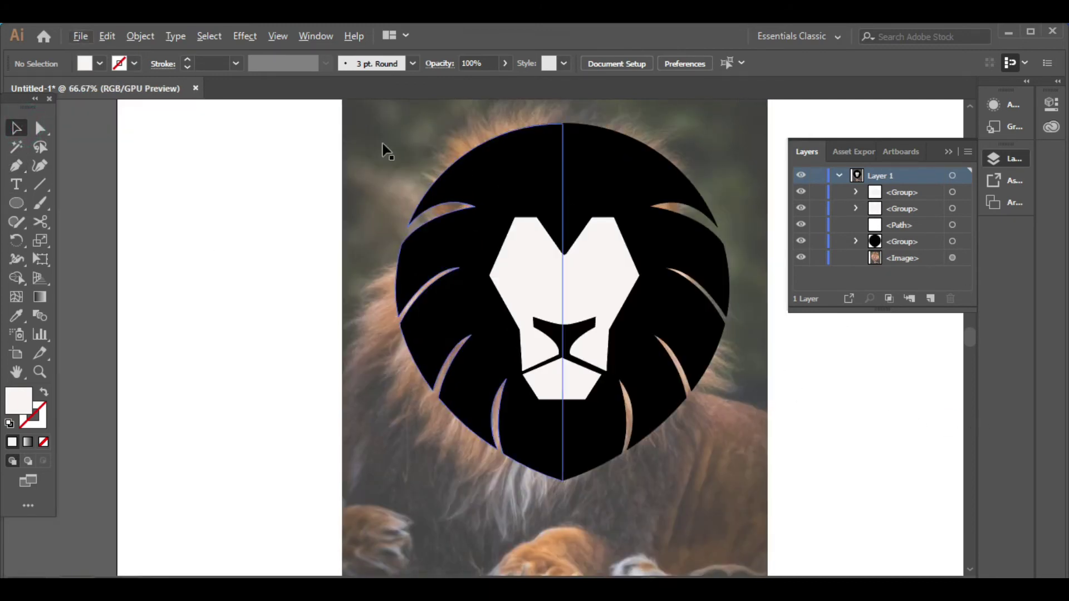
{"action": "left_click_drag", "start_coordinate": [309, 142], "coordinate": [759, 431]}
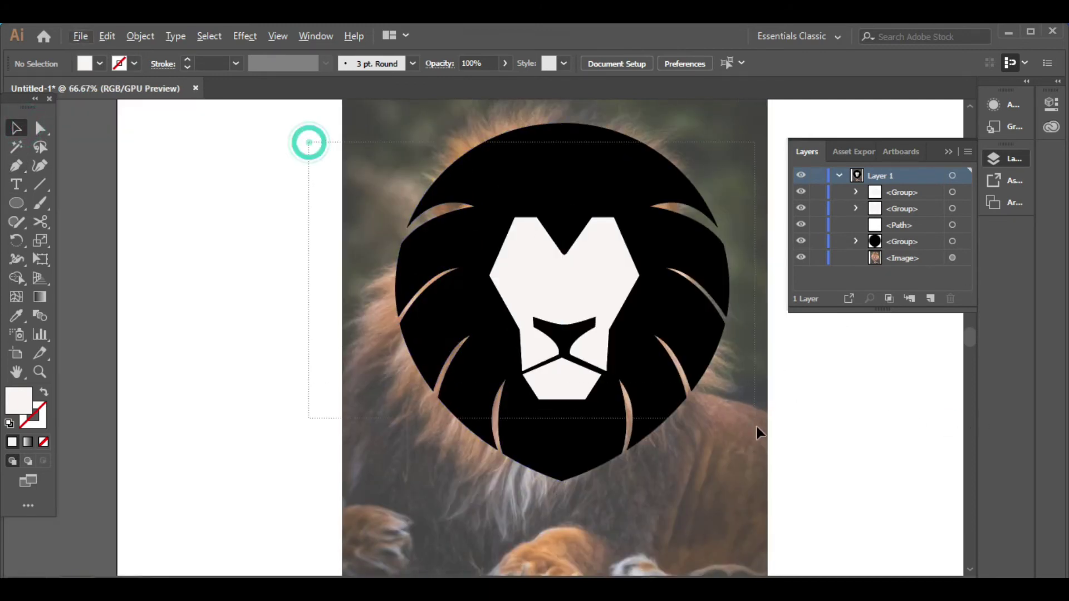
{"action": "right_click", "coordinate": [616, 421]}
{"action": "left_click", "coordinate": [656, 282]}
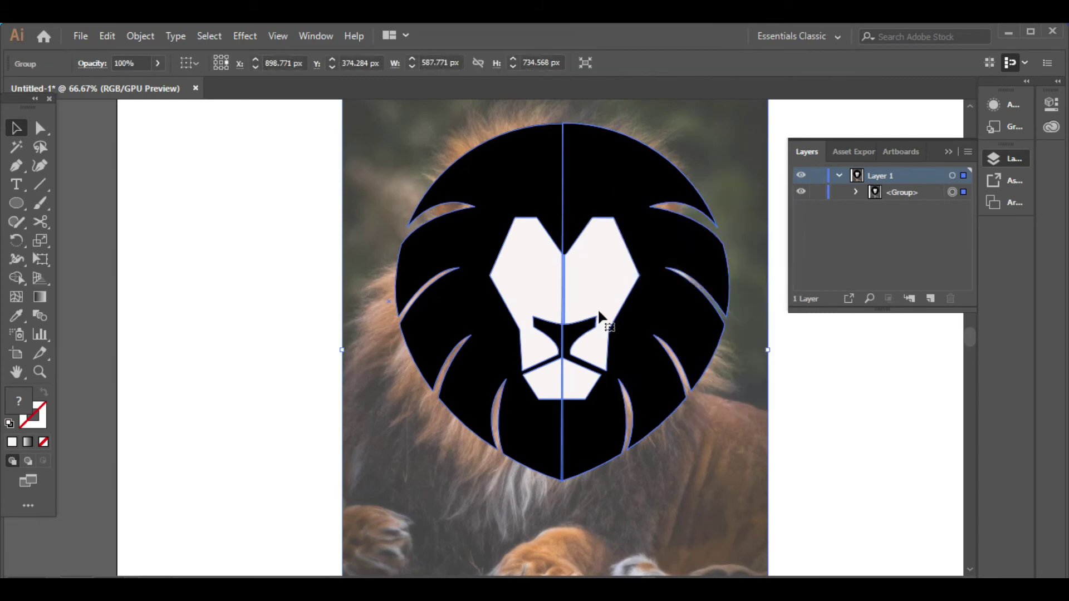
{"action": "left_click_drag", "start_coordinate": [599, 315], "coordinate": [217, 337]}
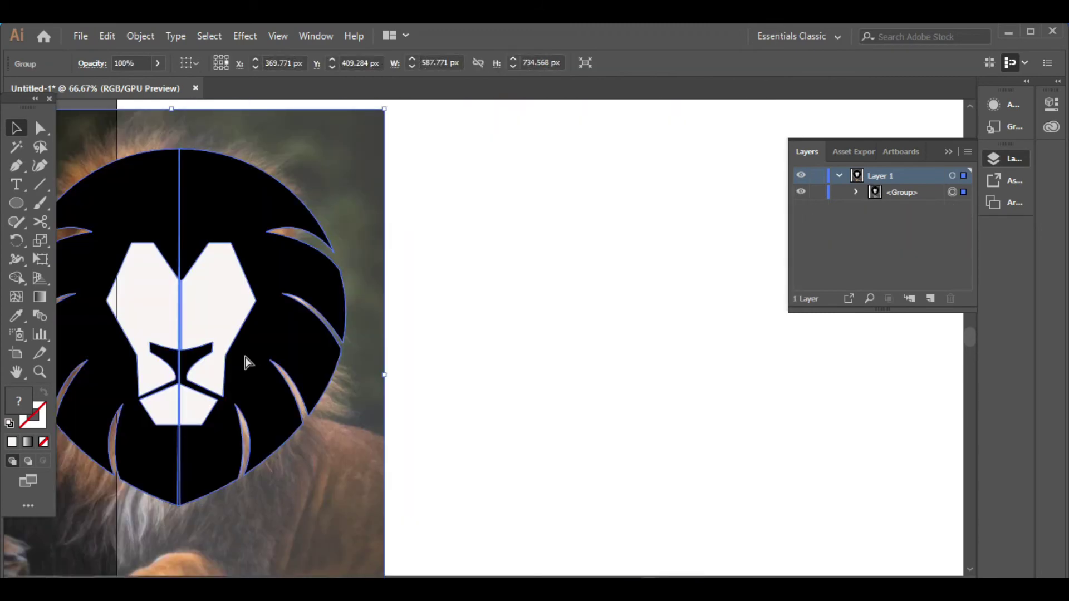
{"action": "key", "text": "ctrl+z"}
Lock the photo inside the lion group in Layers.
{"action": "left_click", "coordinate": [829, 435]}
{"action": "left_click", "coordinate": [489, 229]}
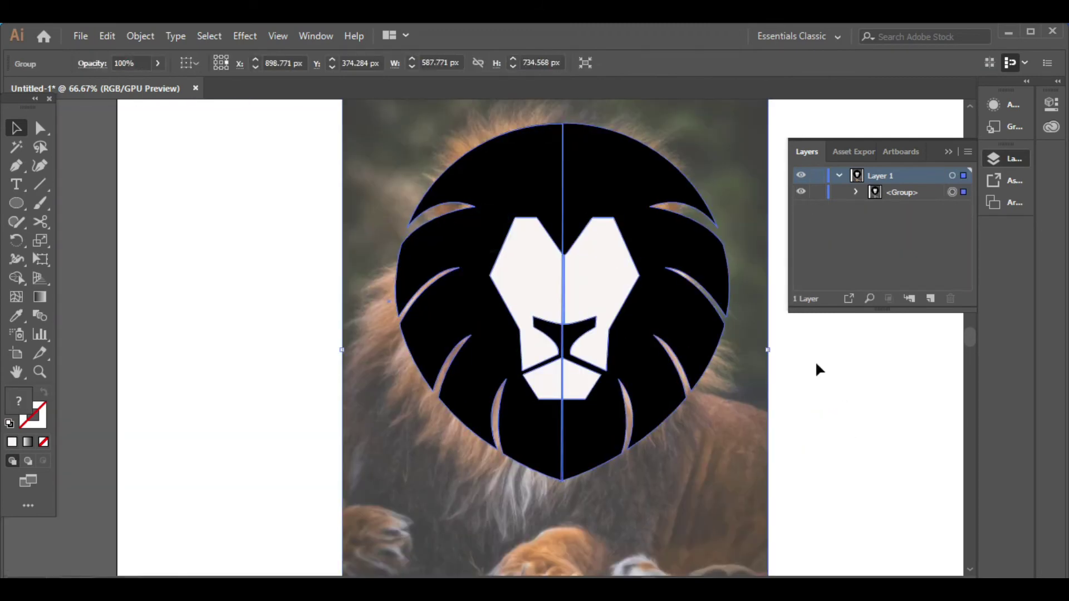
{"action": "left_click", "coordinate": [856, 192]}
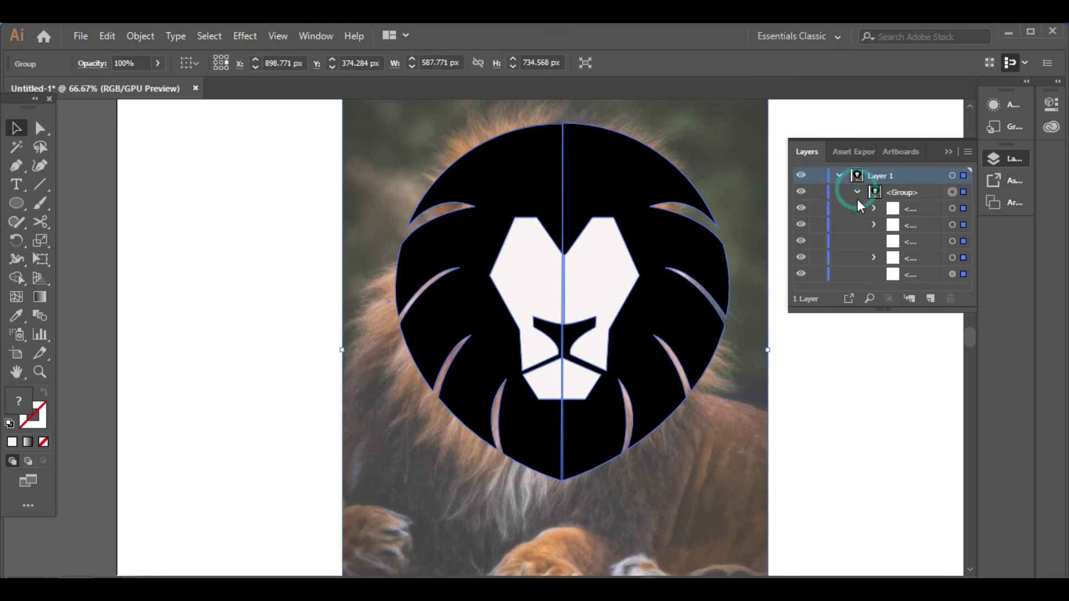
{"action": "left_click", "coordinate": [818, 274]}
Undo another leftward move and ungroup the lion artwork.
{"action": "left_click", "coordinate": [375, 161]}
{"action": "right_click", "coordinate": [628, 392]}
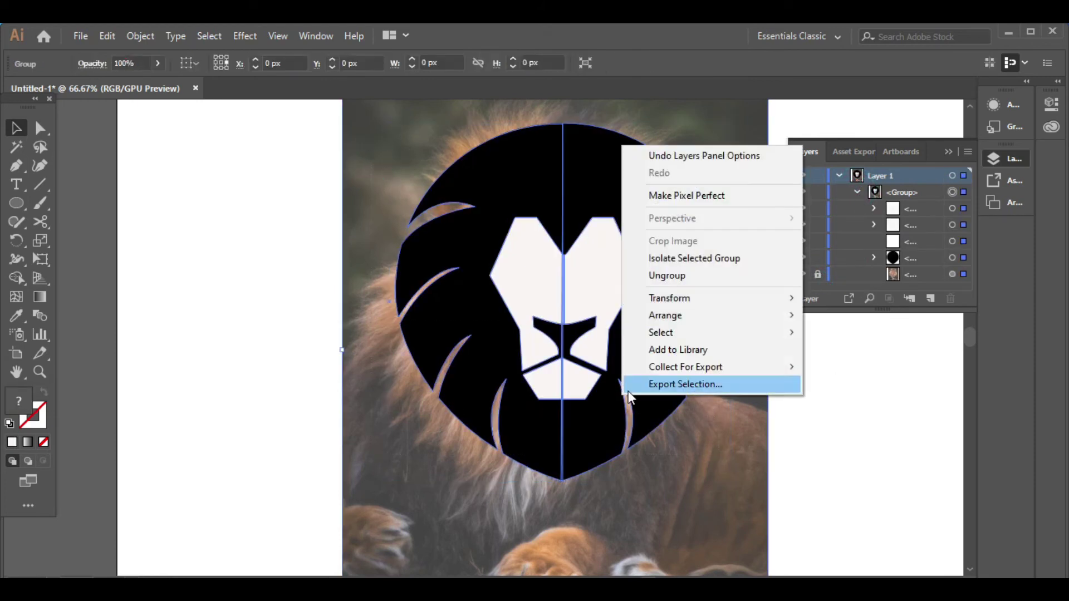
{"action": "left_click", "coordinate": [830, 424]}
{"action": "left_click_drag", "start_coordinate": [612, 382], "coordinate": [329, 379]}
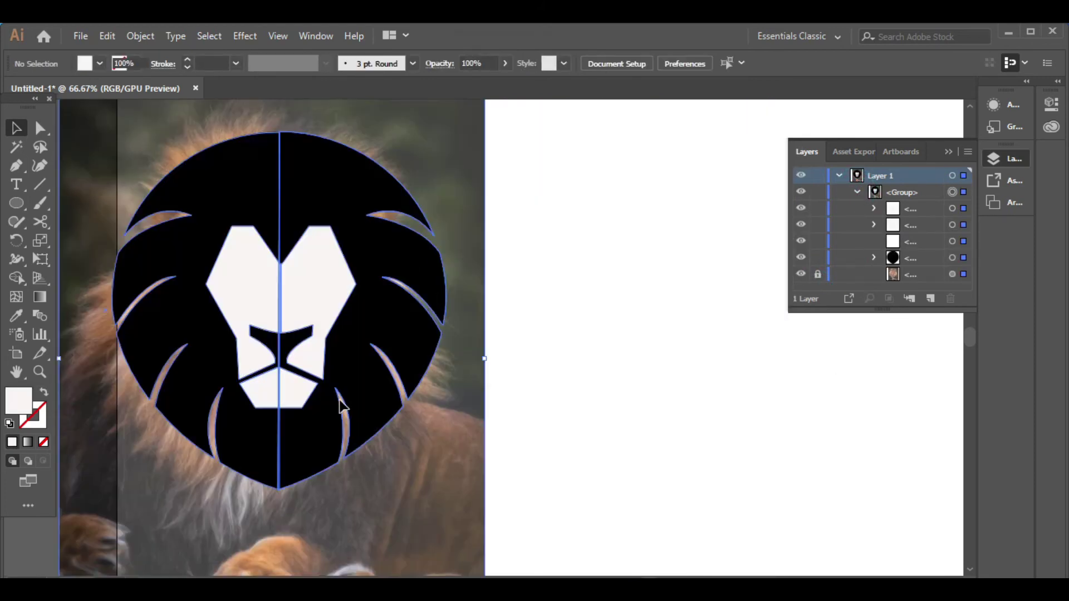
{"action": "key", "text": "ctrl+z"}
{"action": "right_click", "coordinate": [592, 94]}
{"action": "left_click", "coordinate": [630, 228]}
{"action": "left_click", "coordinate": [863, 379]}
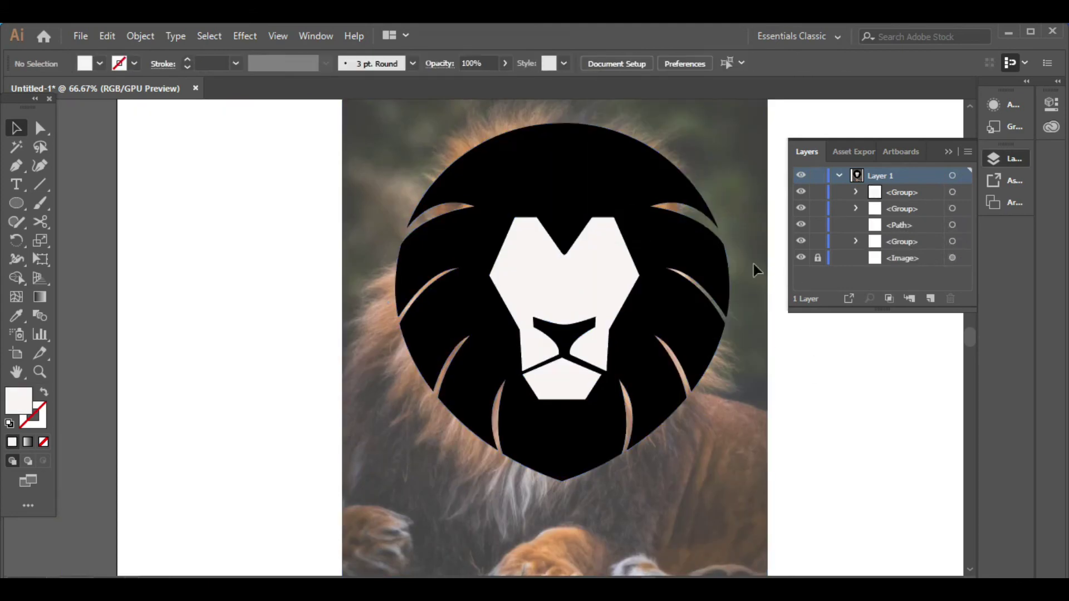
Move the lion logo left off the photo and group its pieces.
{"action": "mouse_move", "coordinate": [608, 376]}
{"action": "left_mouse_down"}
{"action": "mouse_move", "coordinate": [244, 391]}
{"action": "mouse_move", "coordinate": [356, 402]}
{"action": "left_mouse_up"}
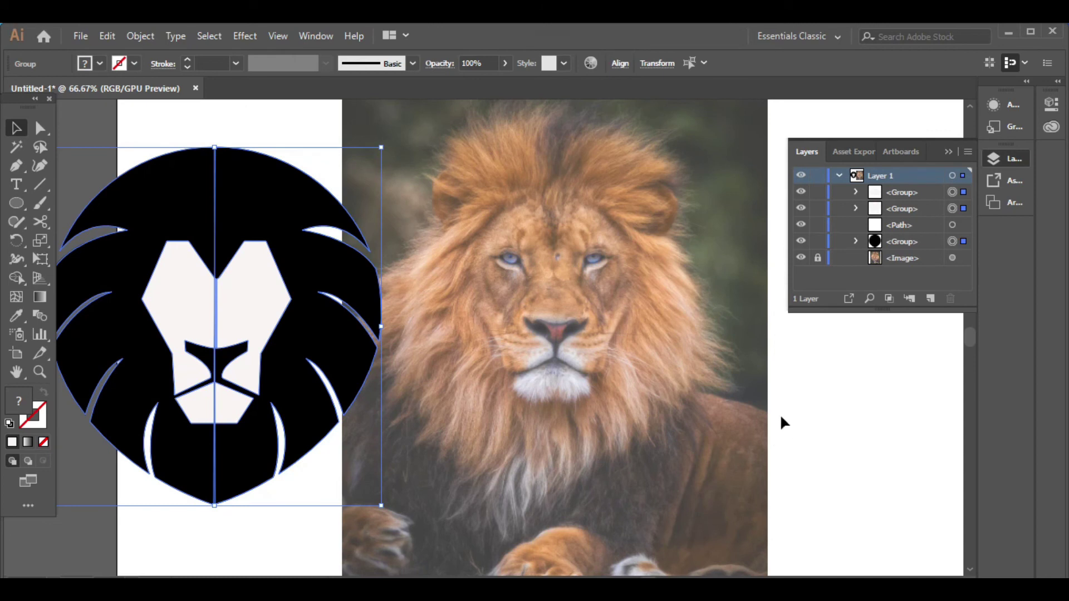
{"action": "left_click", "coordinate": [807, 410]}
{"action": "mouse_move", "coordinate": [93, 165]}
{"action": "left_mouse_down"}
{"action": "mouse_move", "coordinate": [195, 282]}
{"action": "mouse_move", "coordinate": [265, 483]}
{"action": "left_mouse_up"}
{"action": "right_click", "coordinate": [265, 483]}
{"action": "left_click", "coordinate": [306, 347]}
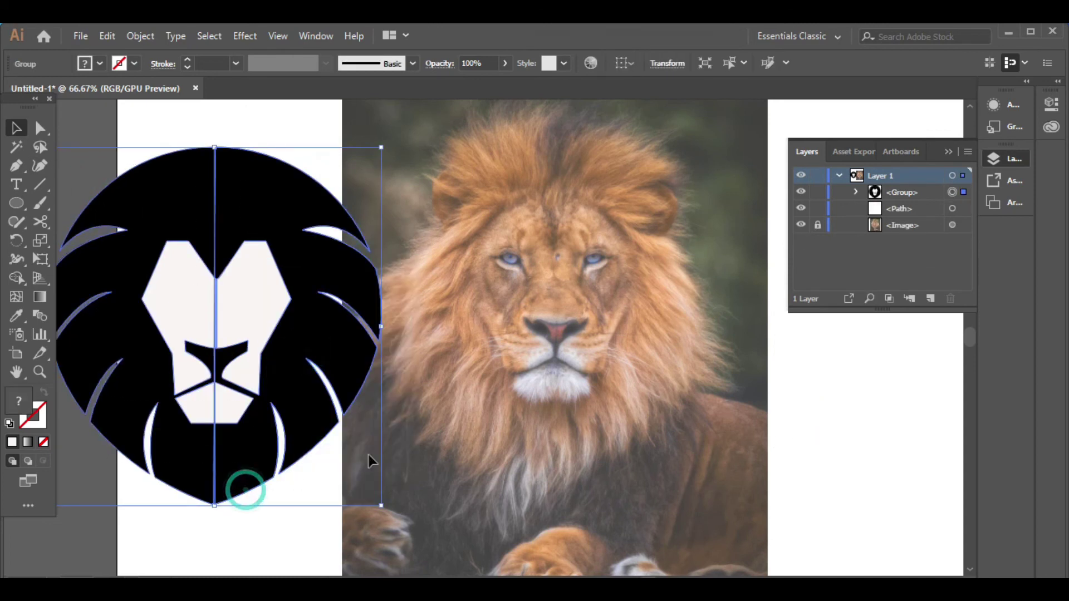
{"action": "left_click", "coordinate": [870, 444]}
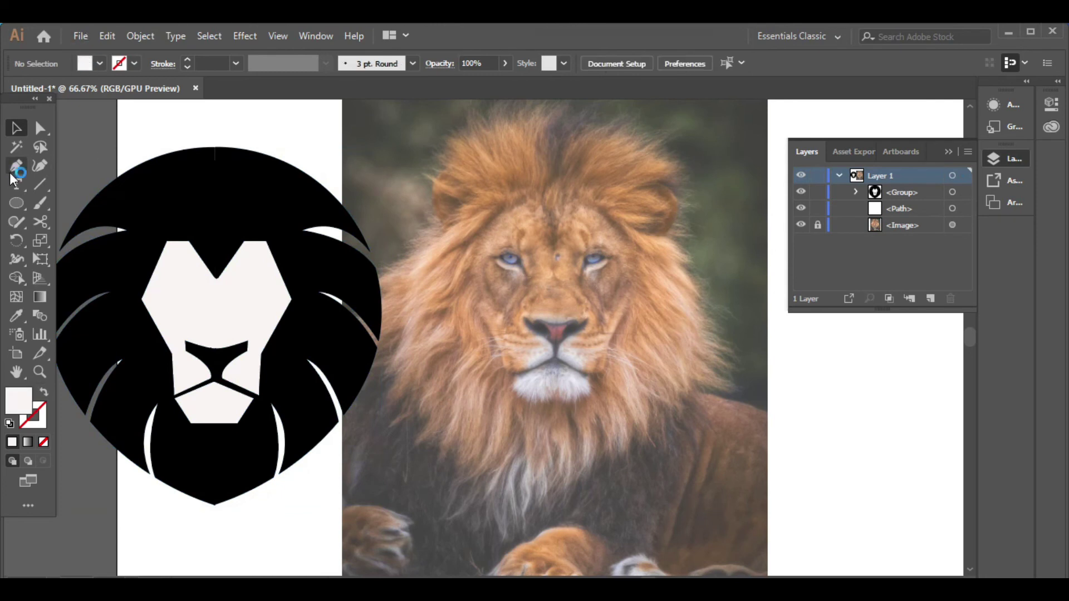
Pen-trace a closed angular shape over the photo lion's left eye.
{"action": "left_click_drag", "start_coordinate": [14, 169], "coordinate": [79, 162]}
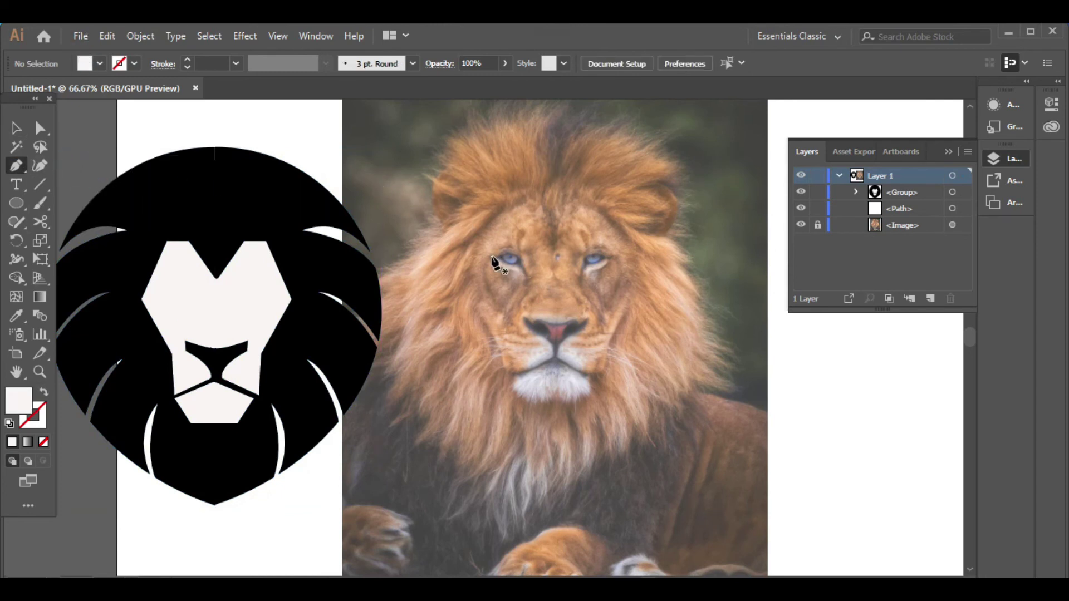
{"action": "left_click_drag", "start_coordinate": [492, 254], "coordinate": [515, 257]}
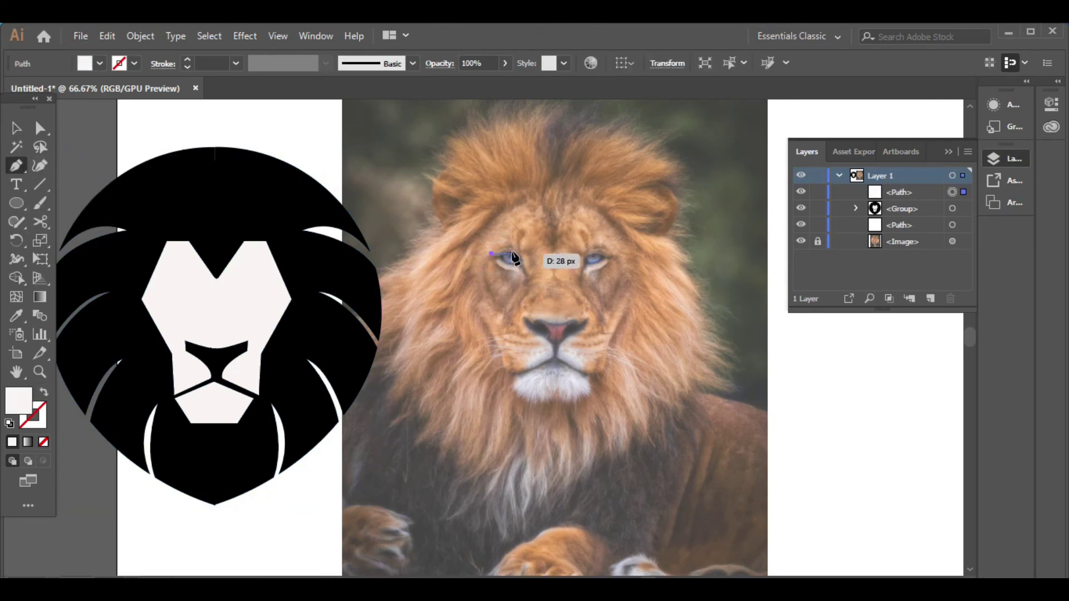
{"action": "scroll", "coordinate": [513, 257], "scroll_direction": "up", "scroll_amount": 2}
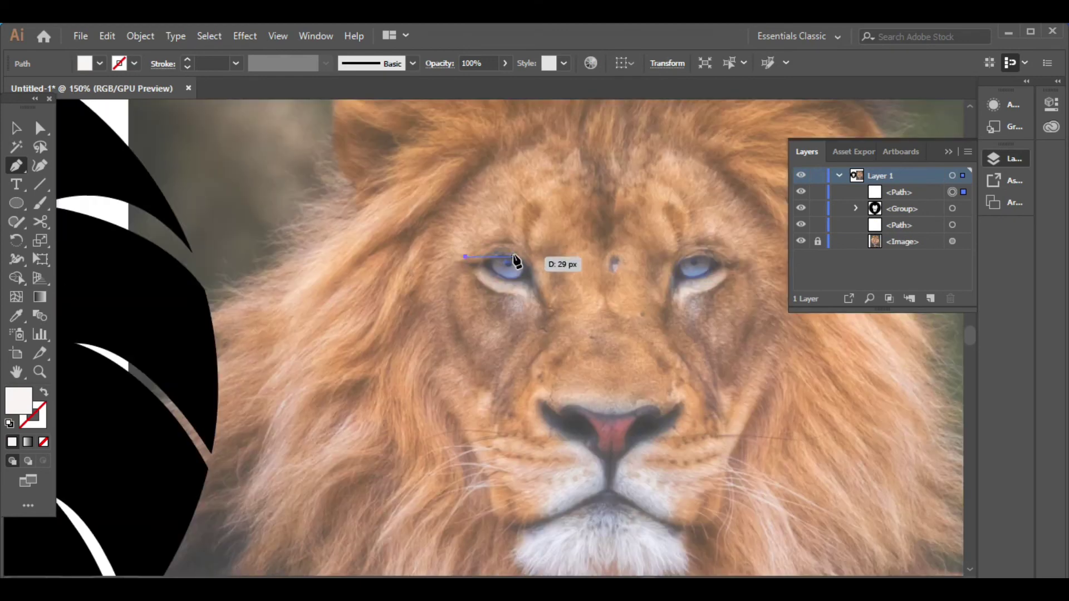
{"action": "mouse_move", "coordinate": [513, 259]}
{"action": "left_mouse_down"}
{"action": "mouse_move", "coordinate": [544, 288]}
{"action": "mouse_move", "coordinate": [545, 321]}
{"action": "mouse_move", "coordinate": [529, 291]}
{"action": "mouse_move", "coordinate": [477, 285]}
{"action": "mouse_move", "coordinate": [468, 271]}
{"action": "left_mouse_up"}
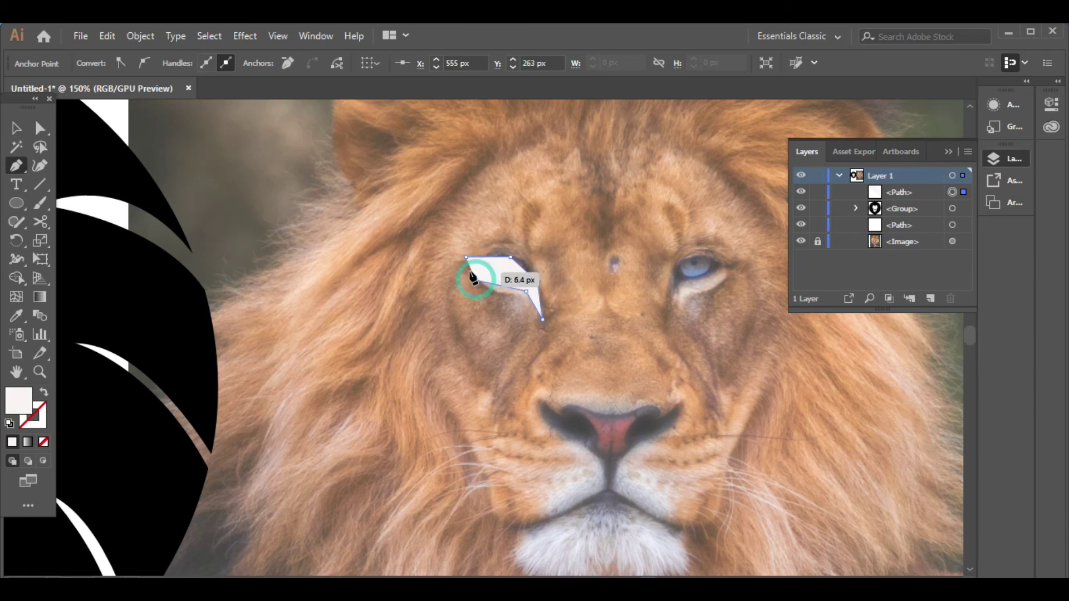
{"action": "left_click", "coordinate": [466, 257]}
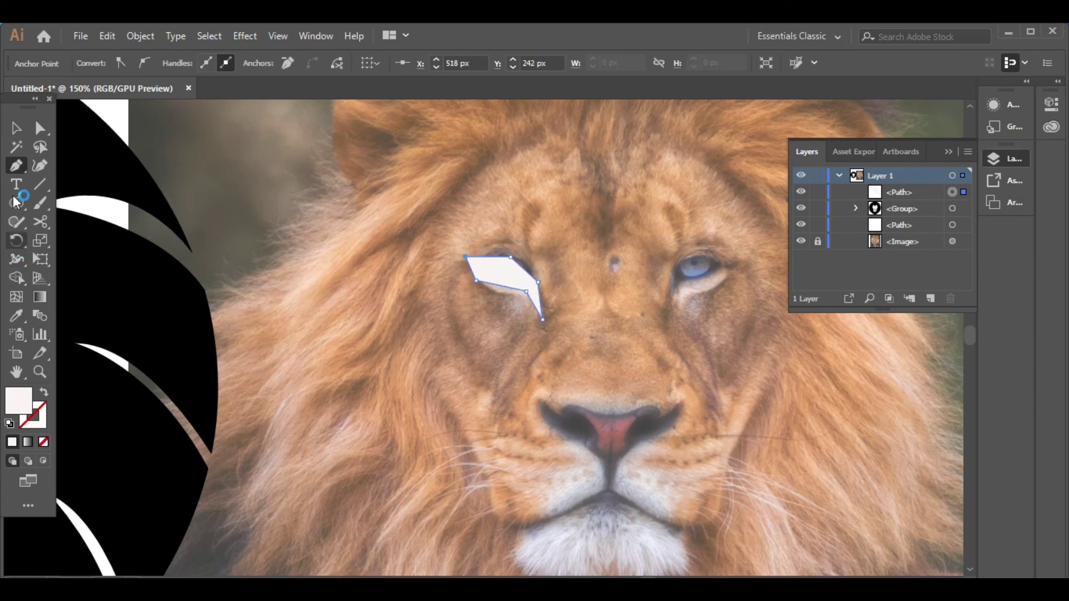
Fill the eye shape black by sampling the mane with the Eyedropper.
{"action": "left_click", "coordinate": [15, 130]}
{"action": "left_click", "coordinate": [16, 316]}
{"action": "left_click", "coordinate": [139, 321]}
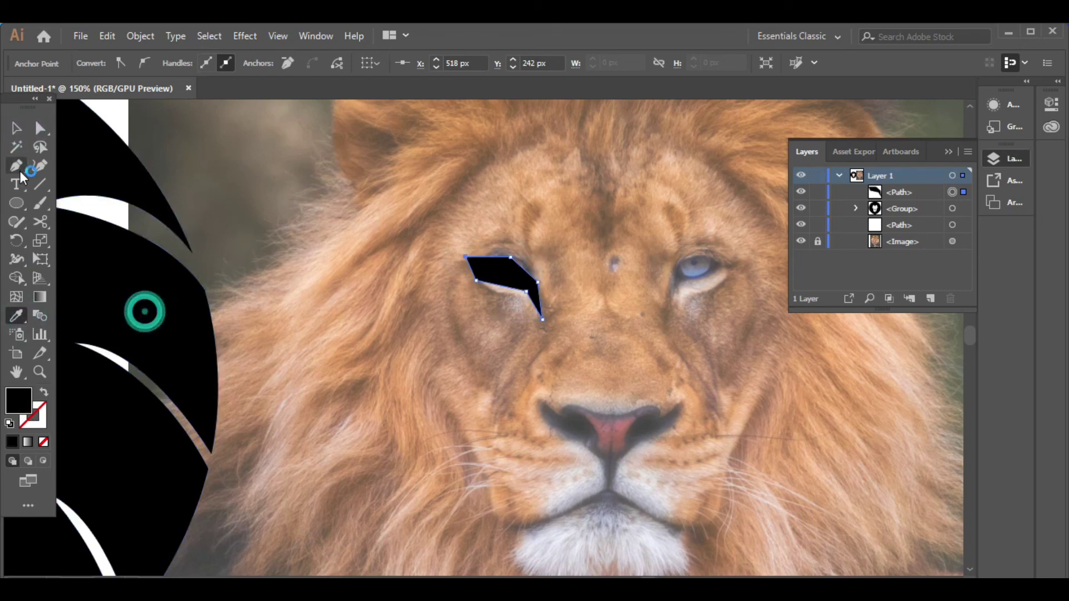
{"action": "left_click", "coordinate": [20, 129]}
{"action": "left_click", "coordinate": [585, 415]}
{"action": "scroll", "coordinate": [592, 398], "scroll_direction": "down", "scroll_amount": 2, "text": "alt"}
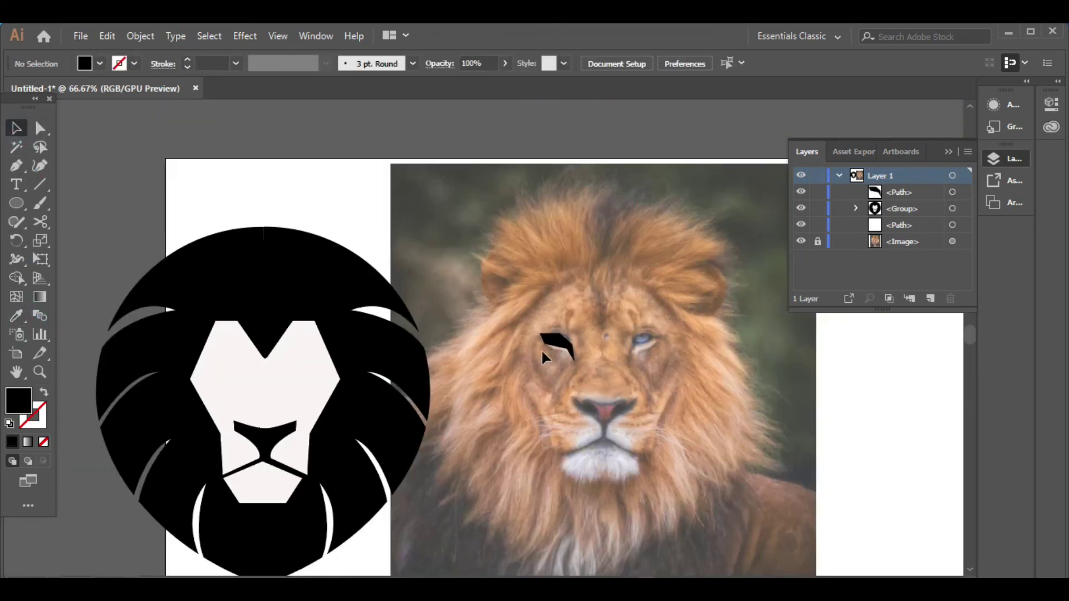
Move the black eye onto the white face and add a reflected copy as the right eye.
{"action": "left_click_drag", "start_coordinate": [563, 340], "coordinate": [243, 372]}
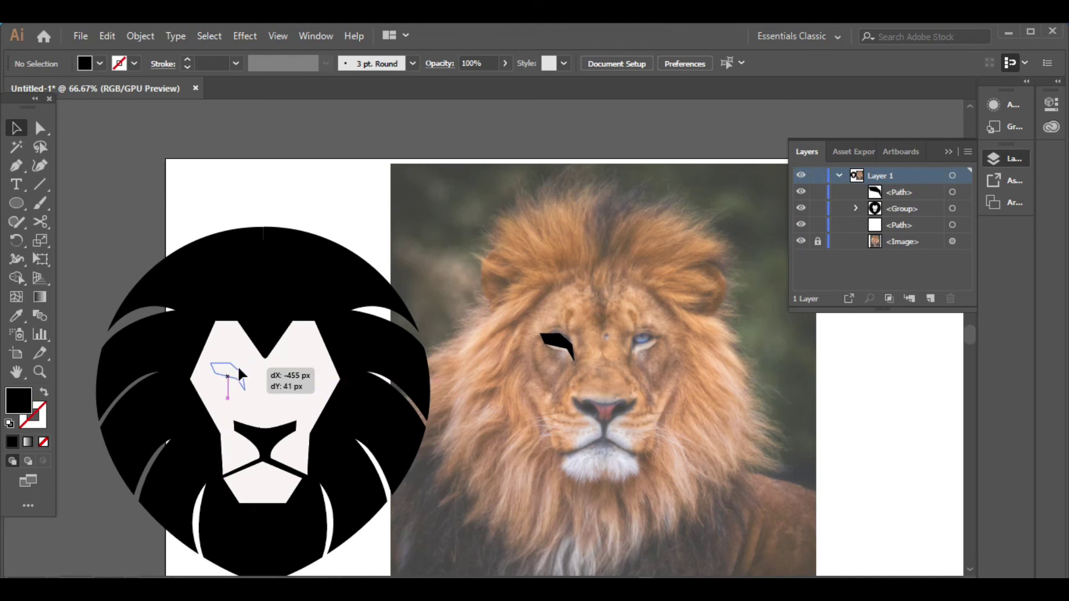
{"action": "left_click", "coordinate": [363, 554]}
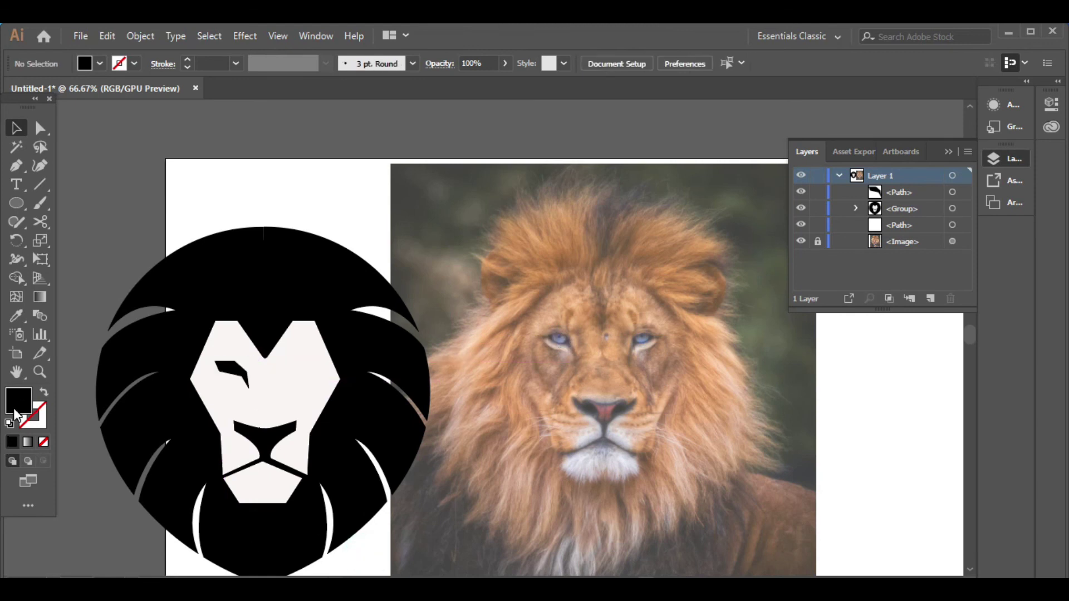
{"action": "left_click", "coordinate": [240, 377]}
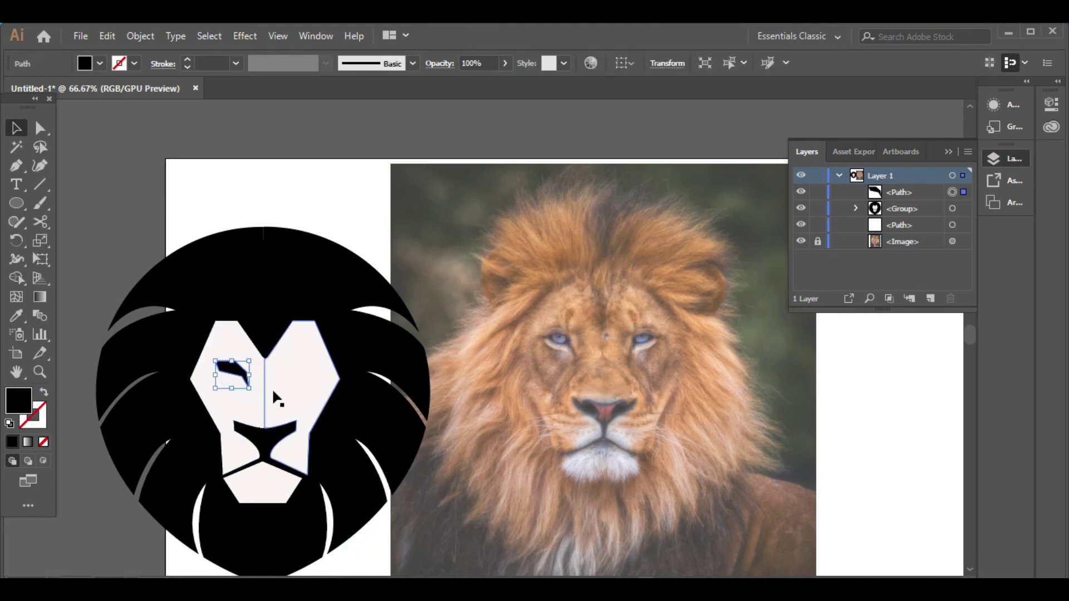
{"action": "right_click", "coordinate": [252, 390]}
{"action": "mouse_move", "coordinate": [300, 293]}
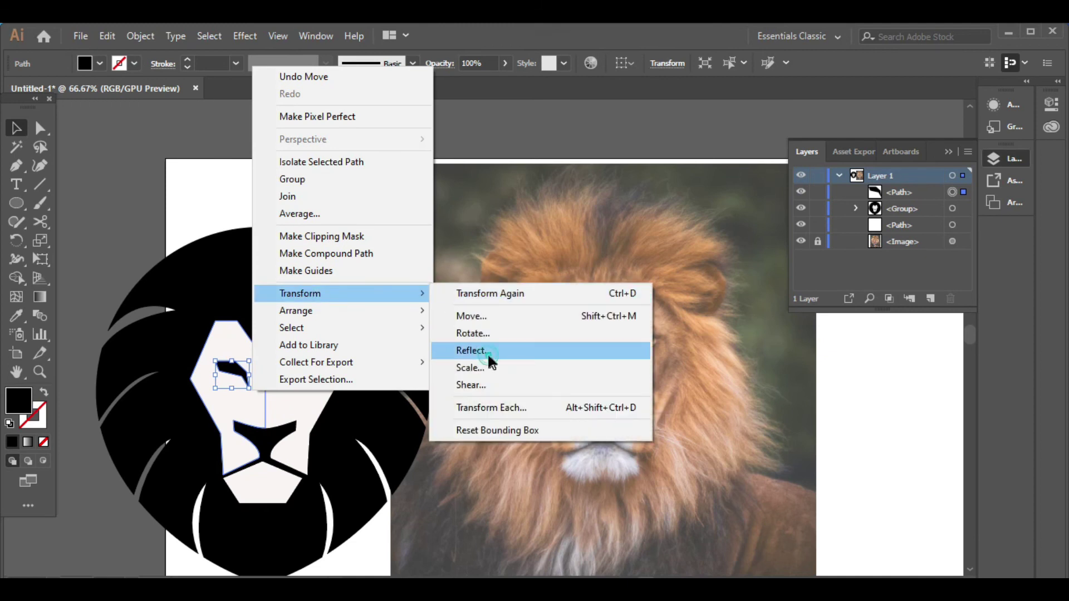
{"action": "left_click", "coordinate": [490, 356]}
{"action": "left_click", "coordinate": [619, 346]}
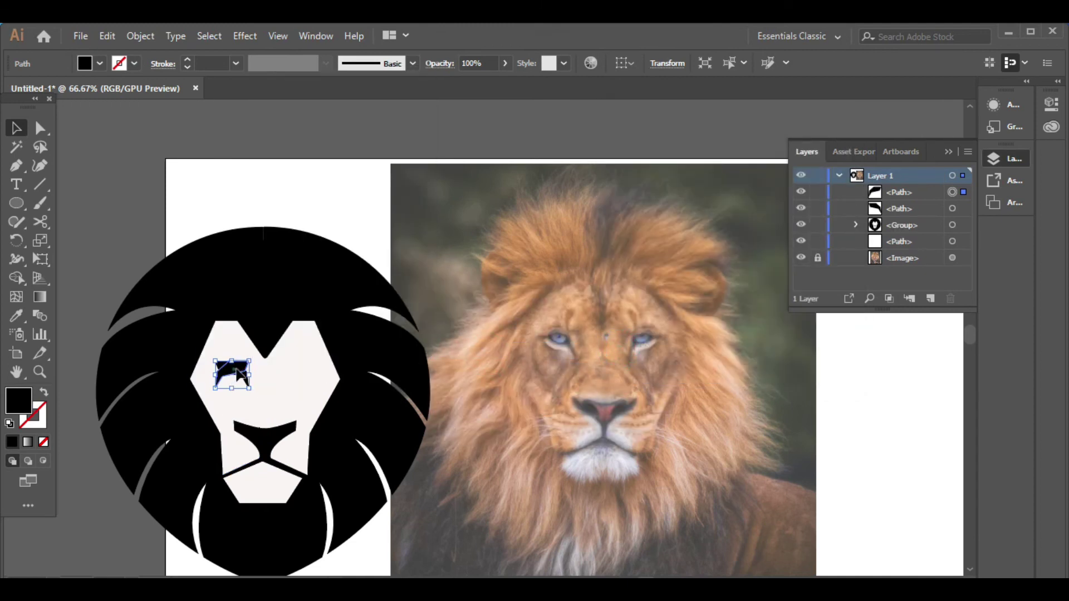
{"action": "left_click_drag", "start_coordinate": [239, 374], "coordinate": [299, 370]}
Check the eye placement, then marquee-select every piece of the lion logo.
{"action": "left_click", "coordinate": [854, 451]}
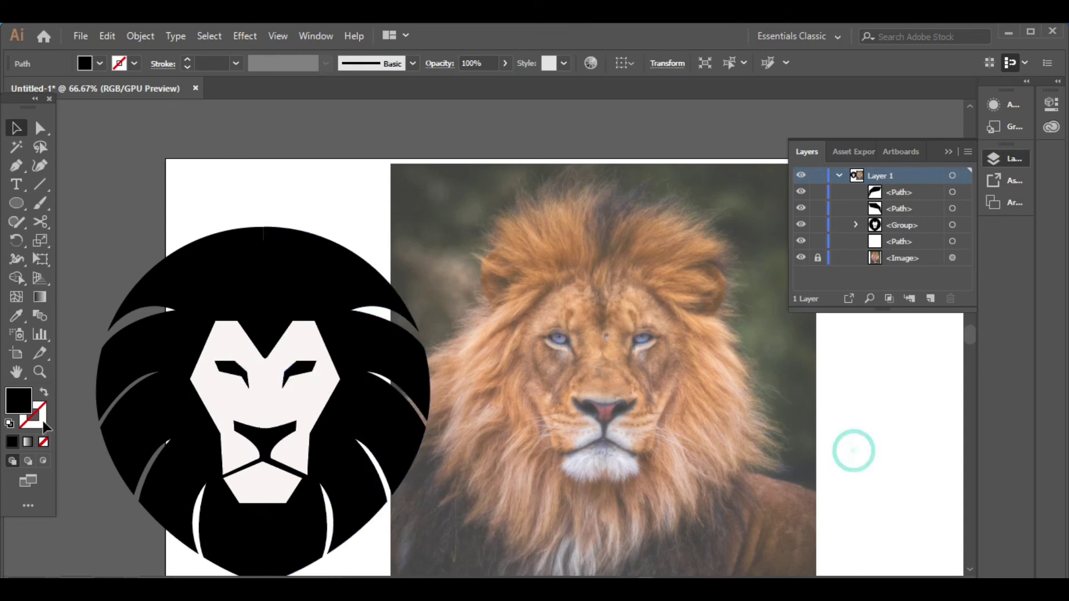
{"action": "left_click", "coordinate": [229, 372]}
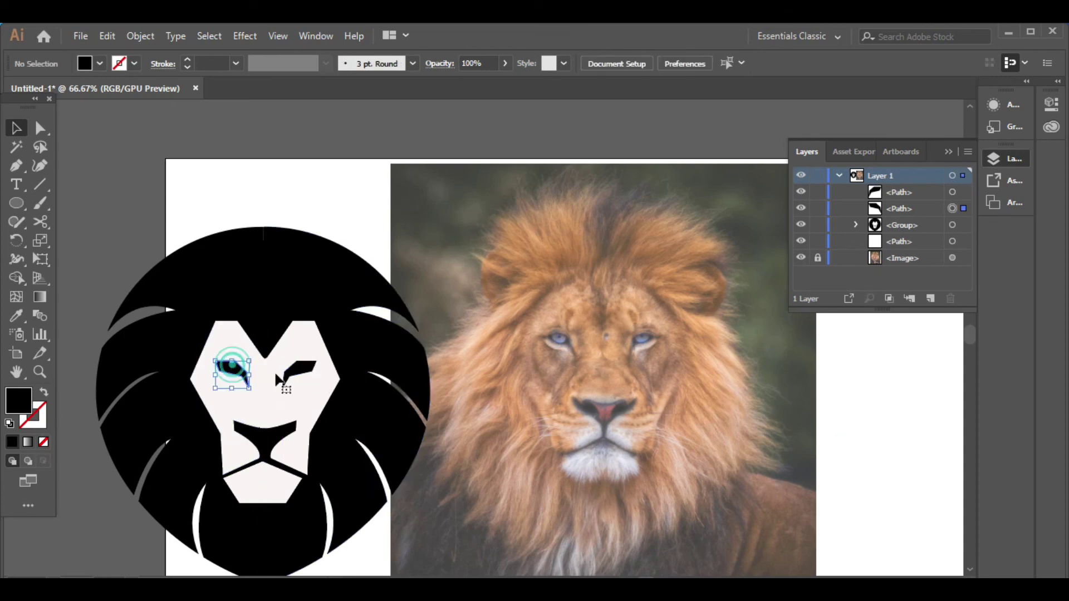
{"action": "left_click", "coordinate": [796, 432]}
{"action": "scroll", "coordinate": [636, 309], "scroll_direction": "down", "scroll_amount": 2}
{"action": "scroll", "coordinate": [645, 311], "scroll_direction": "down", "scroll_amount": 2}
{"action": "scroll", "coordinate": [653, 312], "scroll_direction": "up", "scroll_amount": 1}
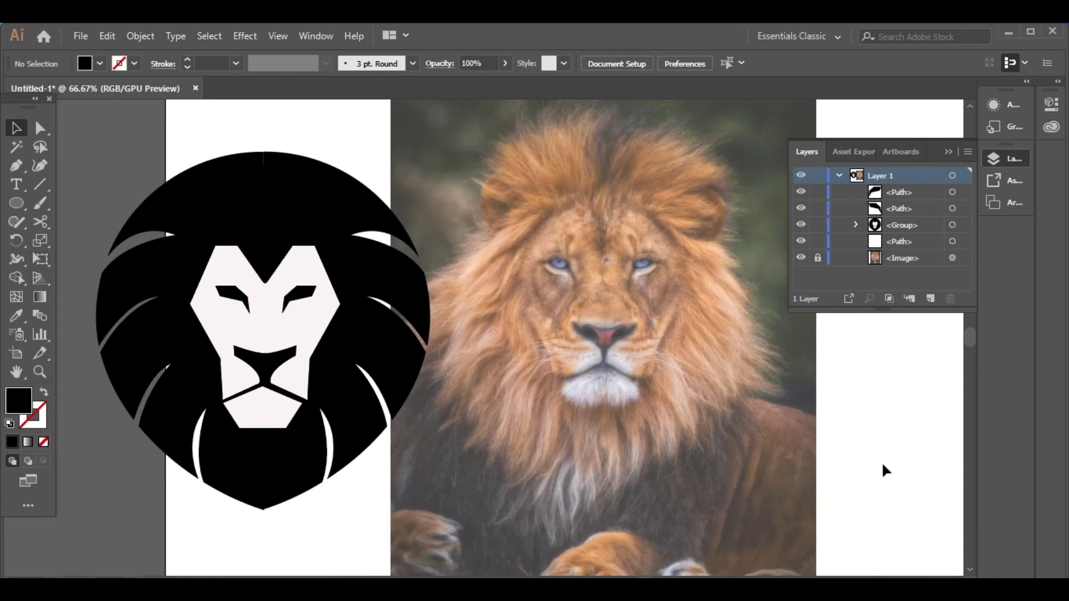
{"action": "scroll", "coordinate": [694, 460], "scroll_direction": "right", "scroll_amount": 2}
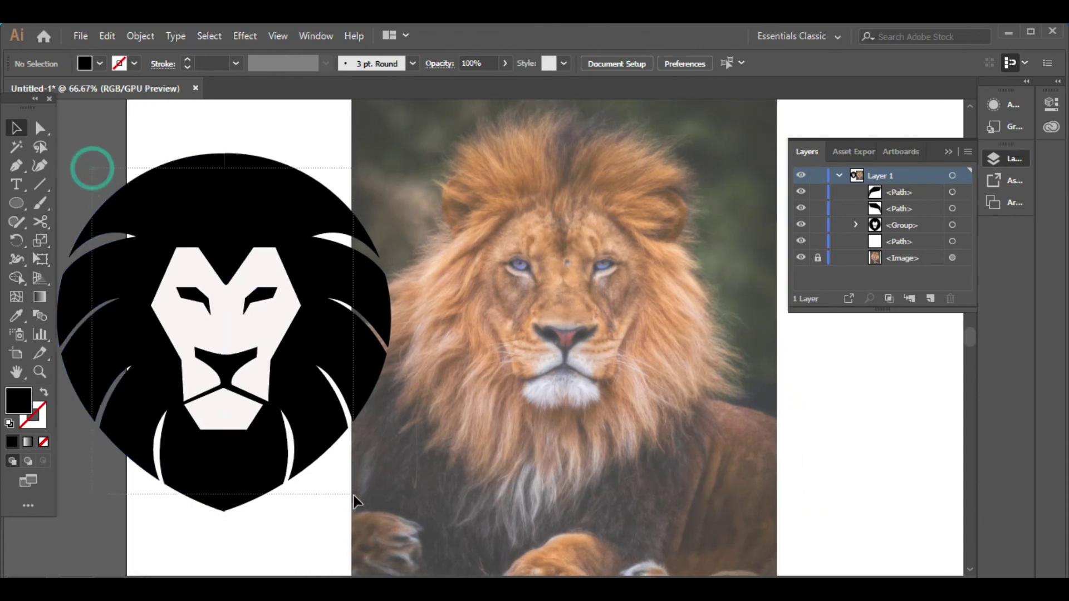
{"action": "left_click_drag", "start_coordinate": [92, 169], "coordinate": [257, 526]}
Group the lion logo, move it over the lion photo, and collapse the Layers panel.
{"action": "right_click", "coordinate": [256, 551]}
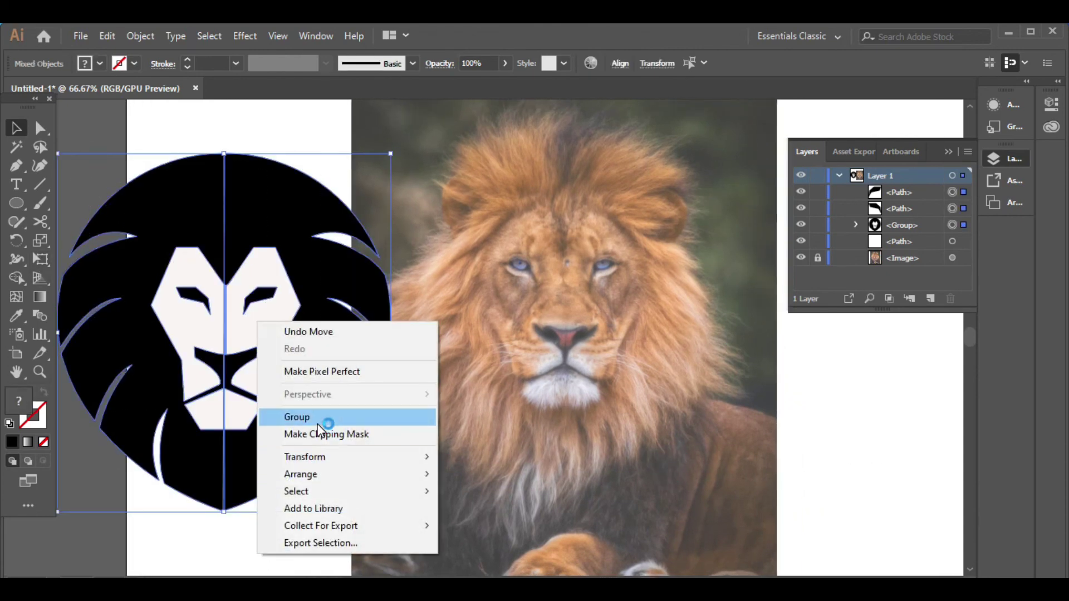
{"action": "left_click", "coordinate": [334, 415]}
{"action": "left_click_drag", "start_coordinate": [218, 394], "coordinate": [552, 372]}
{"action": "left_click", "coordinate": [796, 472]}
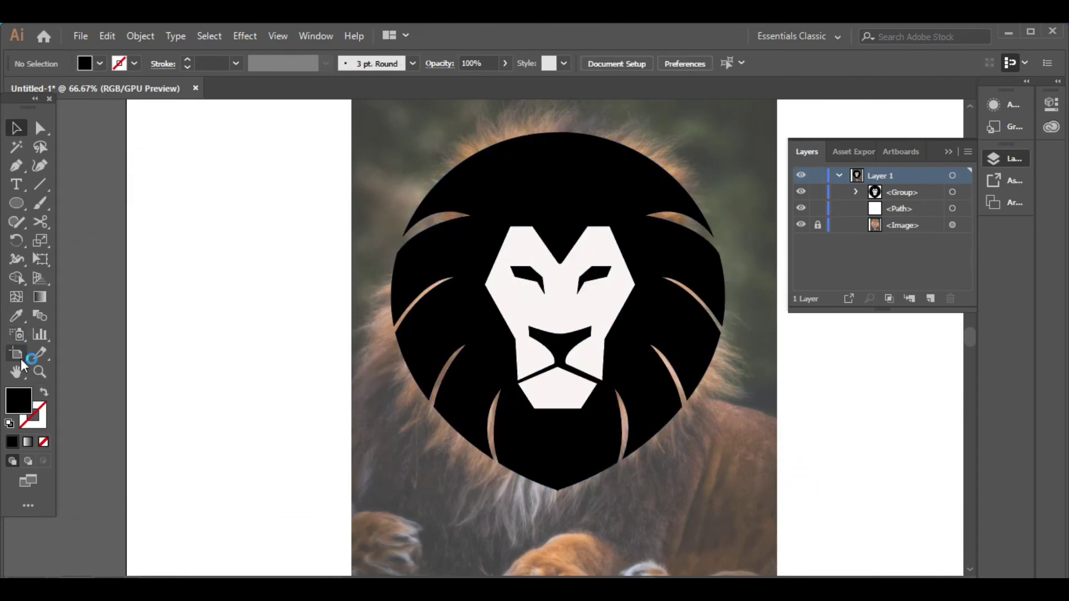
{"action": "left_click_drag", "start_coordinate": [263, 416], "coordinate": [177, 405]}
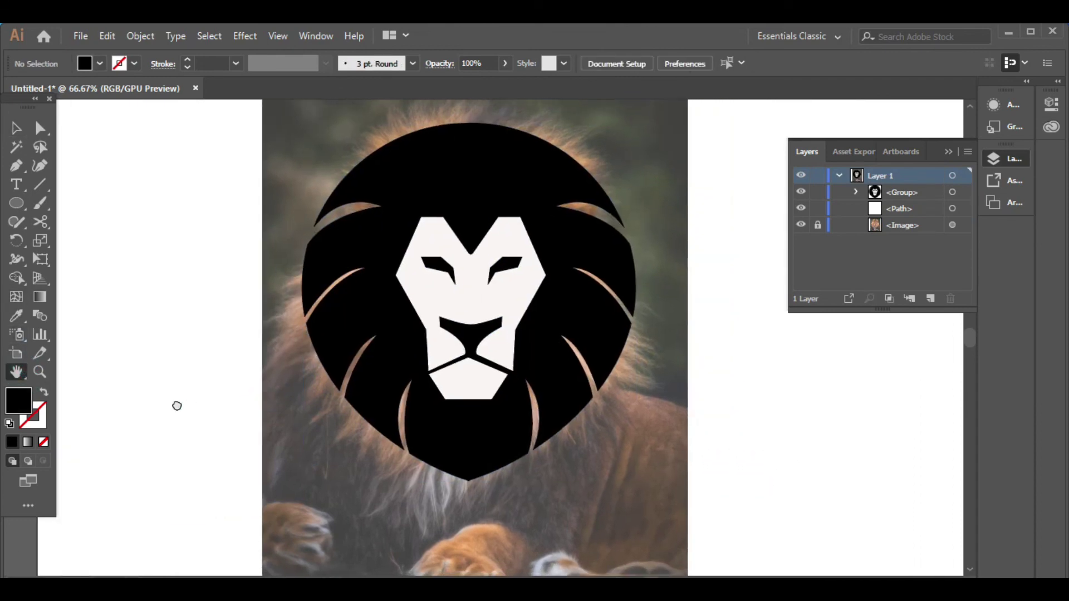
{"action": "left_click", "coordinate": [949, 151]}
Place a duplicate of the grouped logo to the right, then delete it.
{"action": "left_click", "coordinate": [468, 372]}
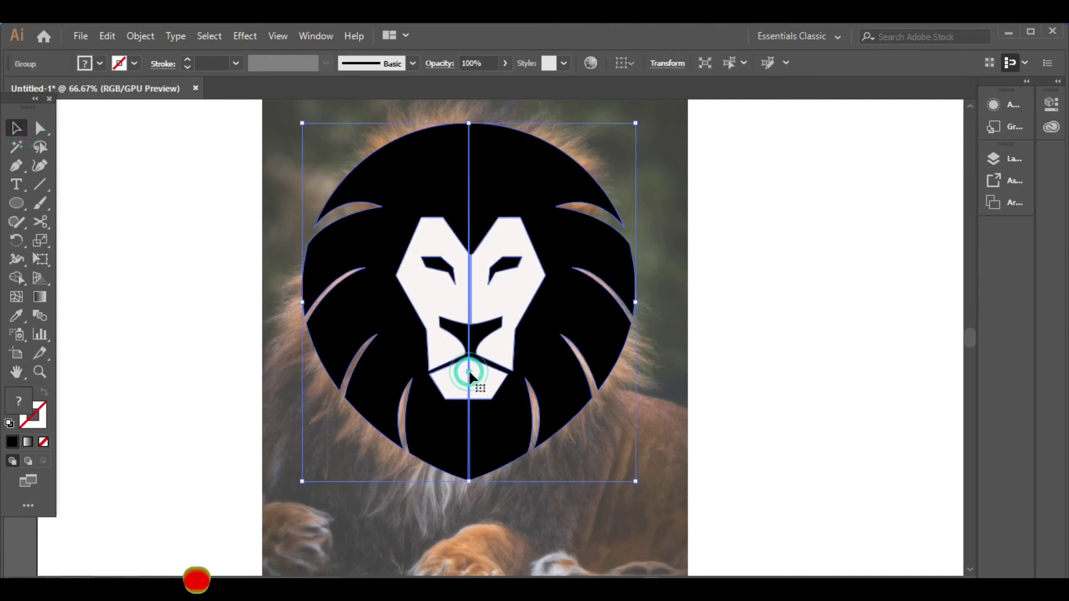
{"action": "left_click_drag", "start_coordinate": [470, 370], "coordinate": [822, 388]}
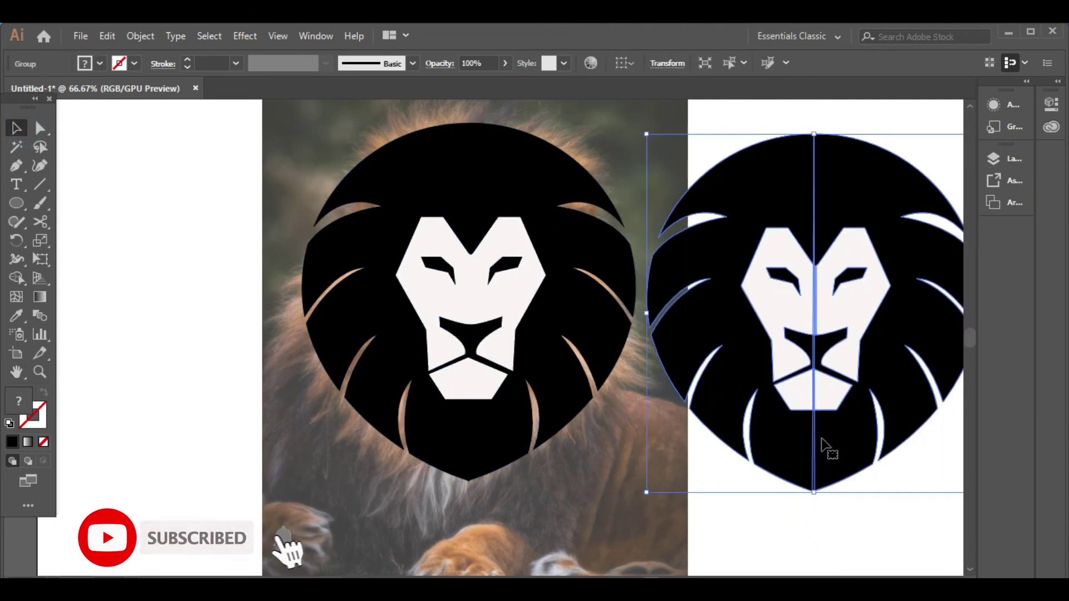
{"action": "left_click", "coordinate": [828, 509]}
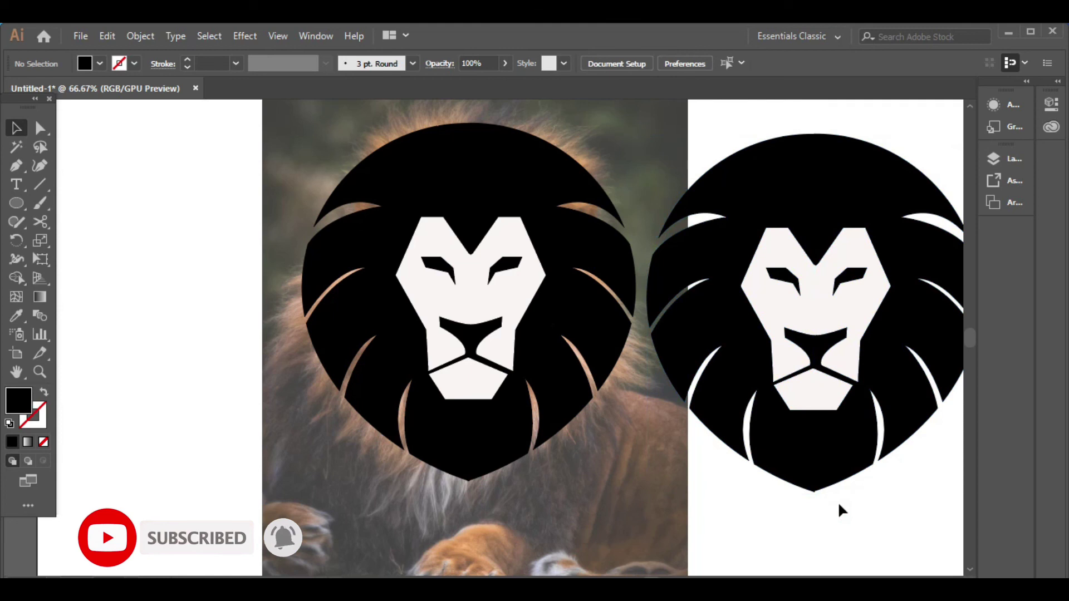
{"action": "left_click", "coordinate": [839, 481]}
{"action": "key", "text": "Delete"}
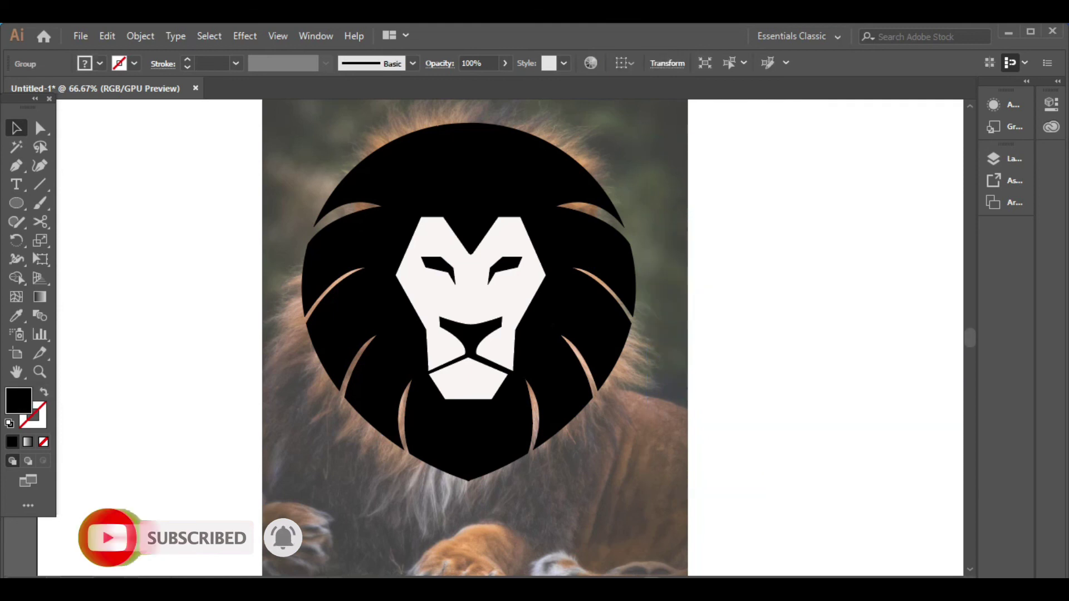